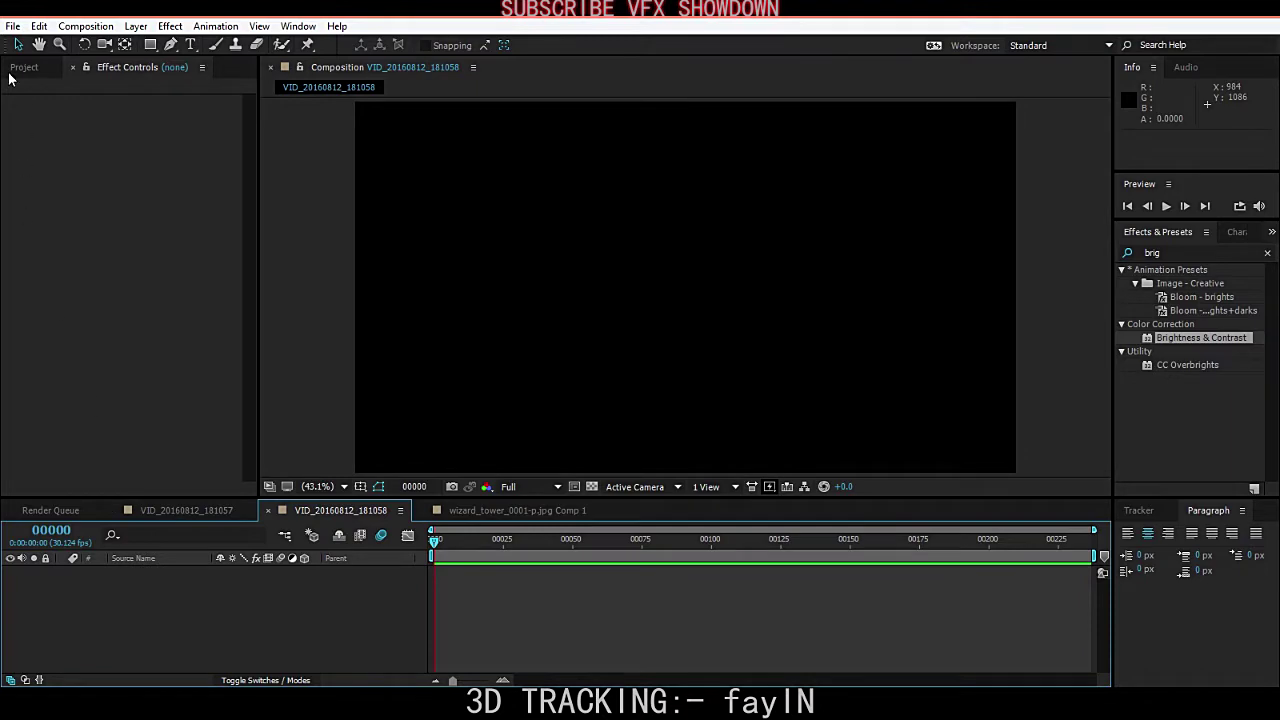
- Create a new composition from the MP4 footage and set its work area to start at frame 62
left_click(24, 68)
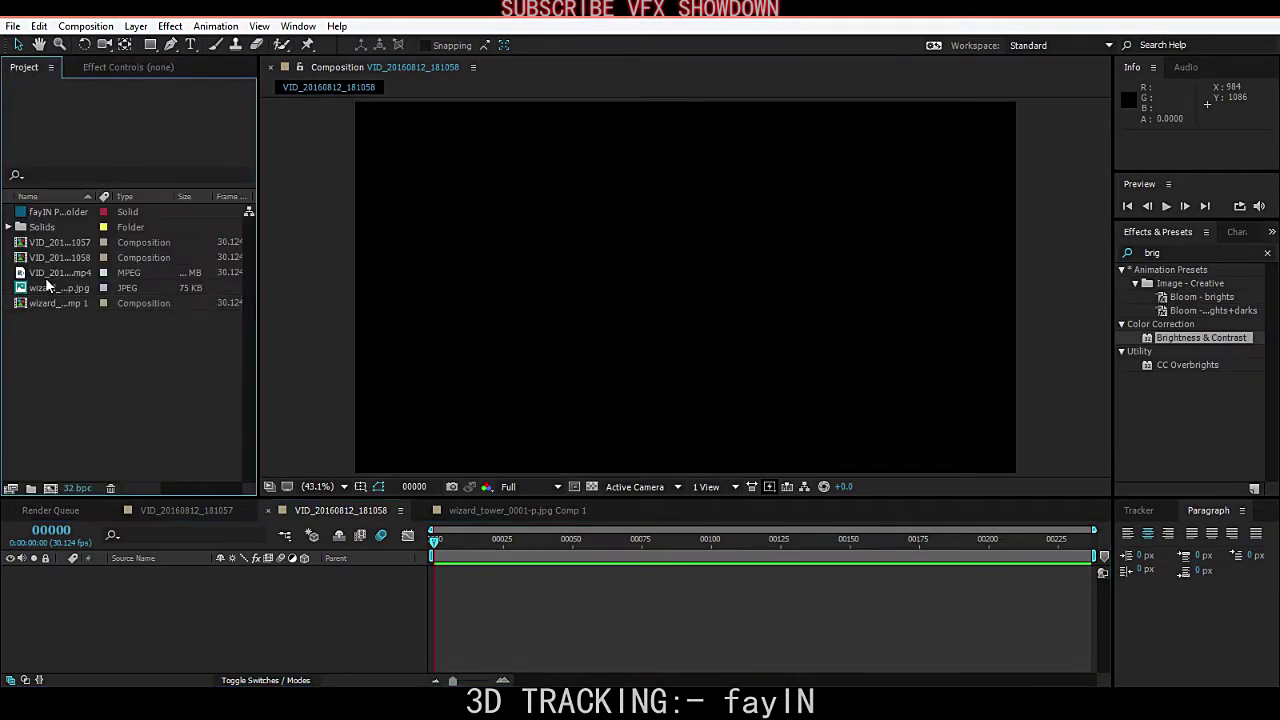
left_click_drag(45, 273, 50, 487)
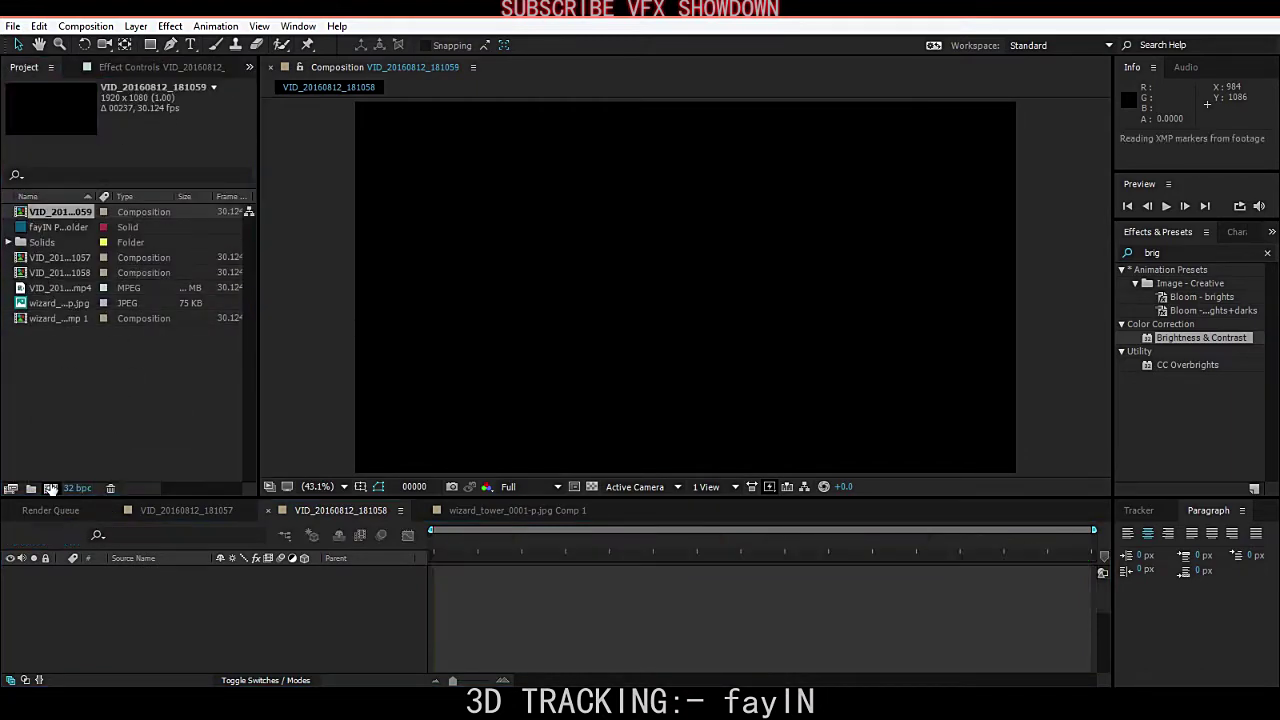
left_click_drag(435, 543, 605, 543)
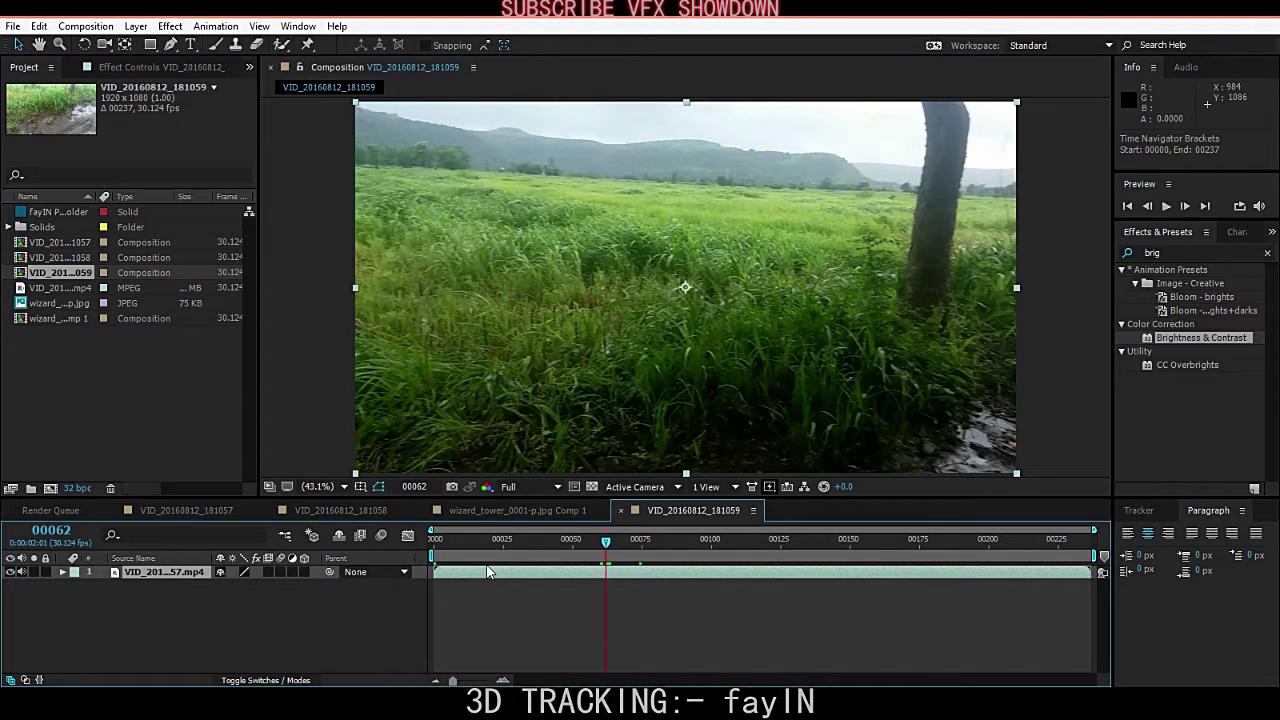
key("b")
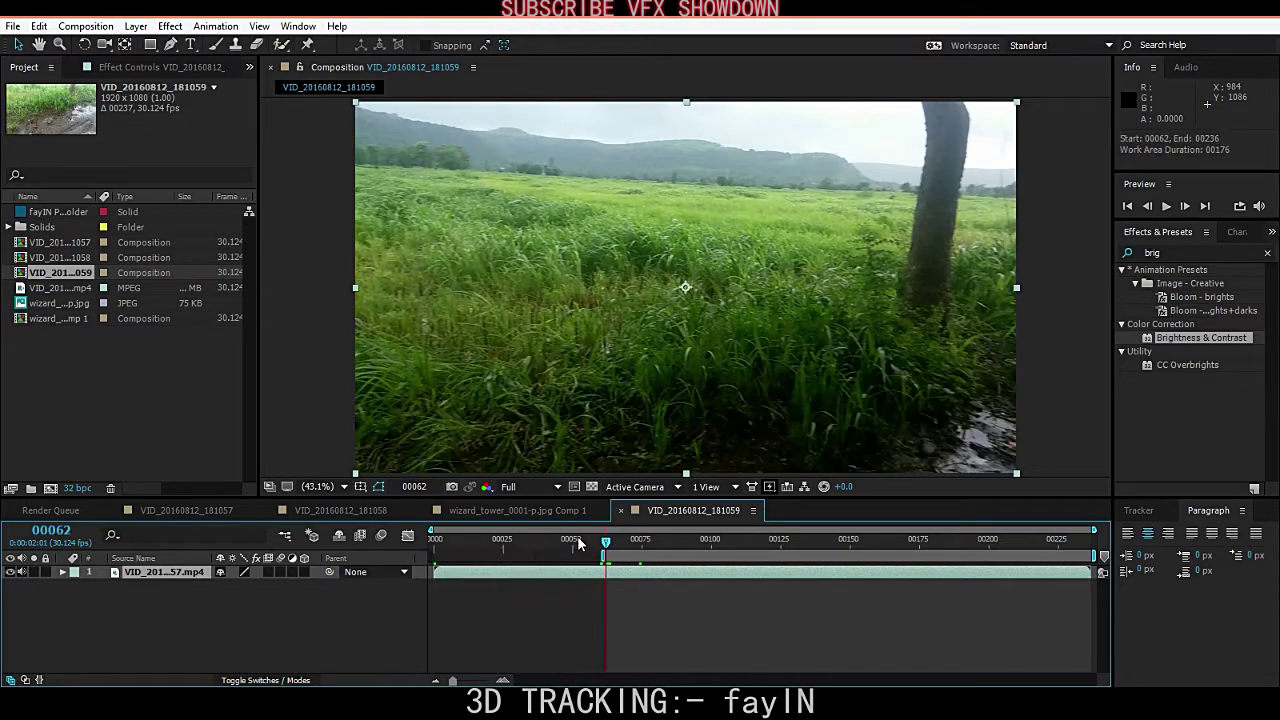
- Find the fayIN effect and apply it to the video layer as the background effect, acknowledging the new-effect notice
left_click(1182, 254)
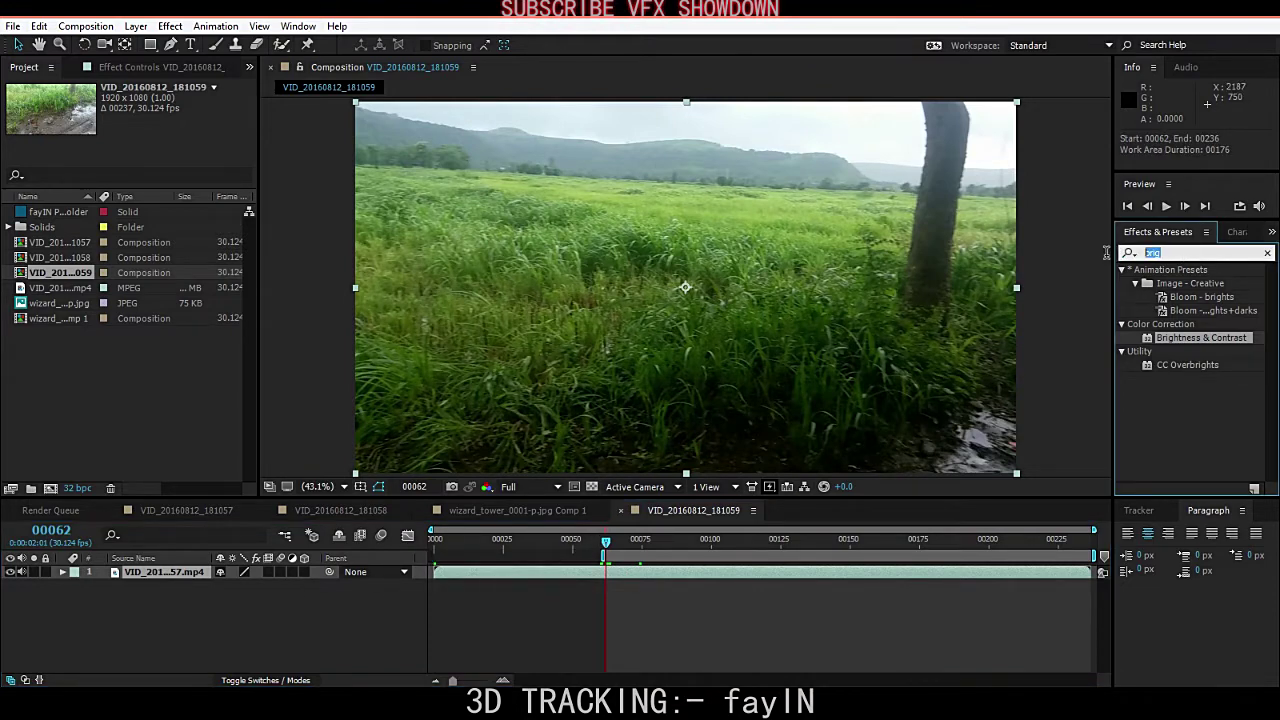
type("fay")
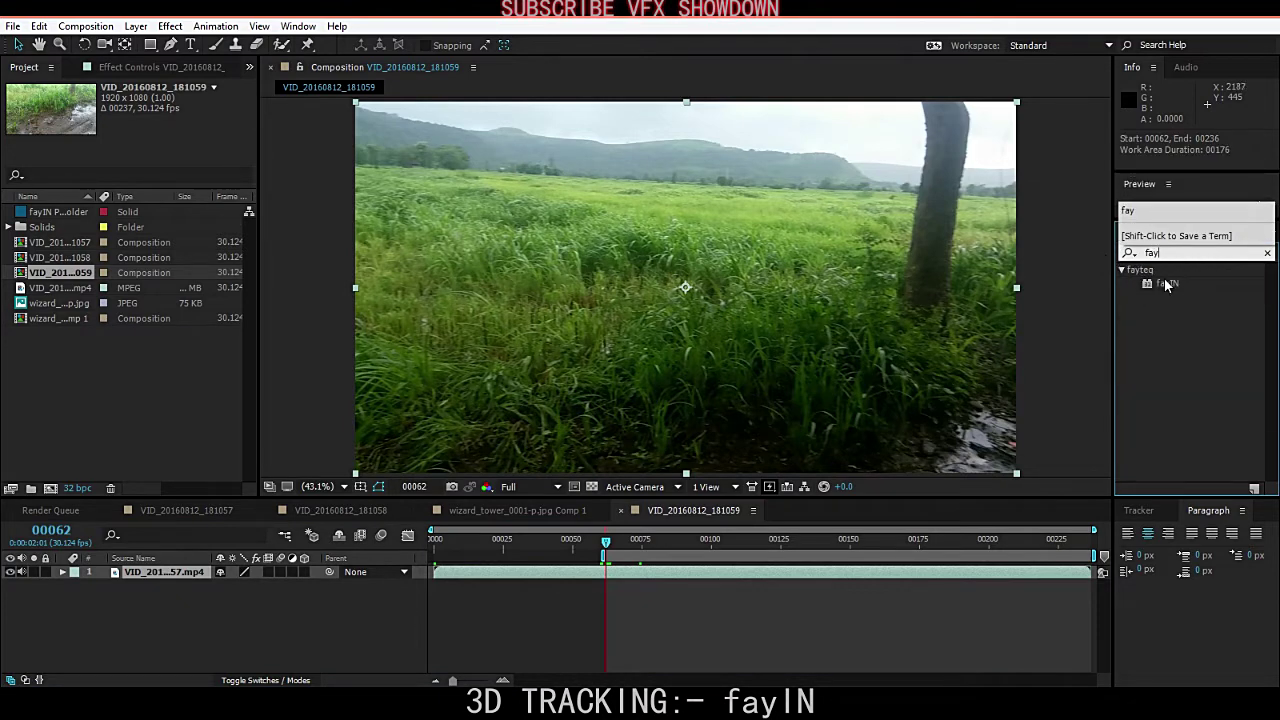
left_click_drag(1166, 285, 568, 409)
left_click_drag(424, 431, 424, 431)
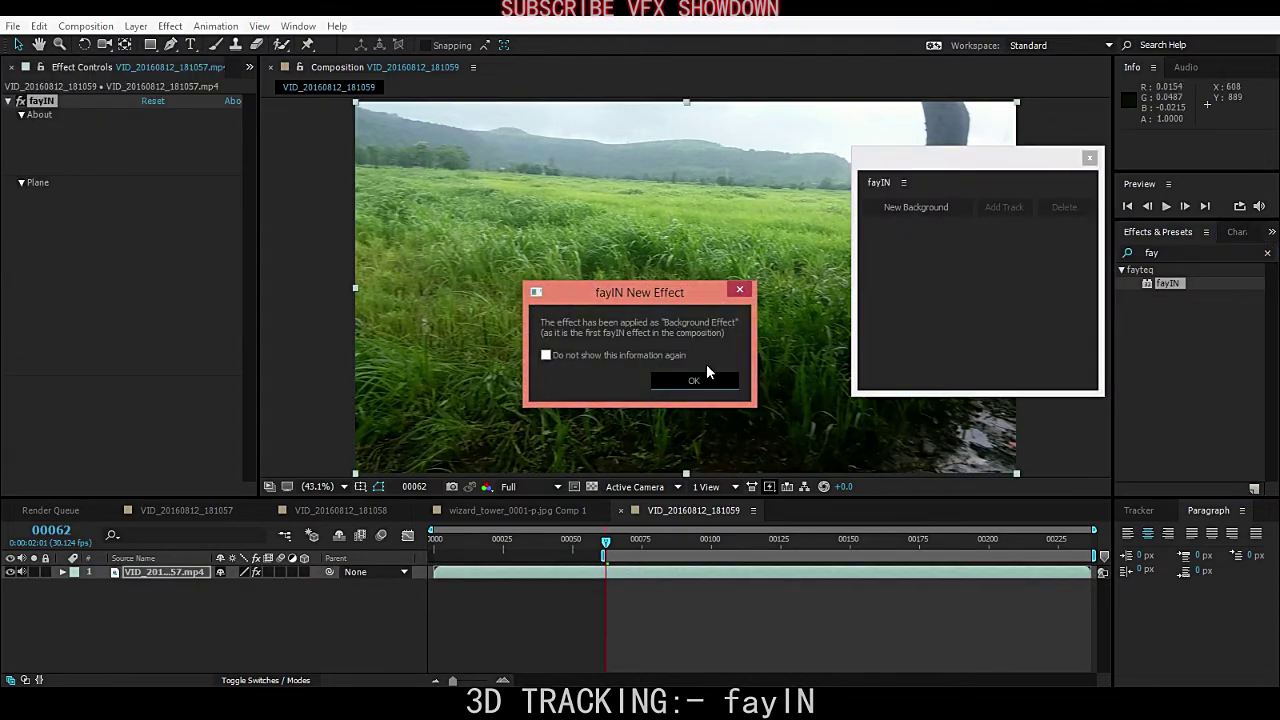
left_click(690, 381)
- Add a track to the VID_20160812_181059 background and set its tracking interval to start at frame 62
left_click_drag(915, 158, 1100, 145)
left_click(1035, 181)
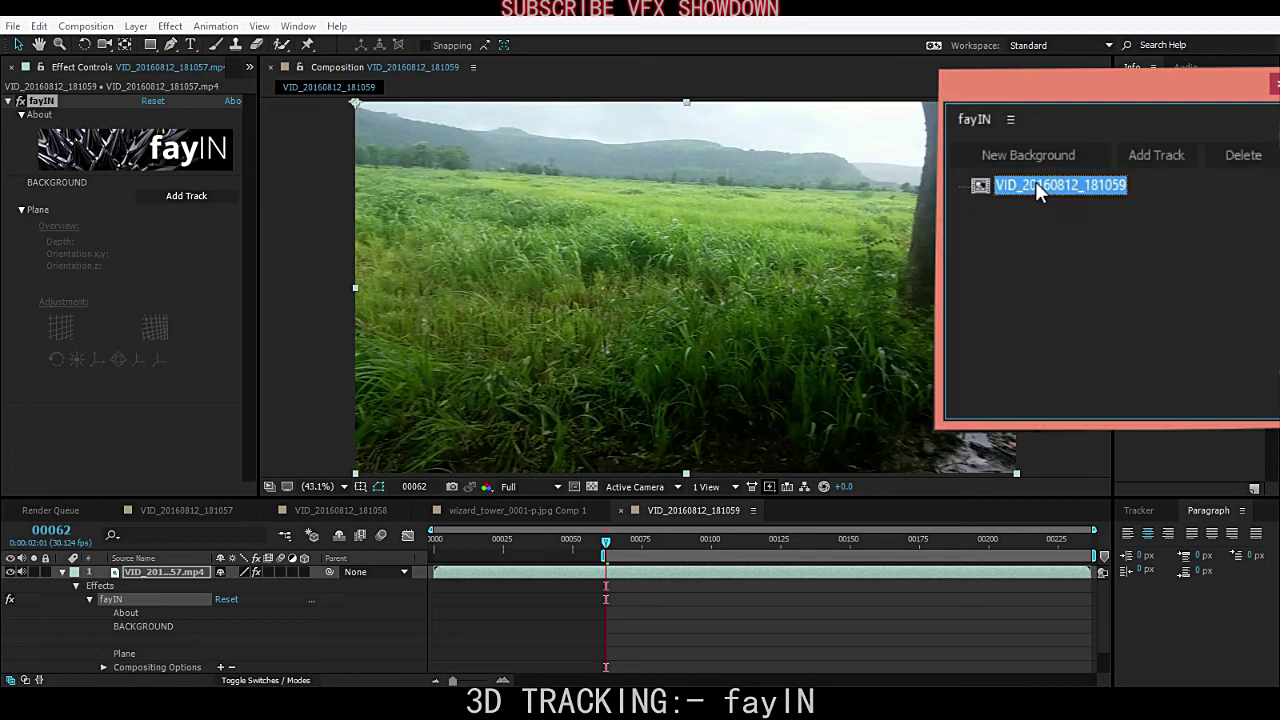
left_click(1154, 154)
left_click_drag(212, 146, 180, 156)
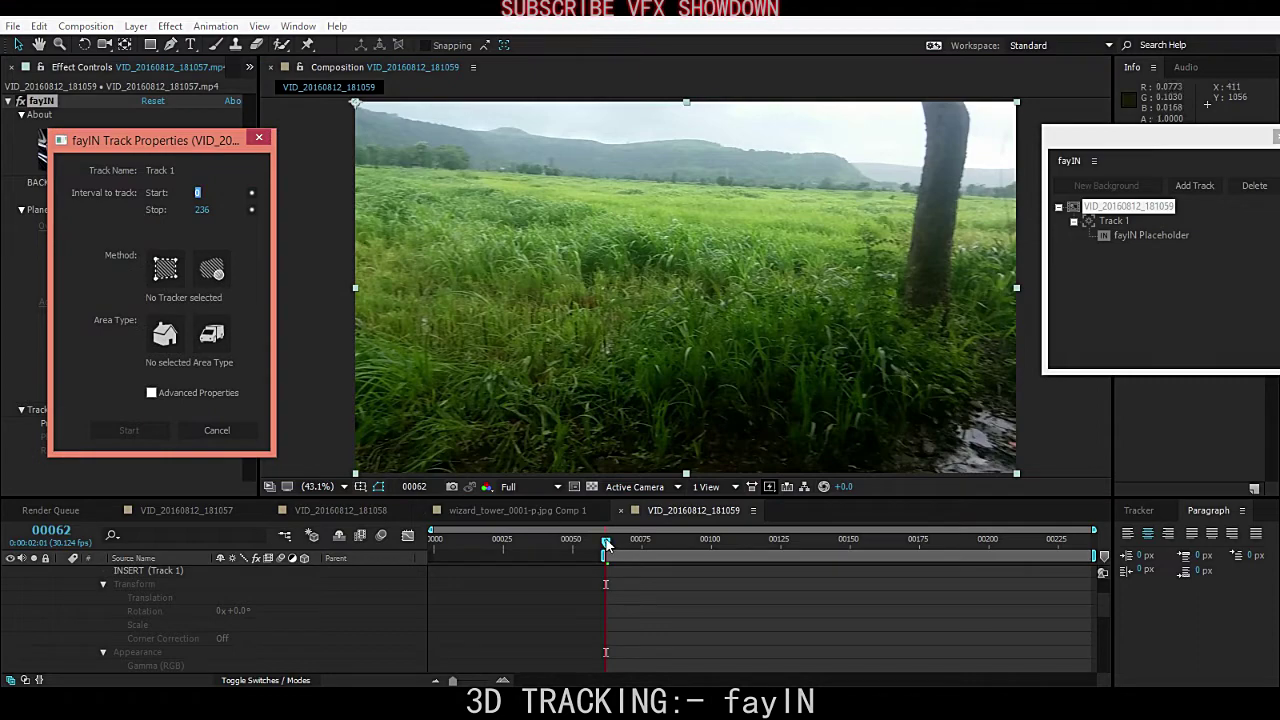
mouse_move(606, 543)
left_mouse_down()
mouse_move(631, 547)
mouse_move(615, 553)
left_mouse_up()
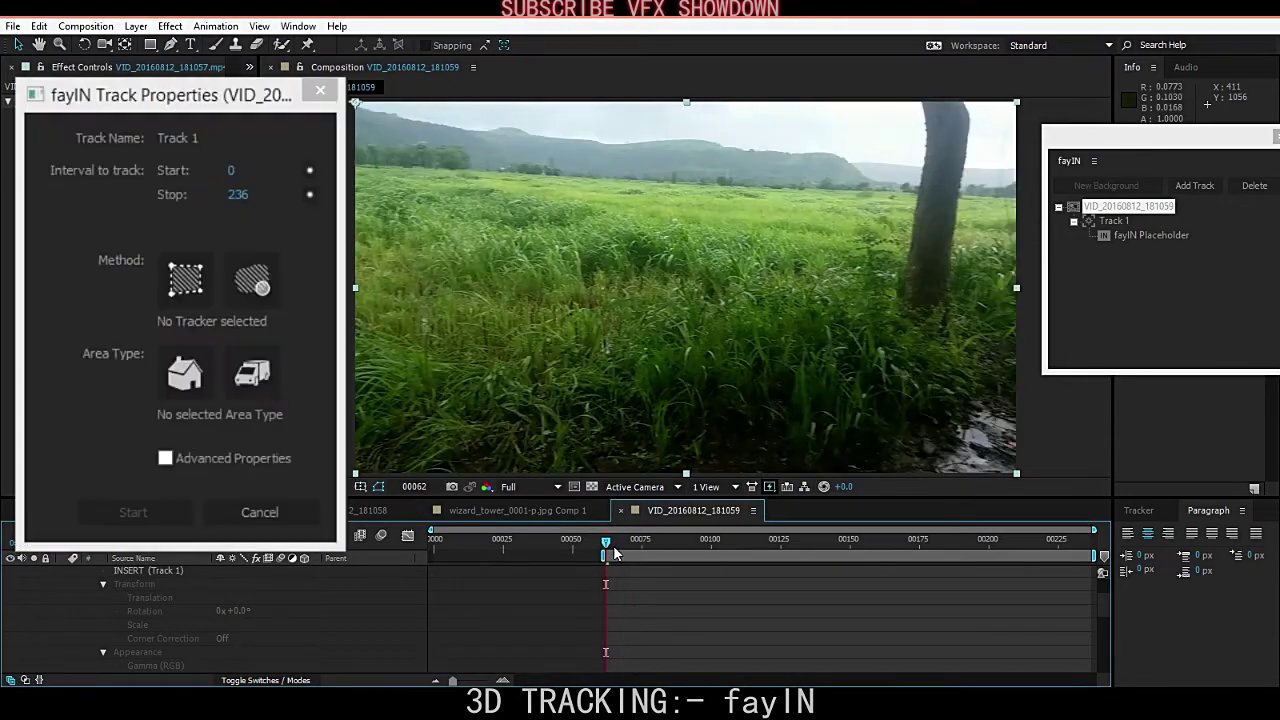
left_click(310, 166)
- At frame 110, mark the lone tree with the Mask Region Tracker, set the area type to Static Area and start tracking
left_click_drag(603, 541, 739, 542)
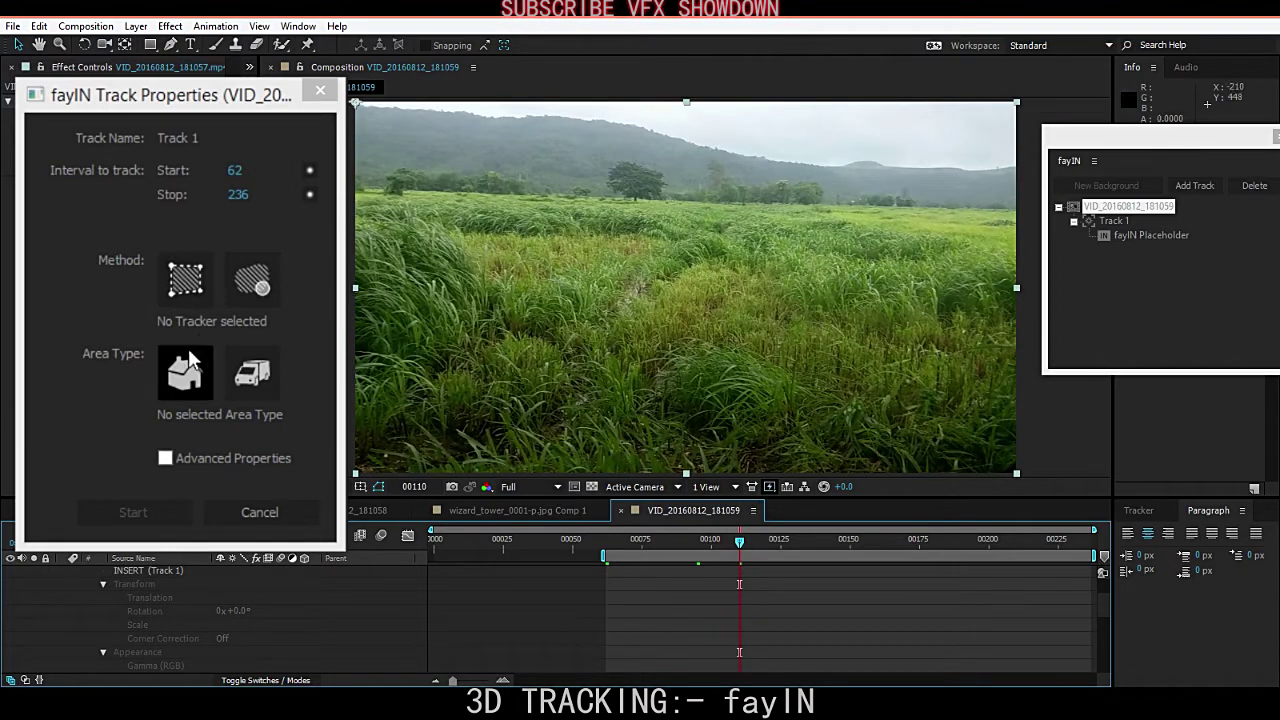
left_click(255, 284)
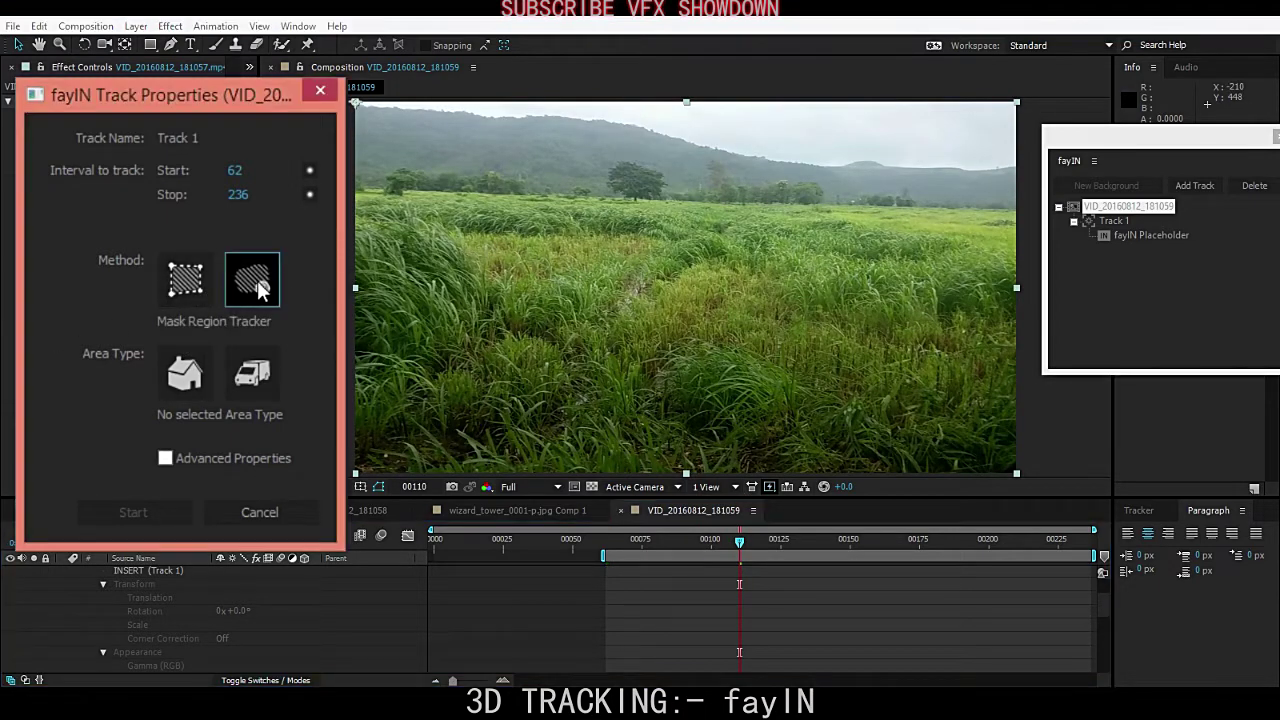
left_click(634, 176)
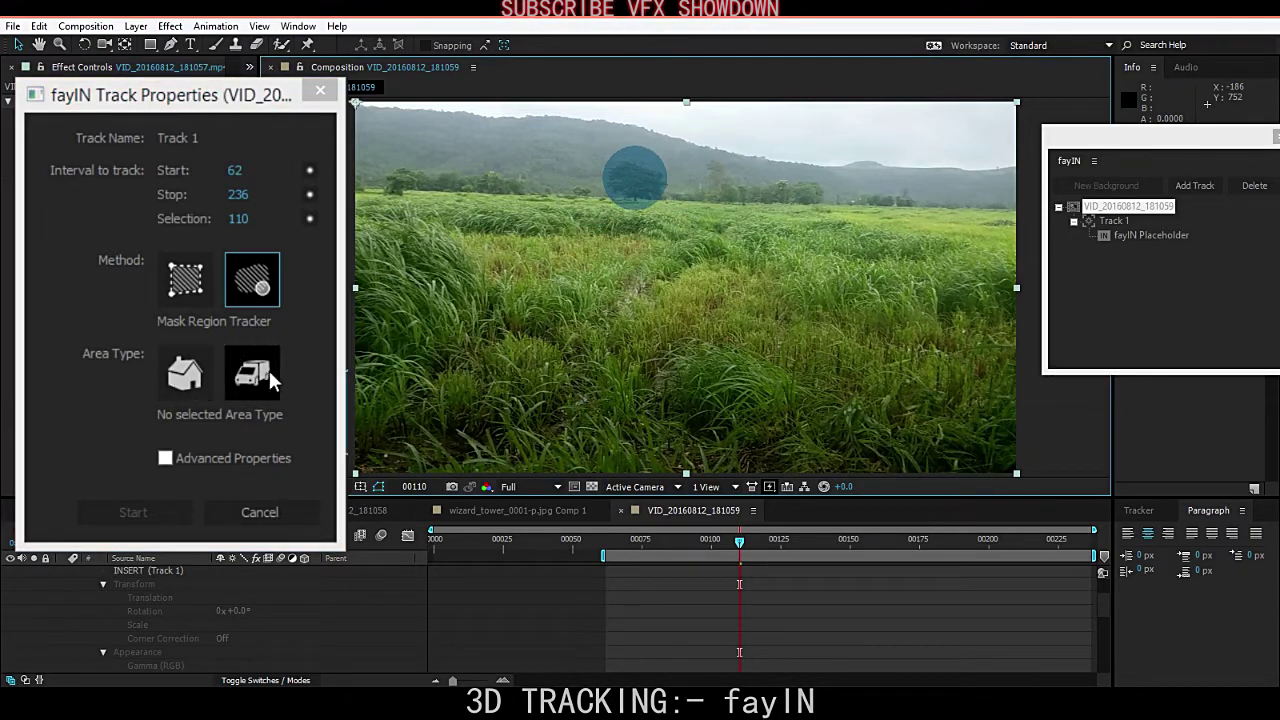
left_click(182, 380)
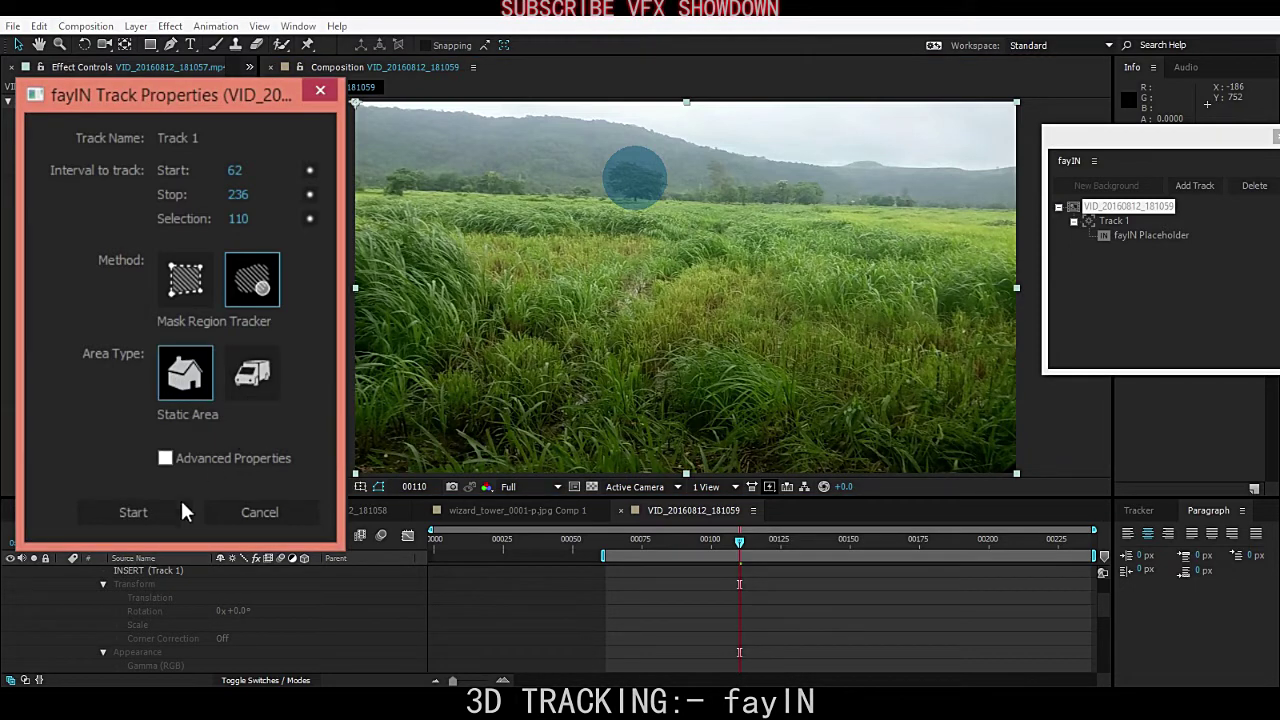
left_click(137, 510)
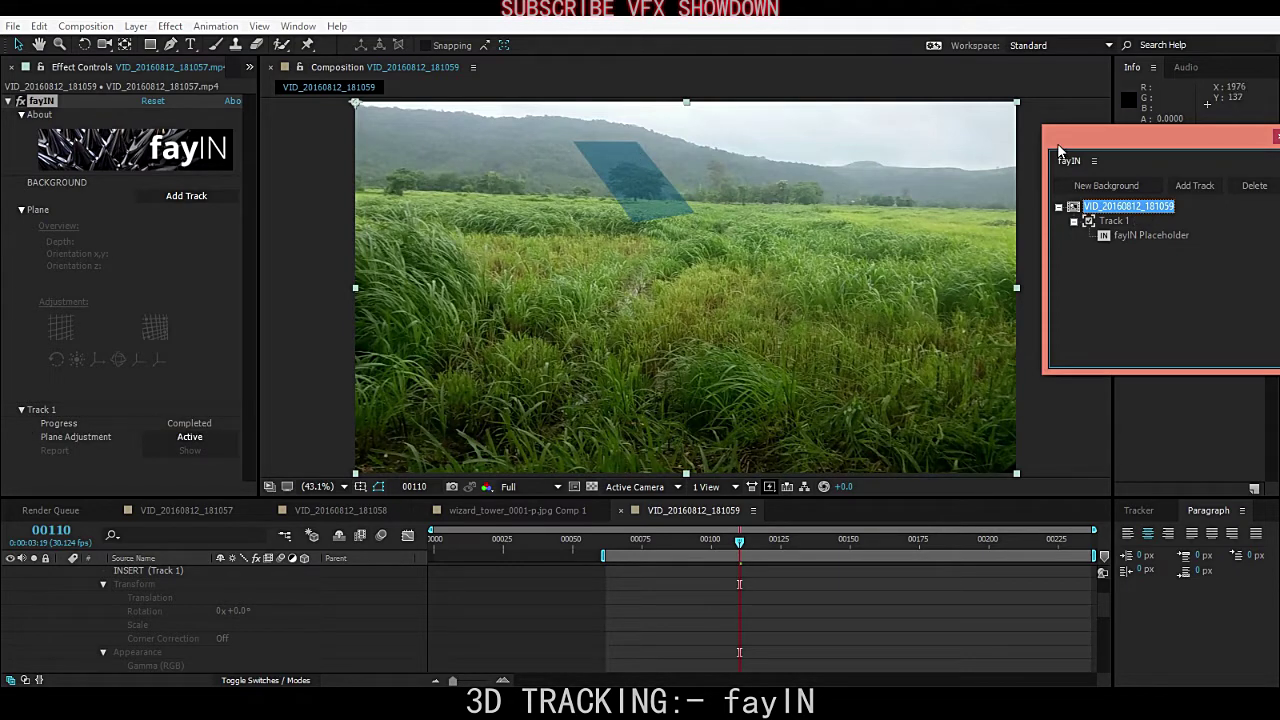
- Activate plane adjustment for Track 1 and review its tracking report on depth and orientation
mouse_move(1062, 139)
left_mouse_down()
mouse_move(1034, 137)
mouse_move(1060, 148)
left_mouse_up()
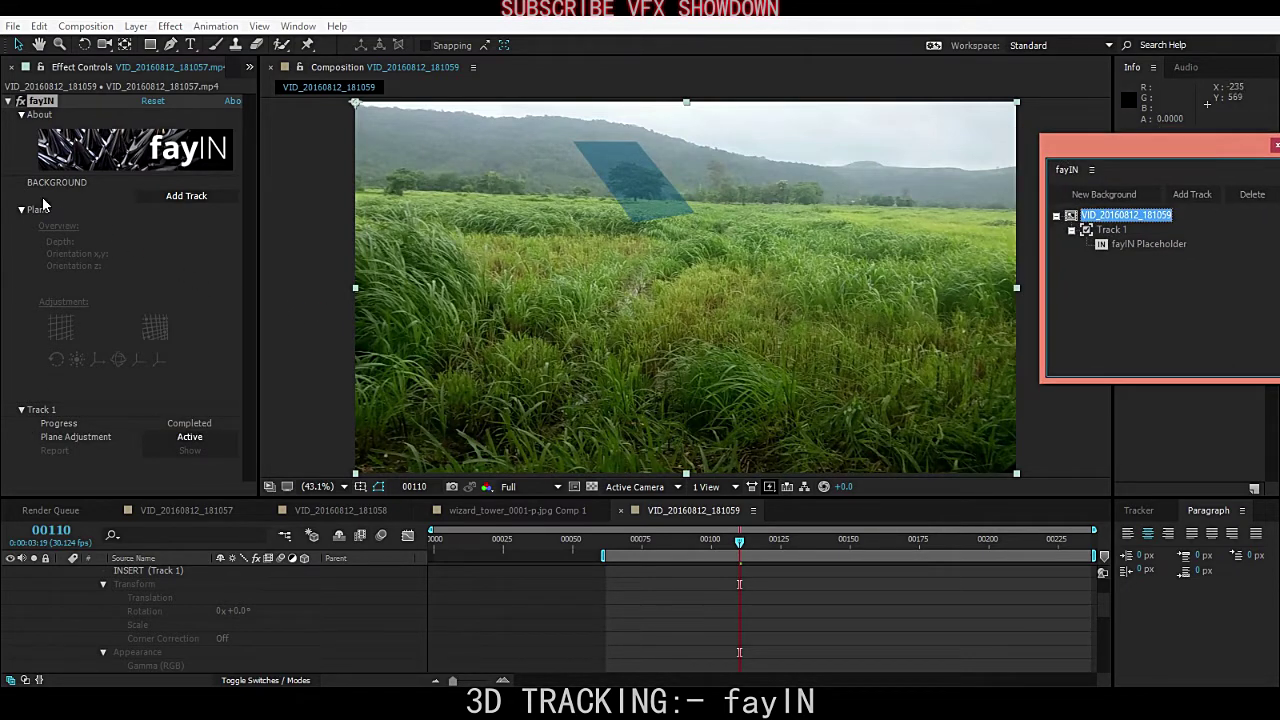
left_click(42, 114)
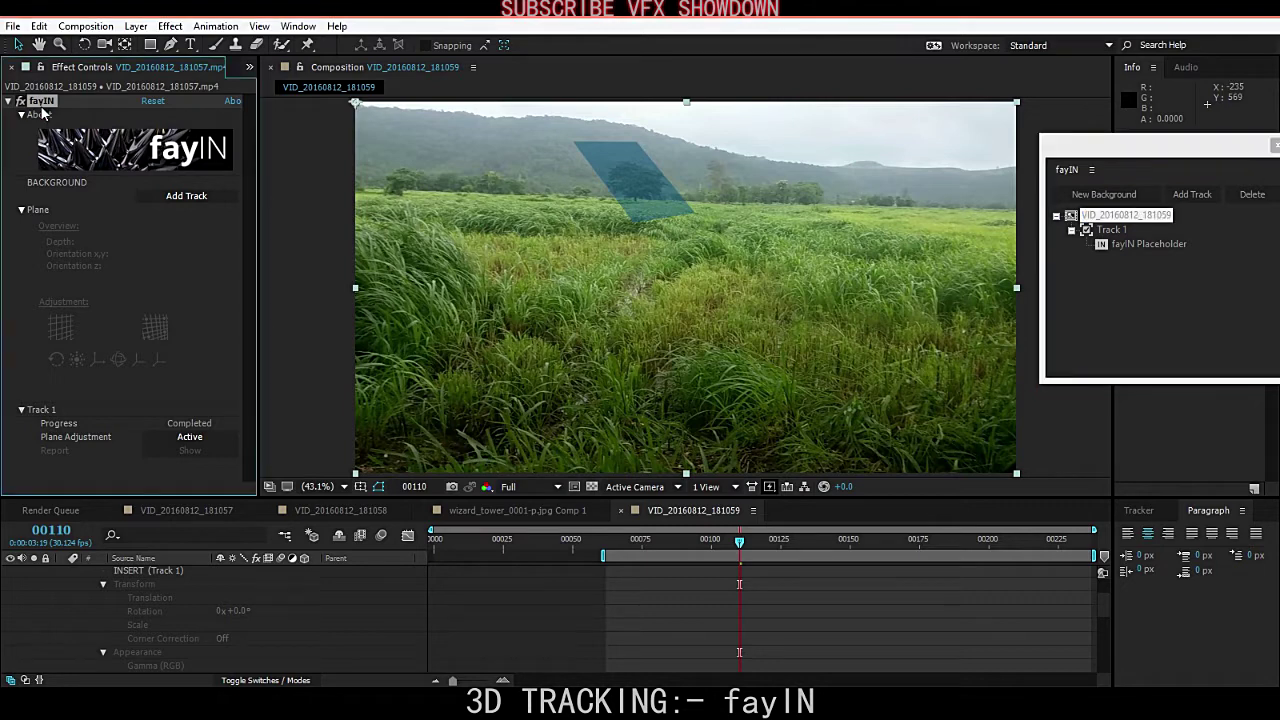
left_click(198, 440)
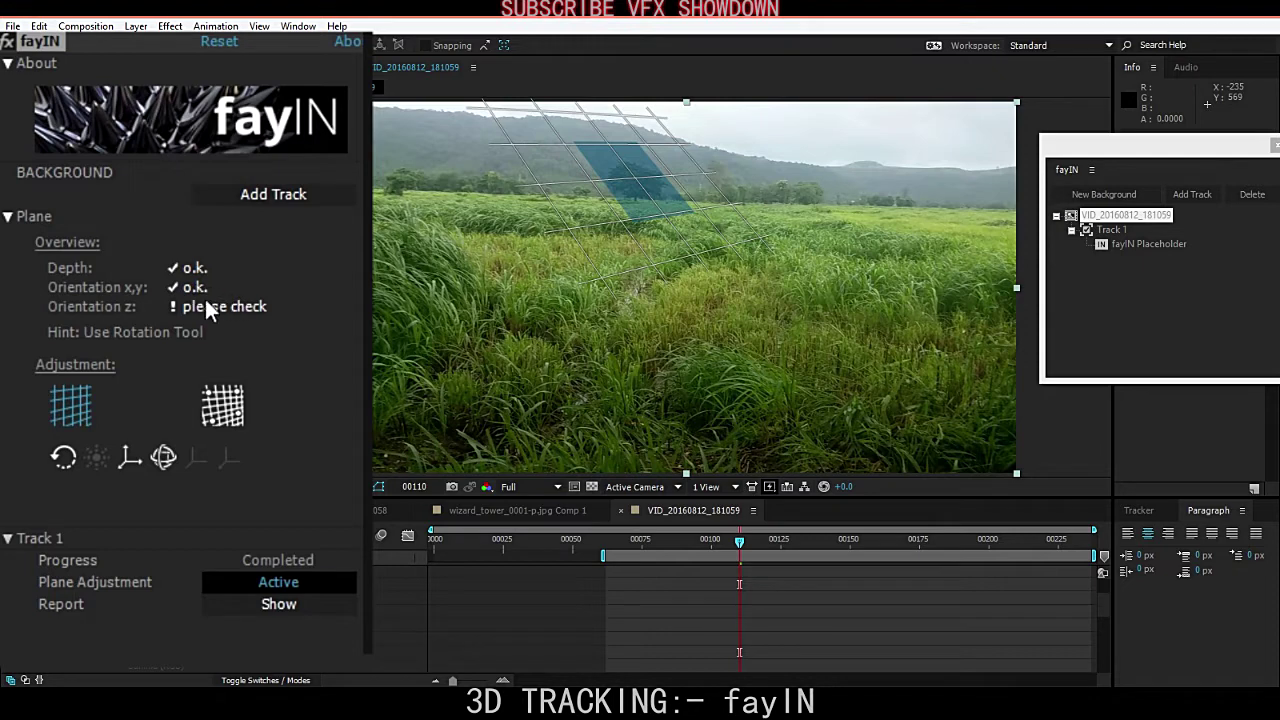
left_click(280, 604)
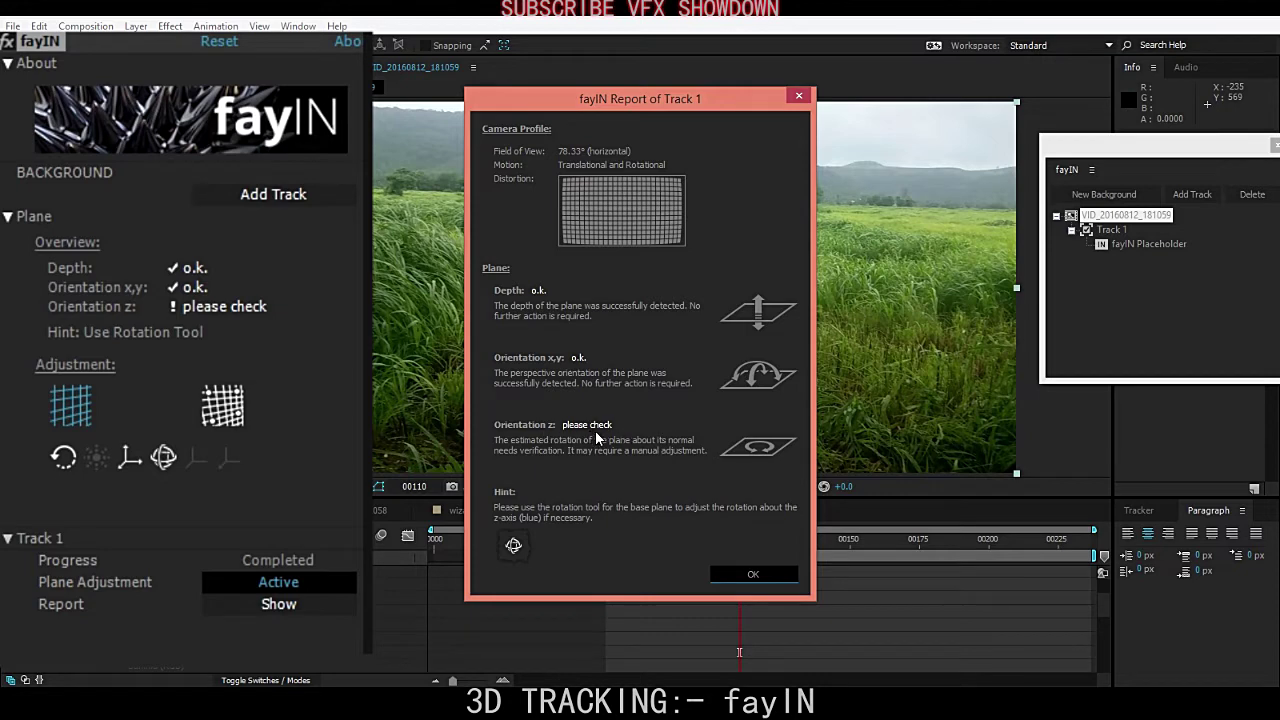
left_click(770, 578)
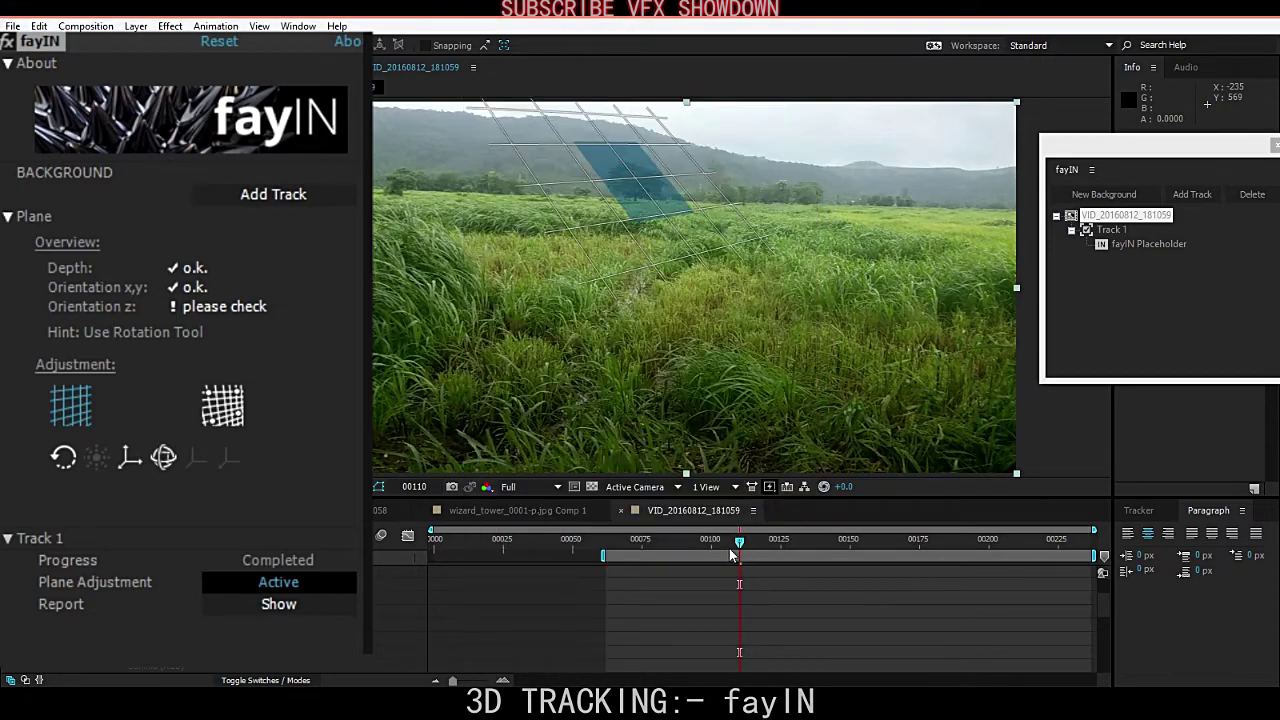
- Close the floating fayIN window and scrub through the footage to check the plane's tracking, stopping at frame 131
left_click_drag(740, 545, 697, 545)
left_click_drag(1244, 150, 944, 177)
left_click(978, 172)
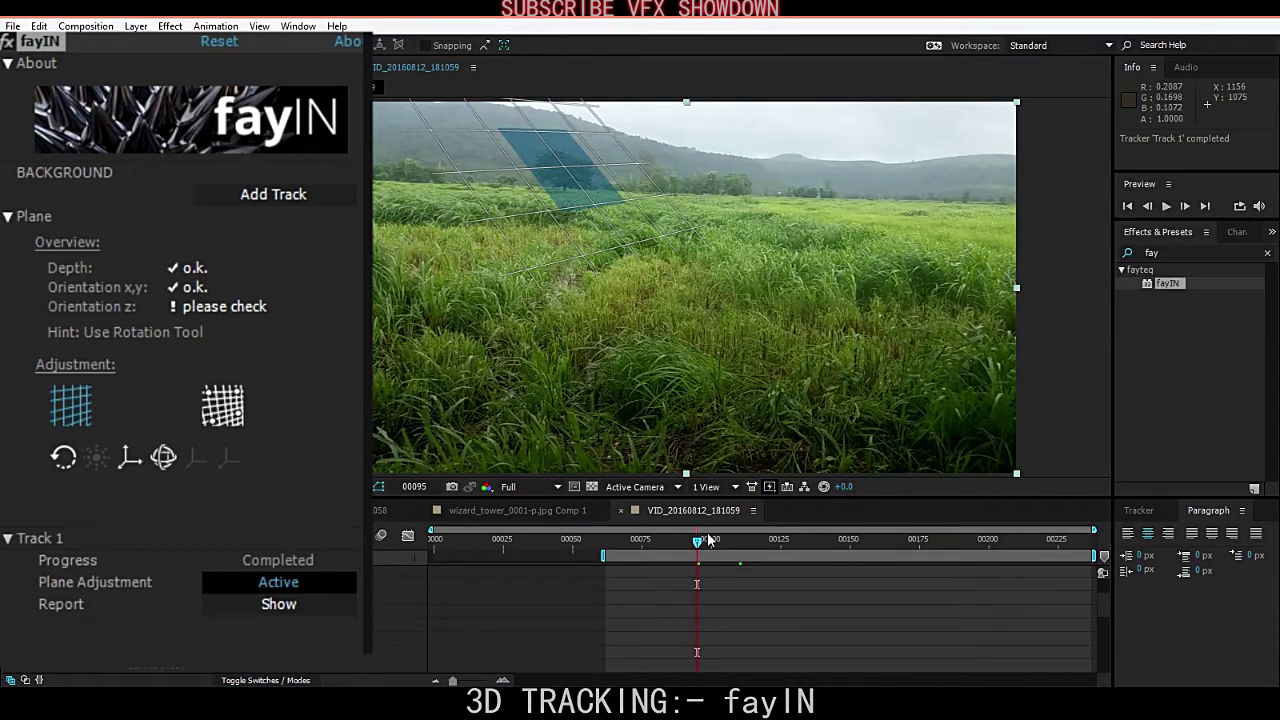
left_click_drag(697, 545, 797, 543)
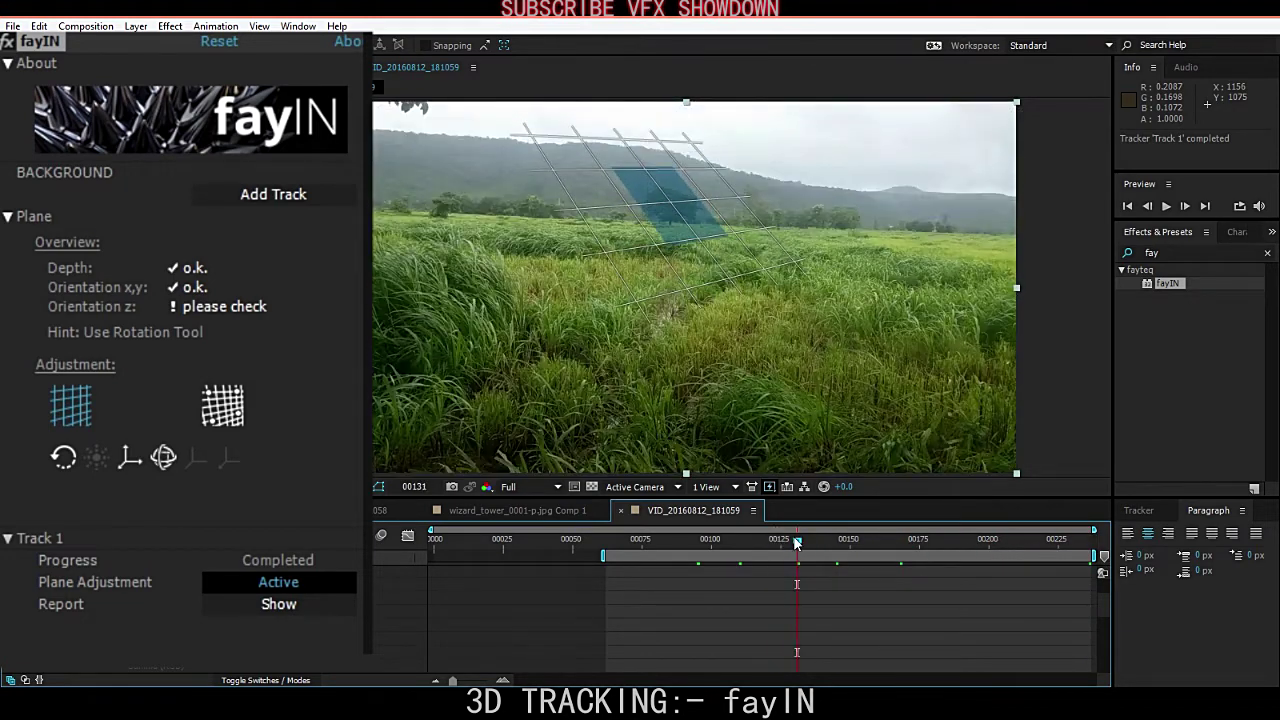
- Using the base plane's rotation tool at frame 131, turn the plane about its axes until it stands upright over the tree, facing the camera
left_click(160, 458)
left_click_drag(587, 250, 598, 253)
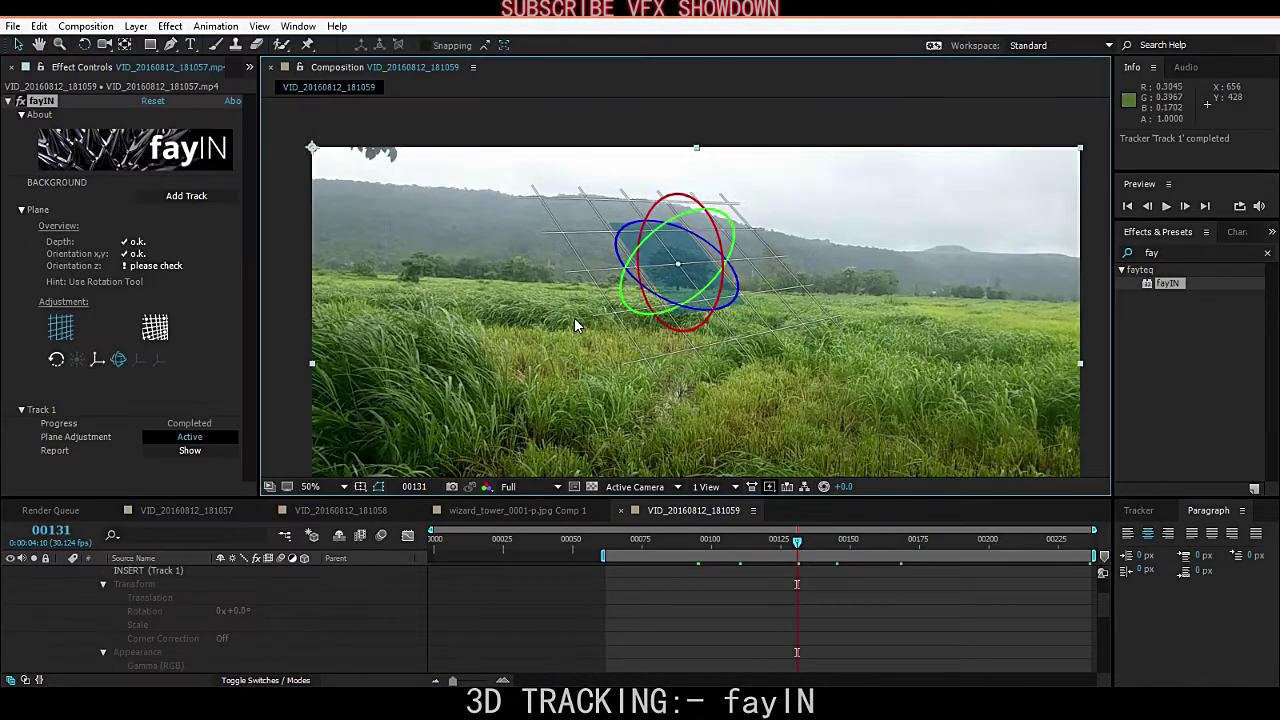
left_click_drag(574, 317, 508, 344)
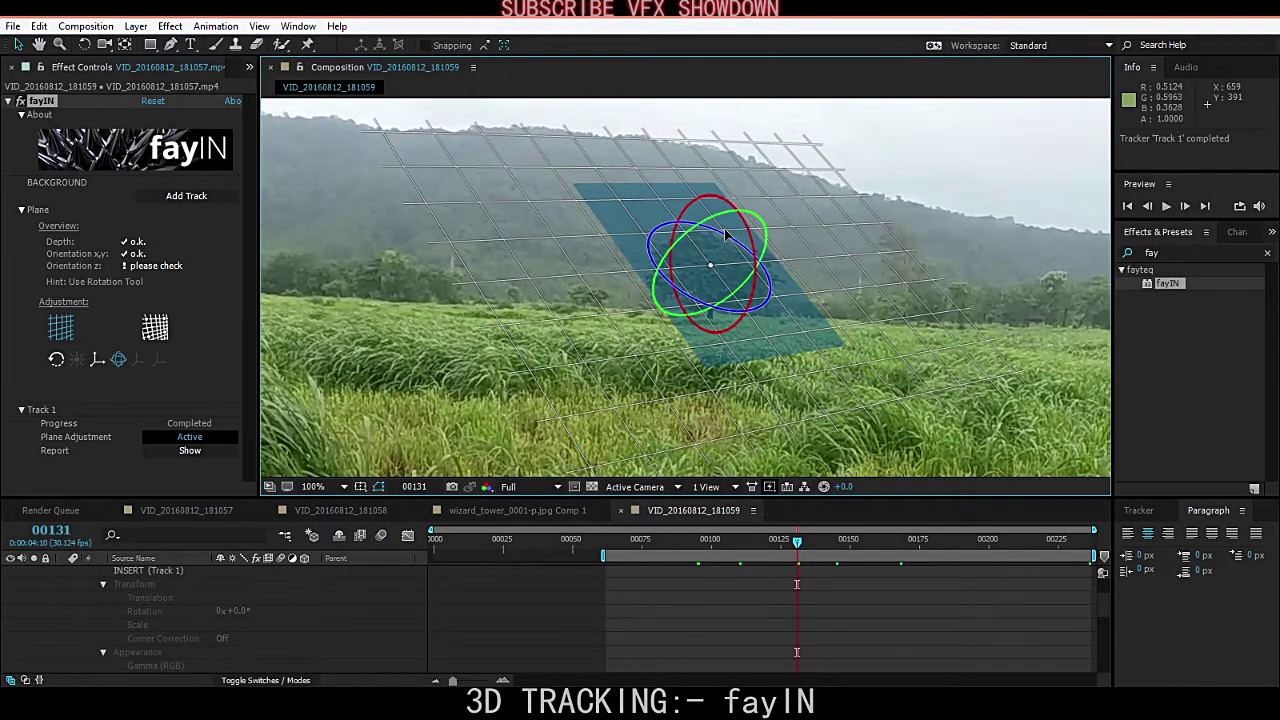
left_click_drag(750, 226, 745, 358)
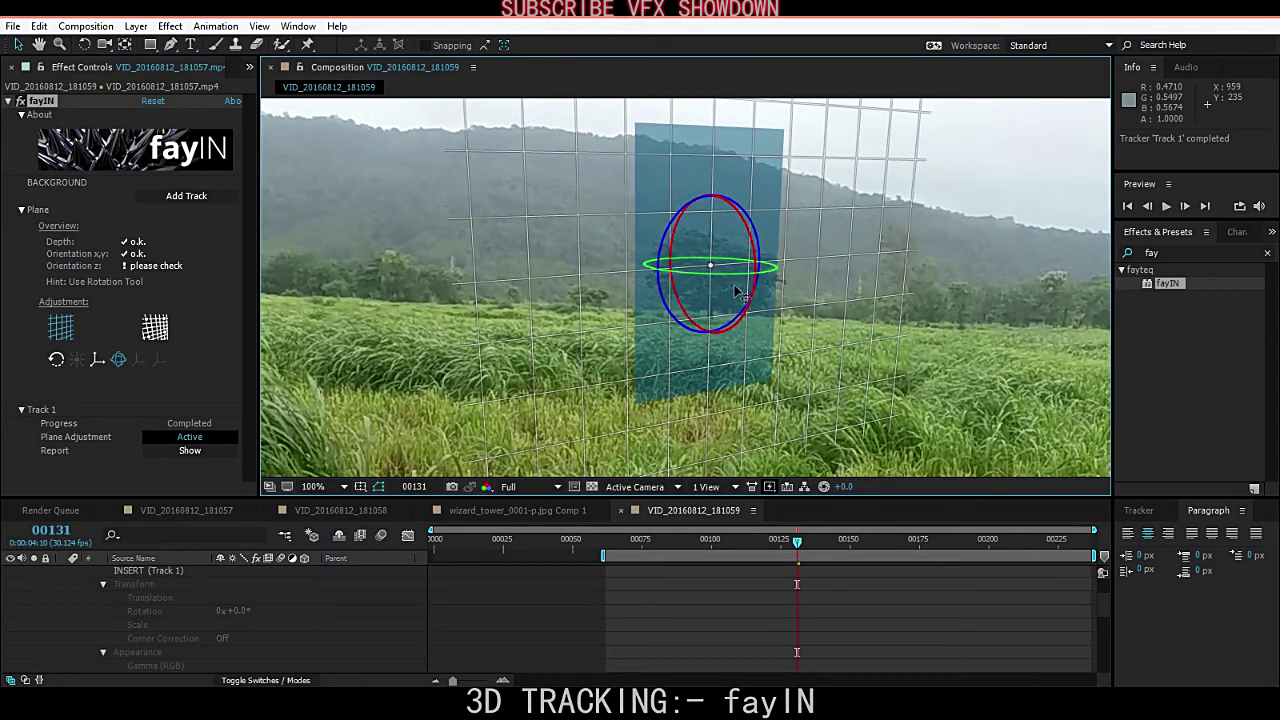
left_click_drag(735, 283, 651, 293)
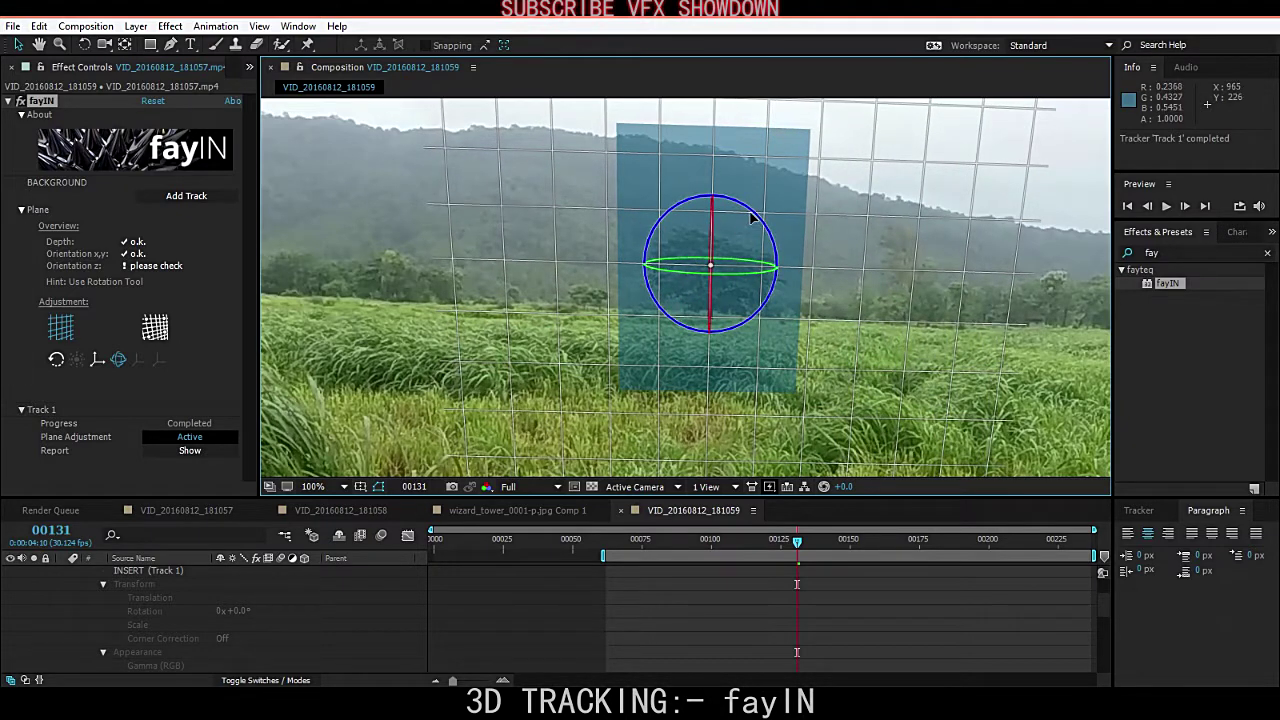
left_click_drag(749, 217, 747, 218)
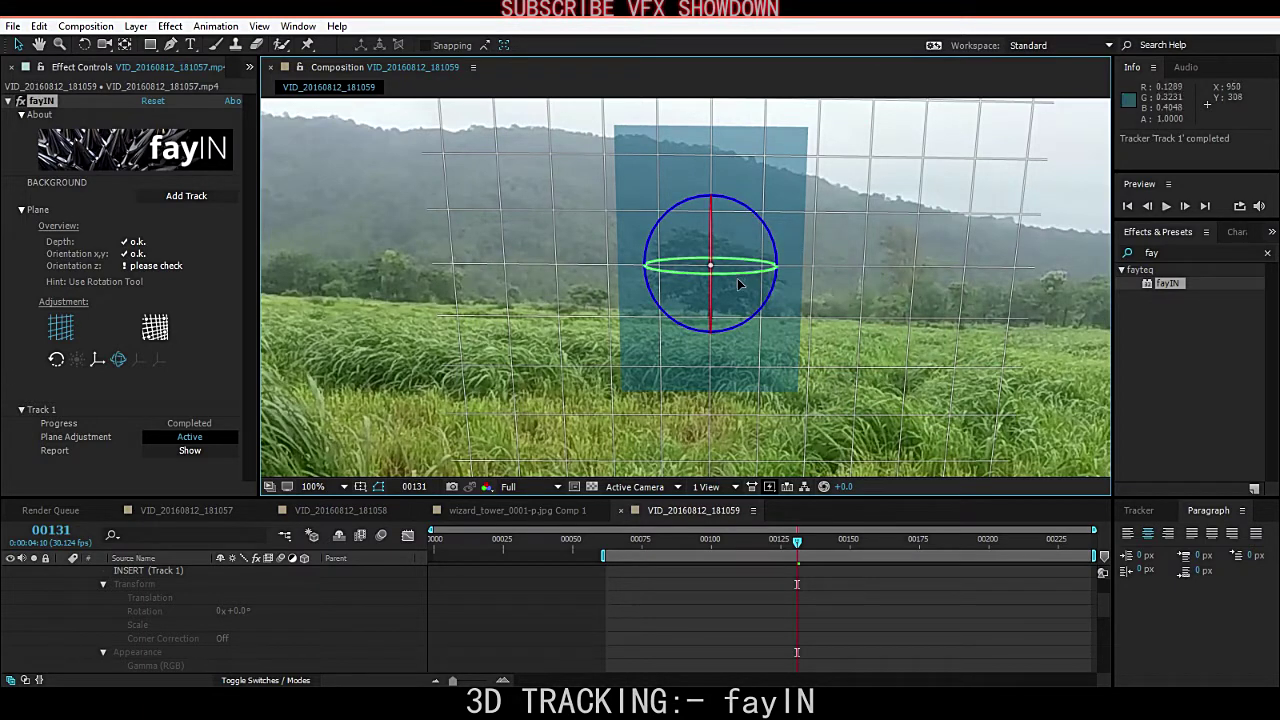
left_click_drag(714, 298, 714, 298)
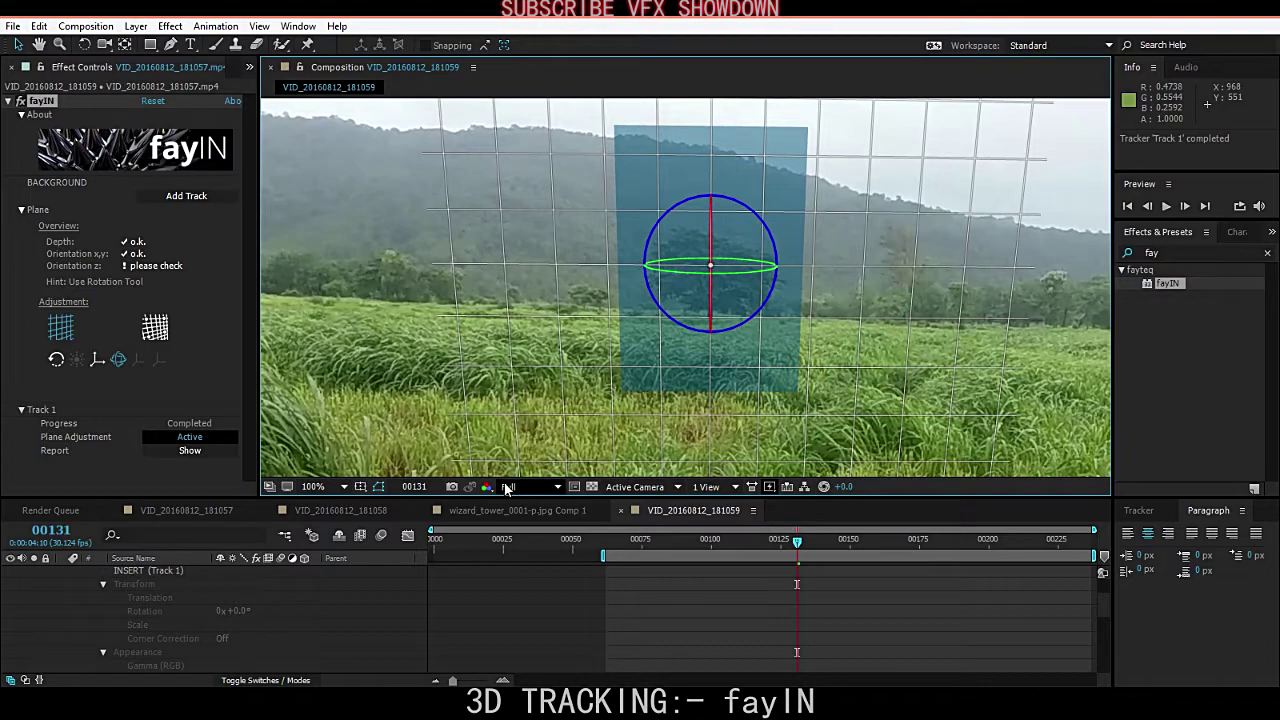
left_click(334, 490)
left_click(345, 212)
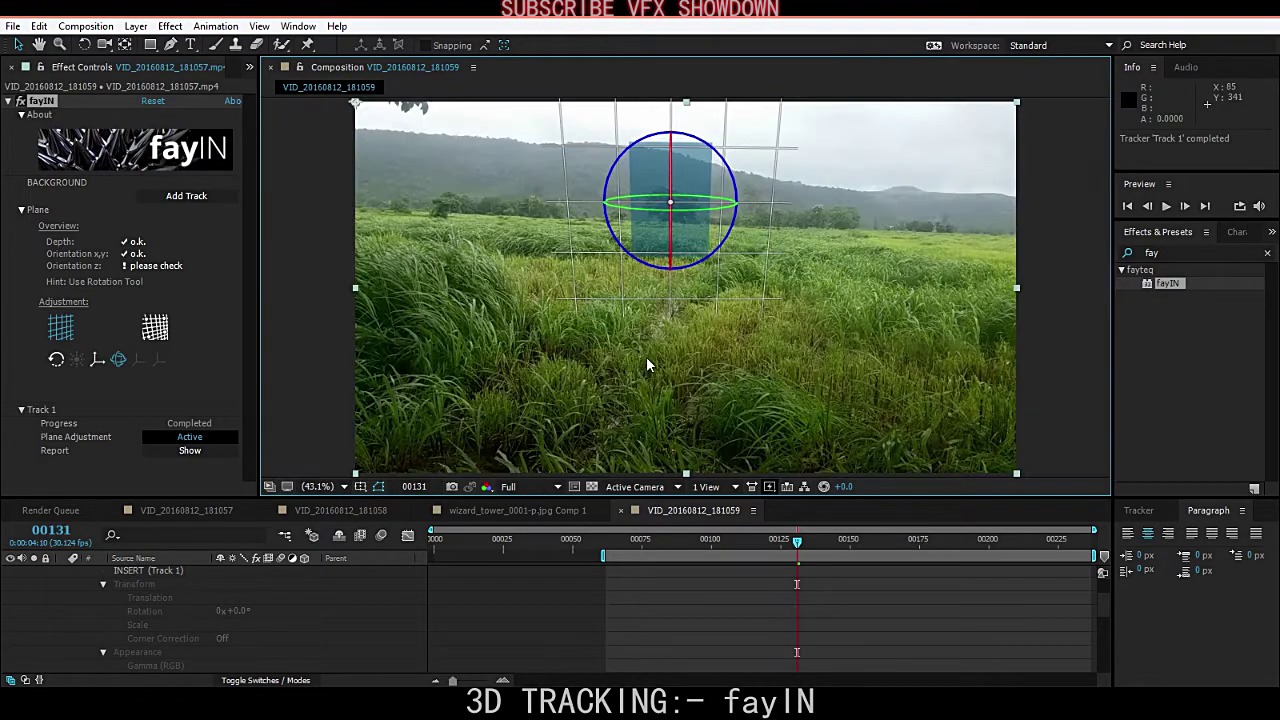
- Preview the tracked plane from frame 63 with the composition resolution set to Half
left_click_drag(799, 541, 610, 569)
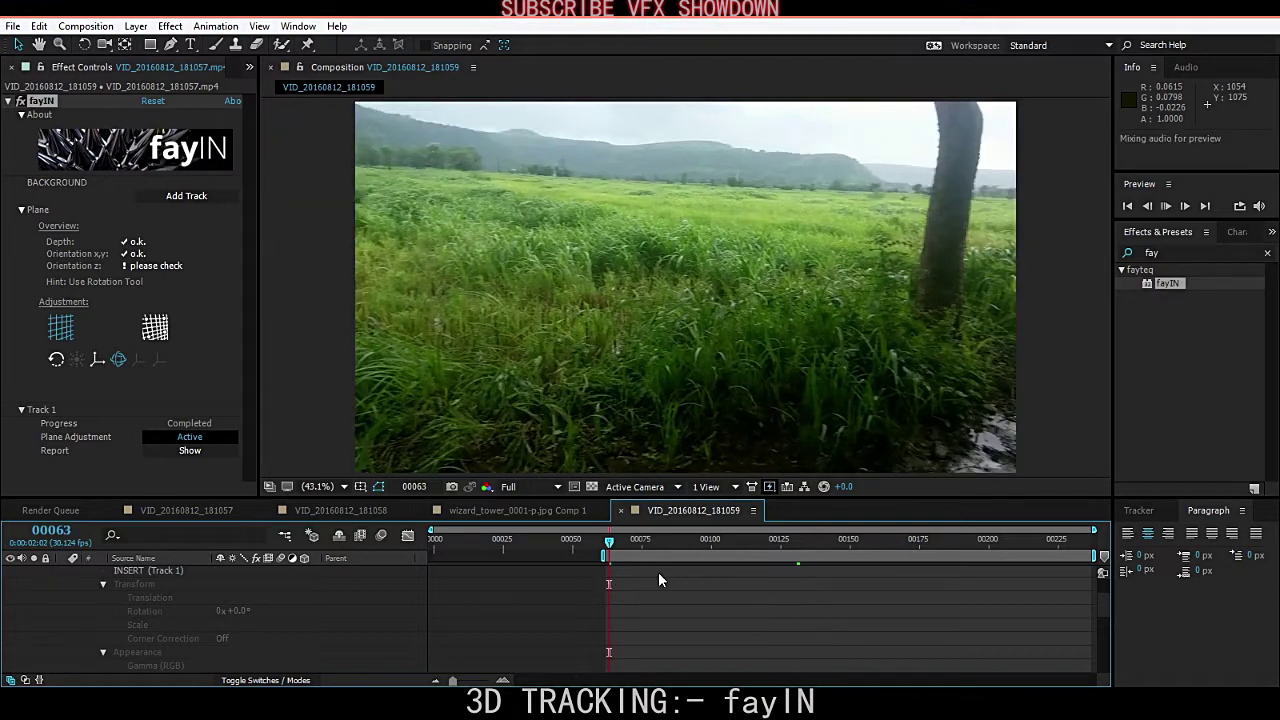
left_click(528, 486)
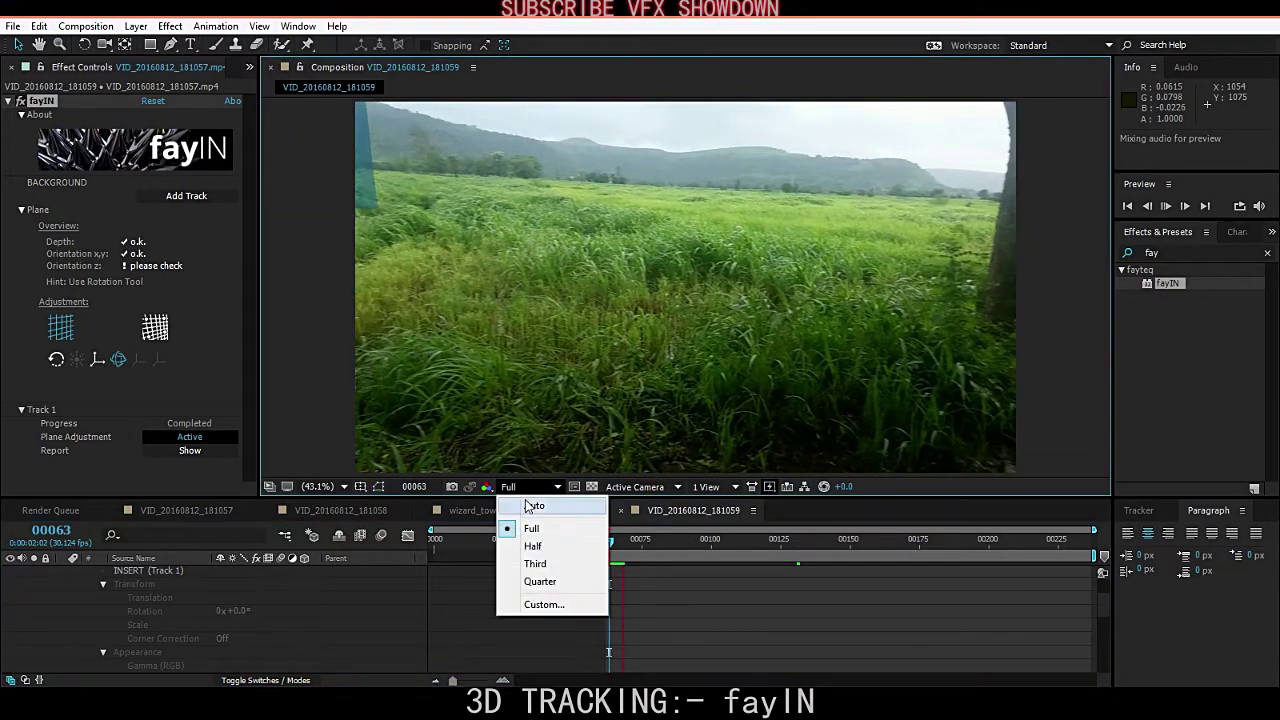
left_click(533, 548)
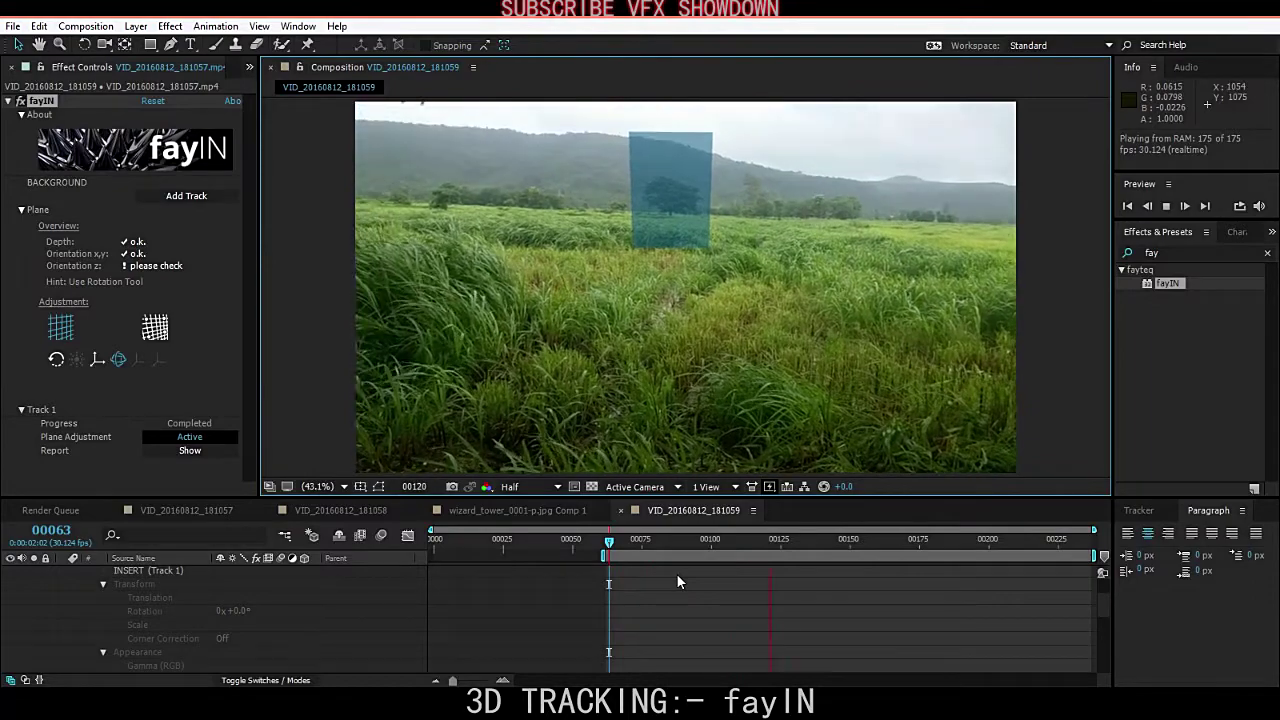
- Go to frame 145 and collapse the properties of the fayIN Placeholder and video layers
left_click_drag(729, 551, 837, 550)
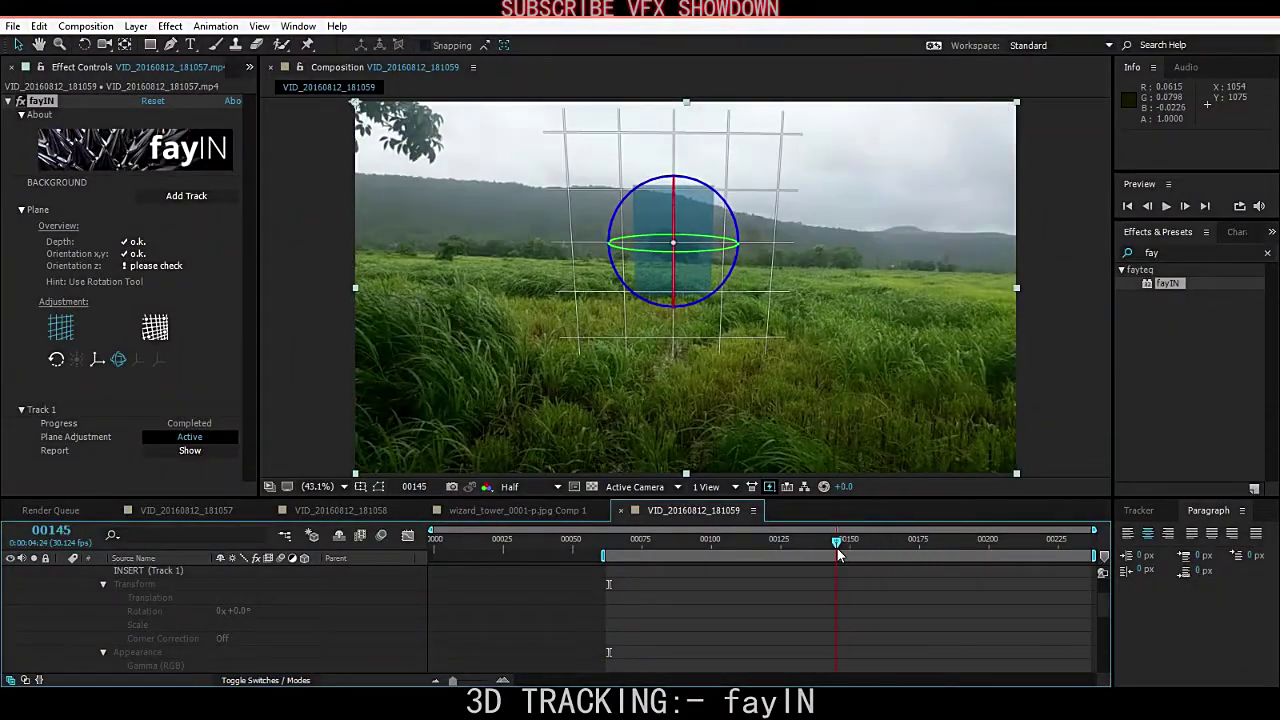
scroll(128, 599, "up", 3)
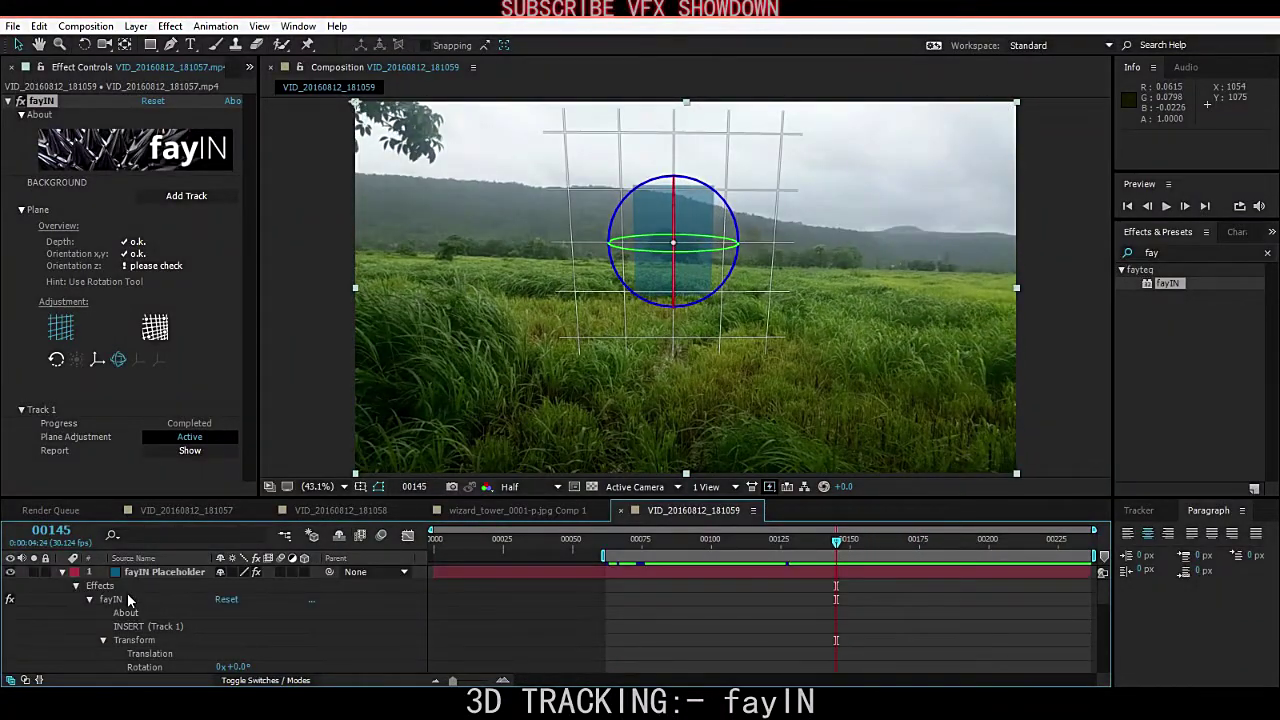
left_click(62, 572)
left_click(63, 585)
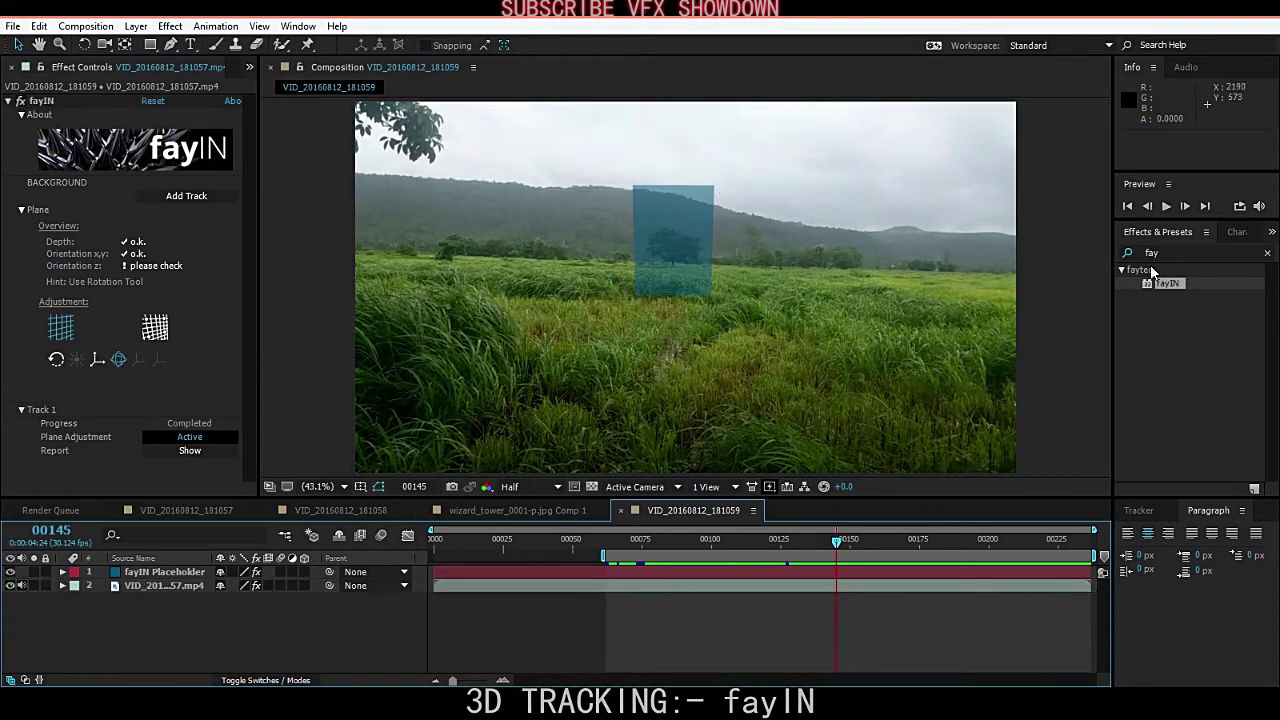
- From the fayIN window, add wizard_tower_0001-p.jpg Comp 1 as Track 1's insert, adjusting the insert's ratio to the new content
left_click(165, 576)
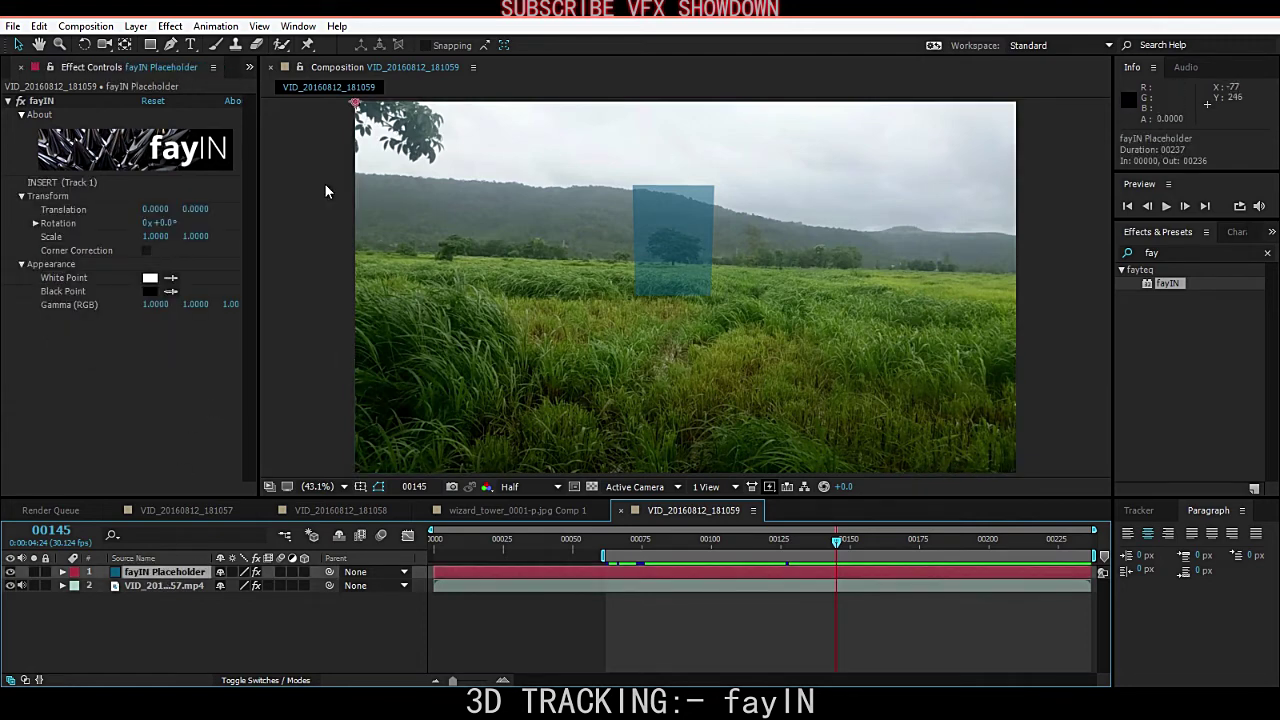
left_click(298, 26)
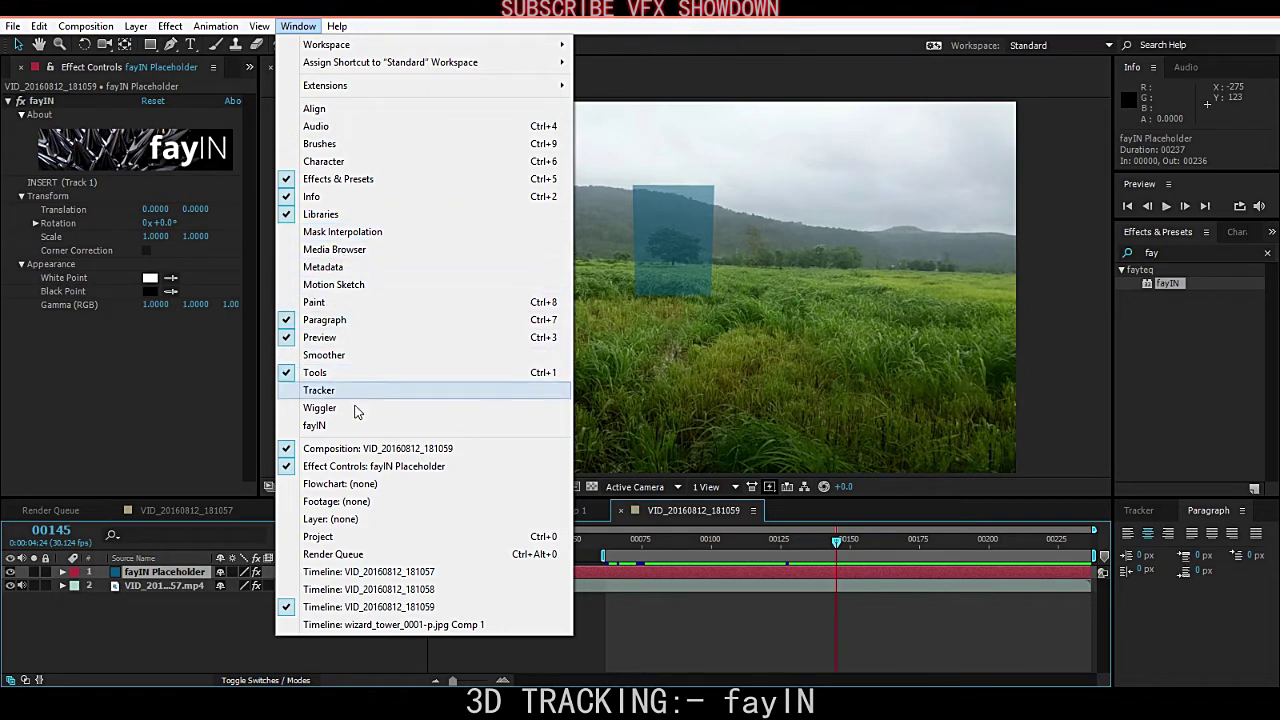
left_click(315, 426)
left_click_drag(776, 175, 856, 163)
left_click(868, 238)
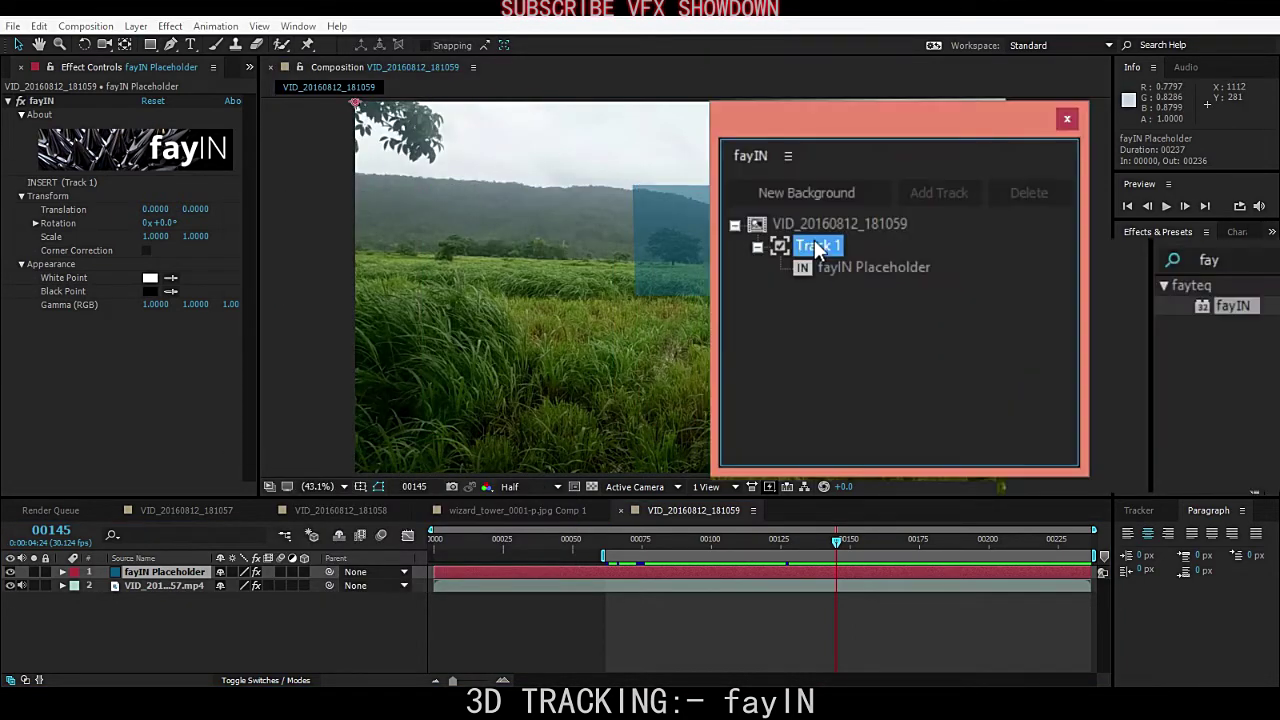
right_click(815, 243)
mouse_move(906, 262)
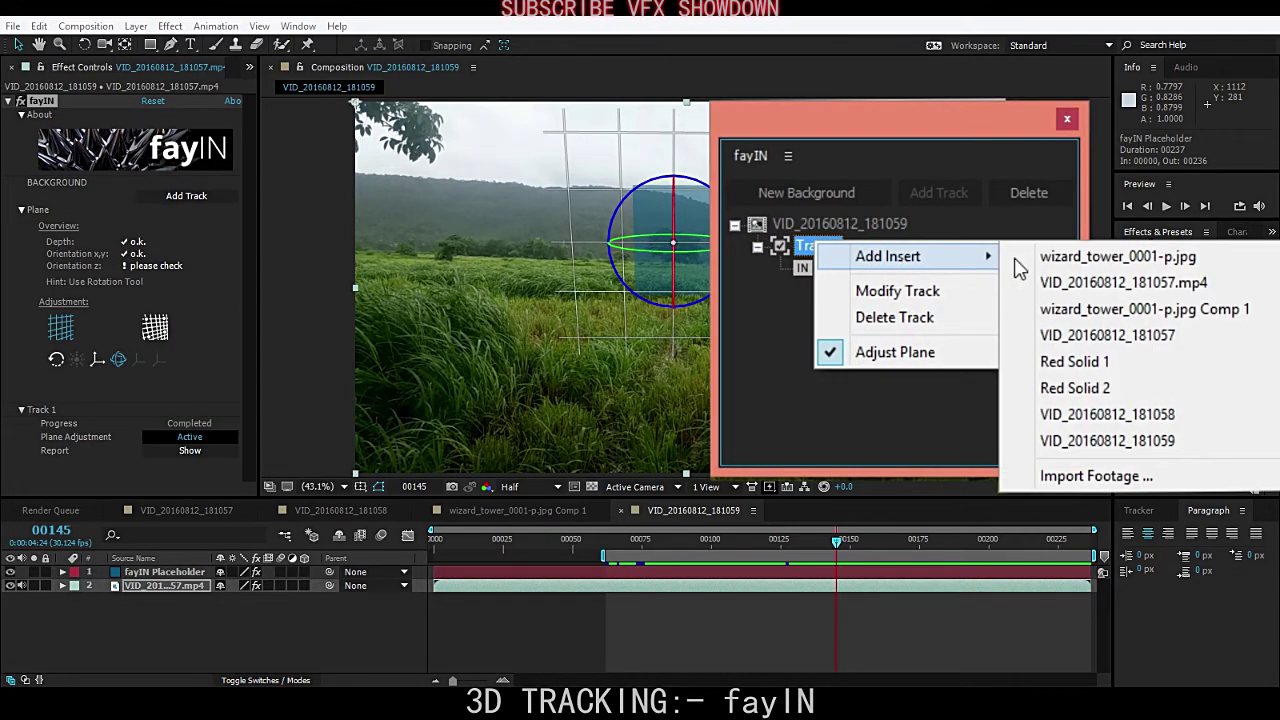
left_click(1163, 312)
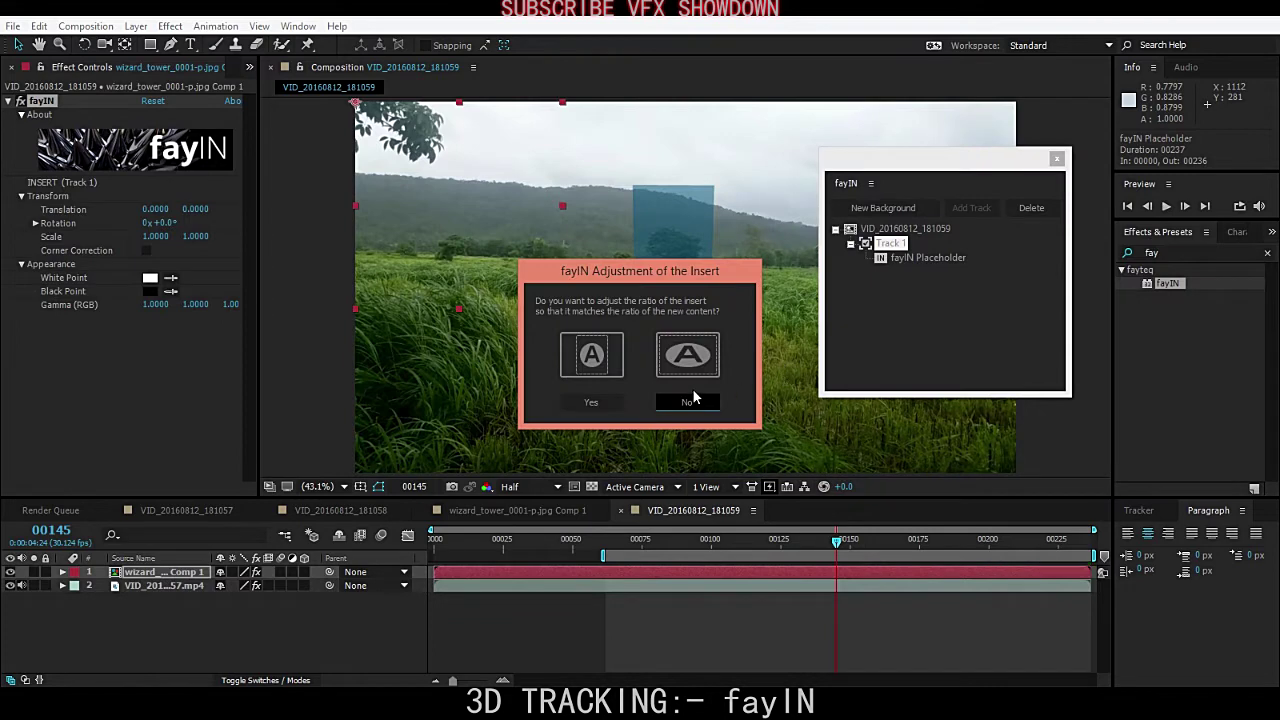
left_click(591, 403)
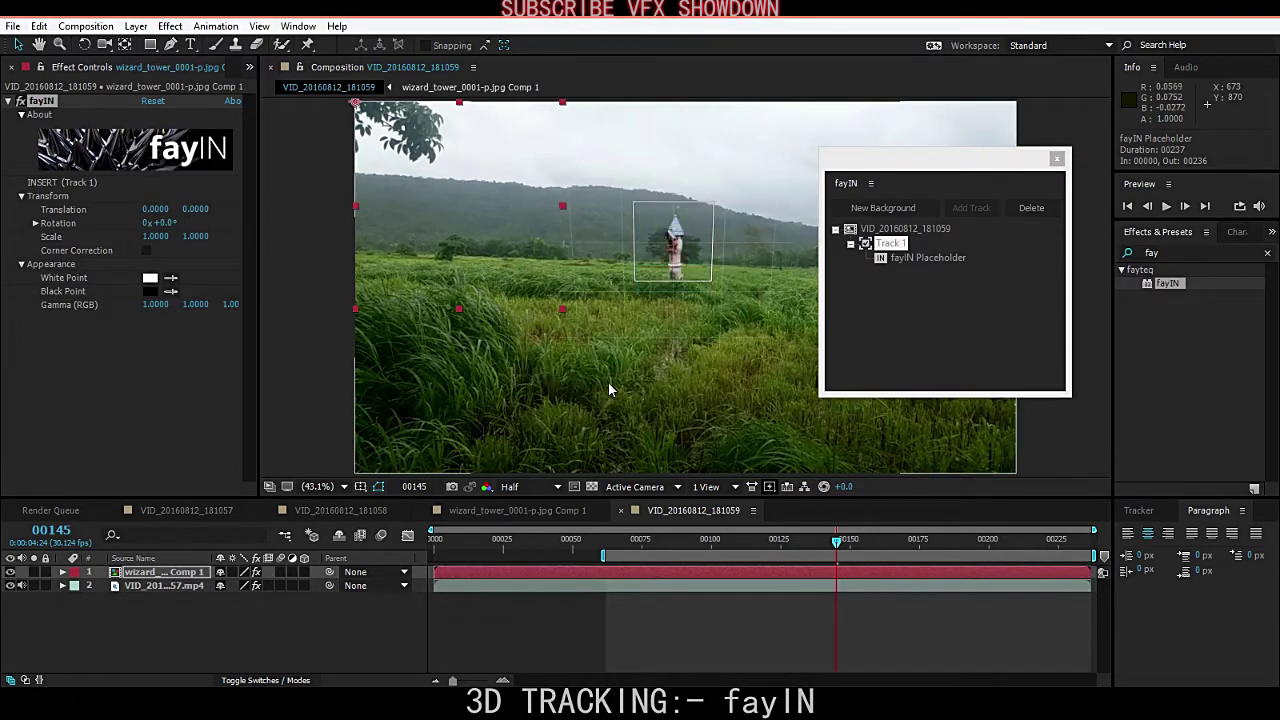
- Move the fayIN window aside and size the tower insert to a scale of about 0.159 by 0.204, its base at the grass line before the tree
left_click_drag(1027, 165, 1253, 187)
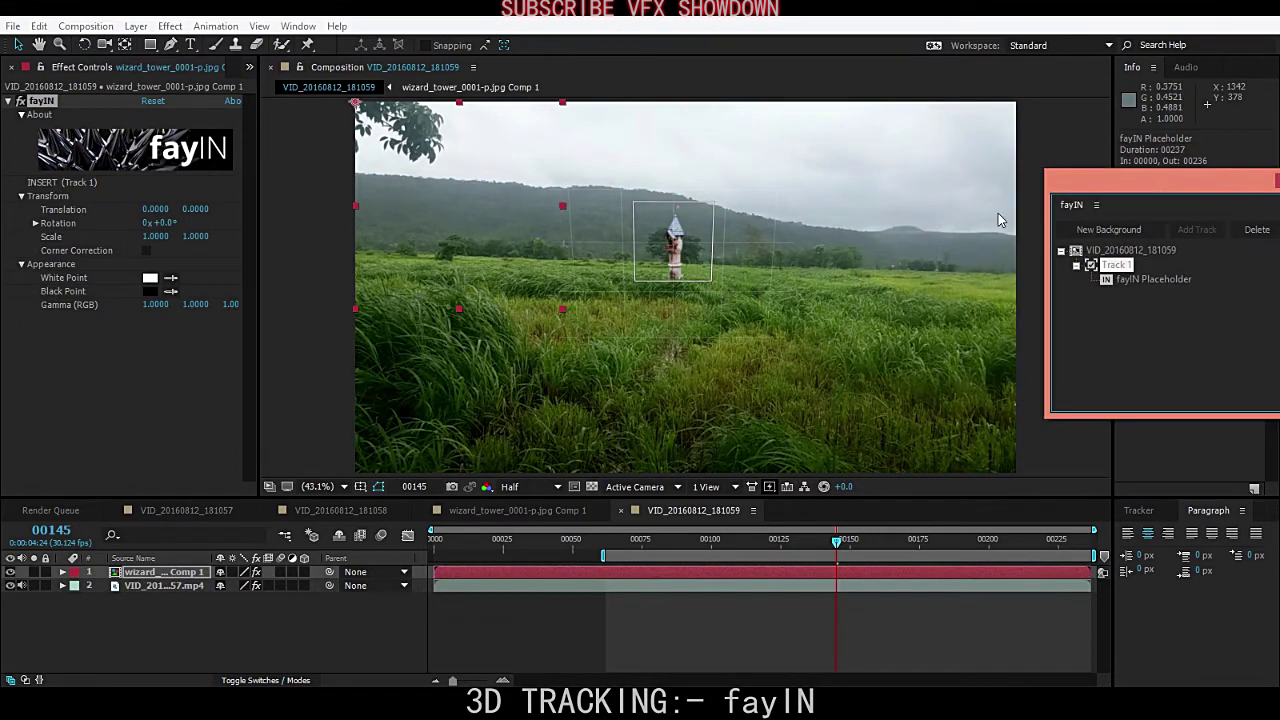
scroll(697, 261, "up", 2)
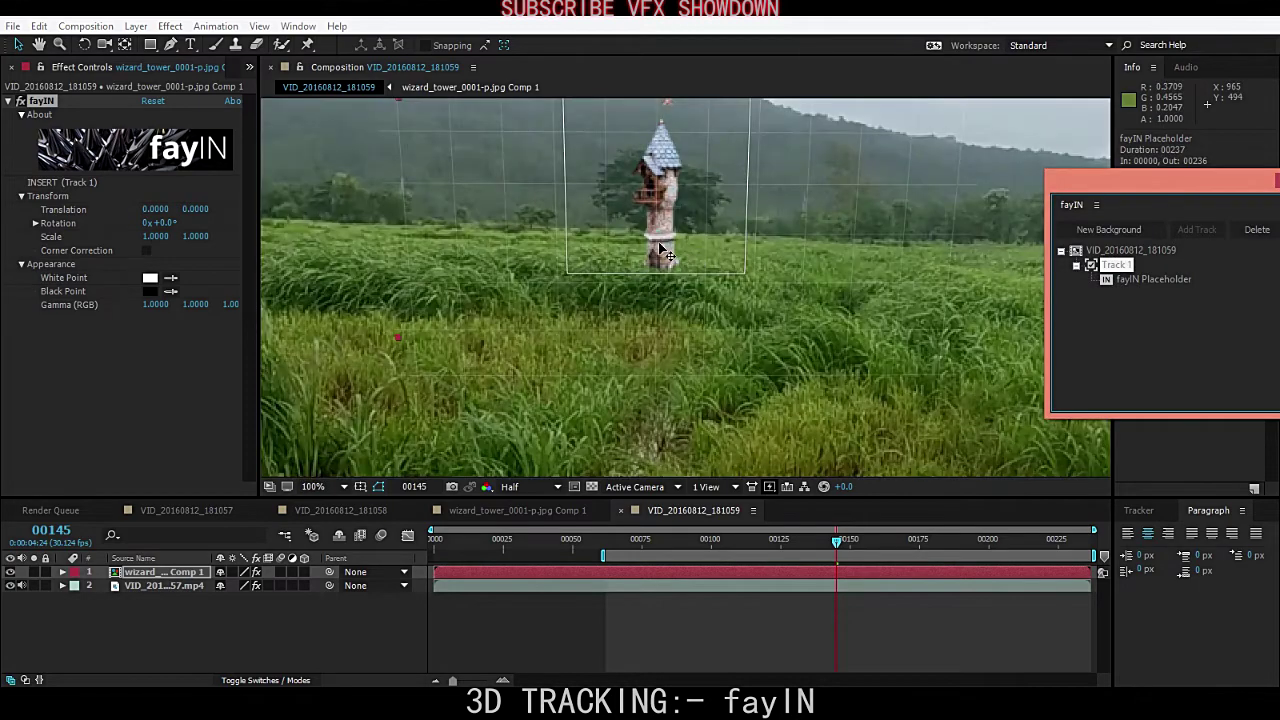
scroll(664, 262, "up", 1)
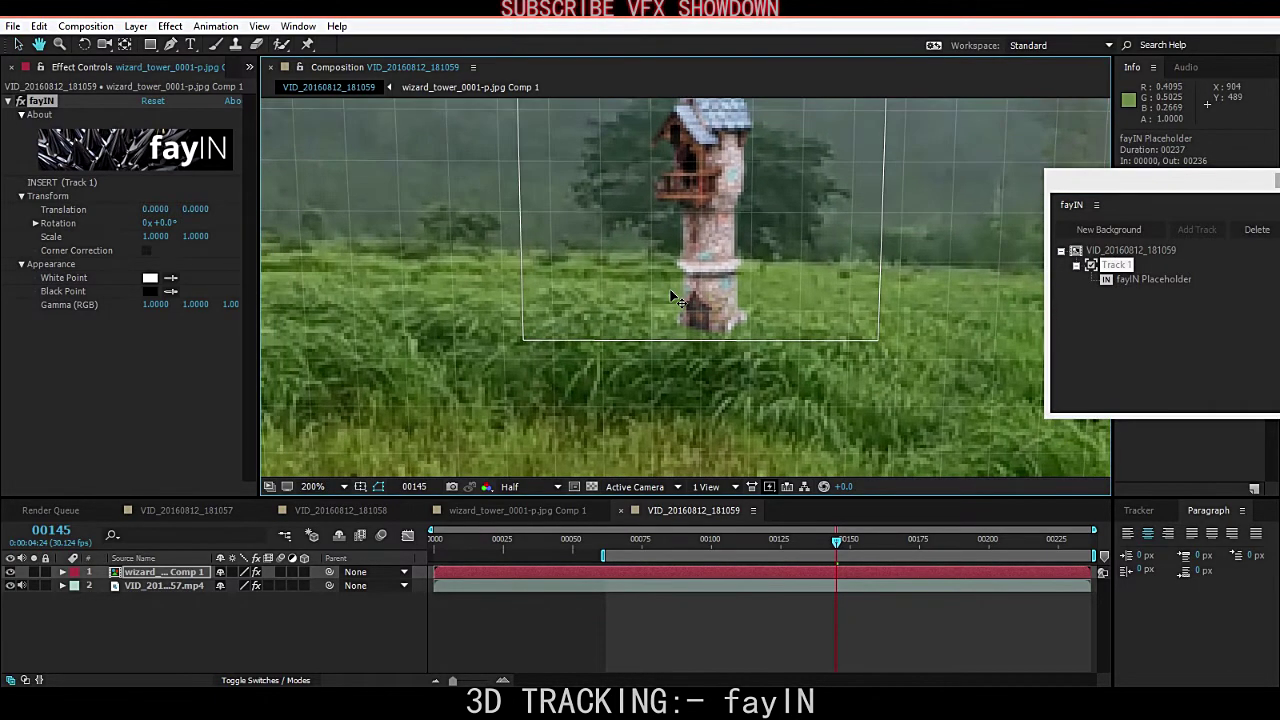
scroll(672, 297, "down", 1)
left_click_drag(720, 292, 740, 328)
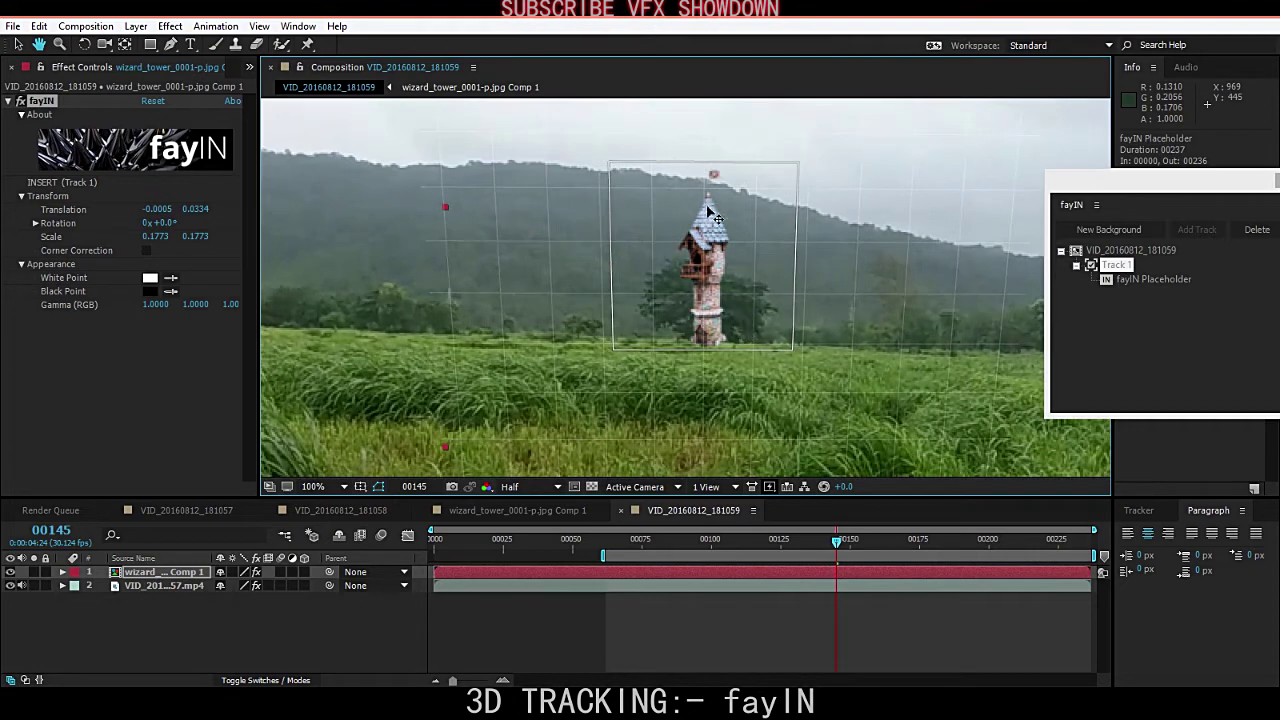
left_click_drag(705, 162, 713, 133)
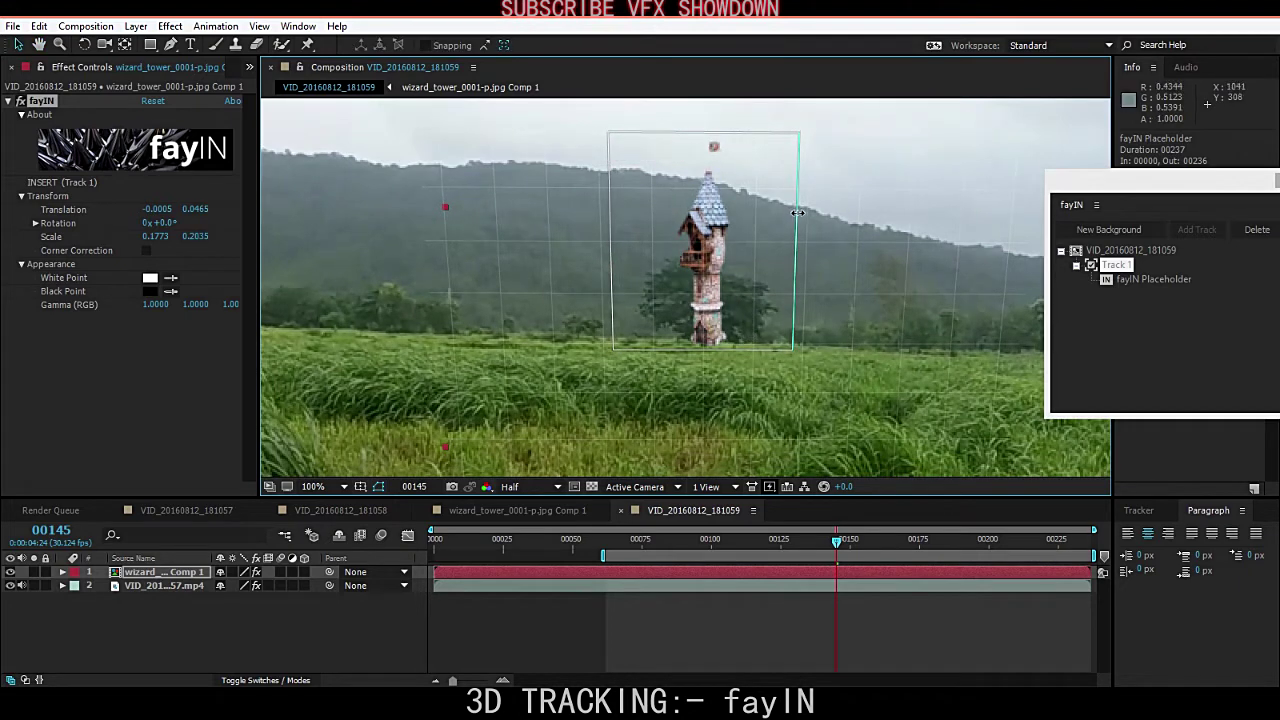
left_click_drag(798, 212, 788, 214)
left_click_drag(614, 263, 621, 265)
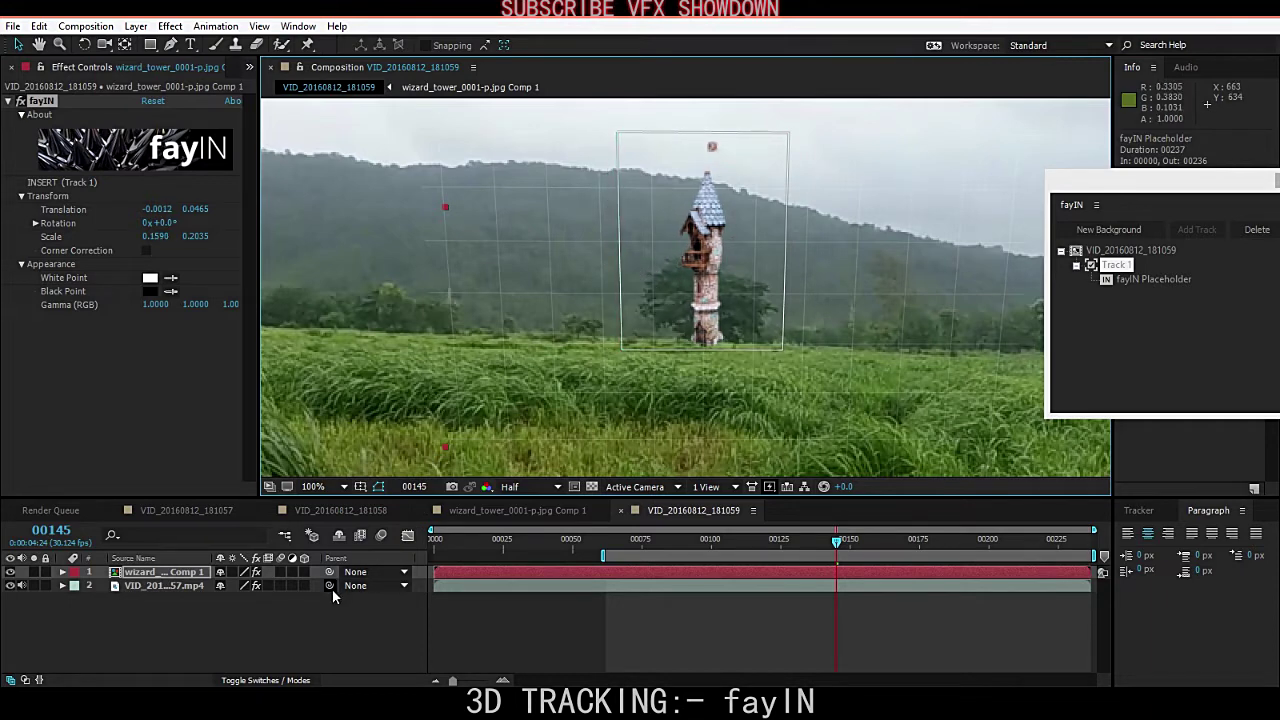
- Set the composition resolution to Full and display the base plane's grid from the video layer's fayIN effect
left_click(528, 487)
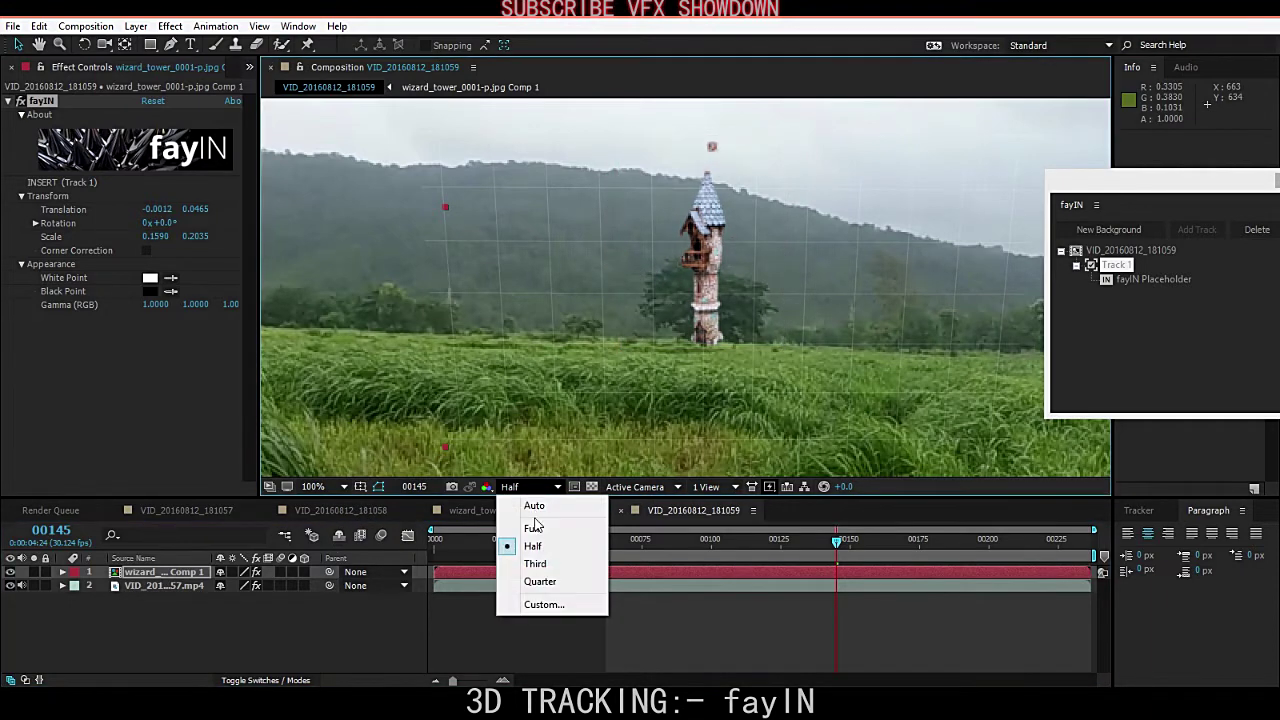
left_click(533, 519)
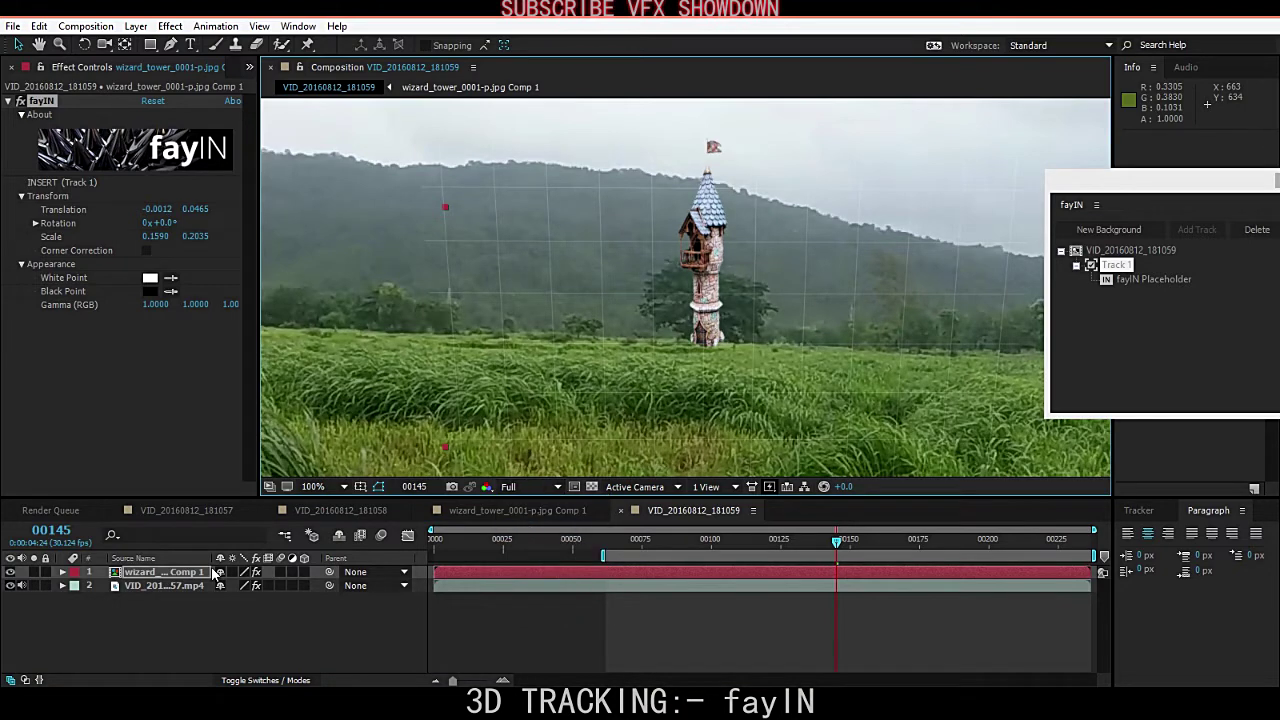
left_click(192, 585)
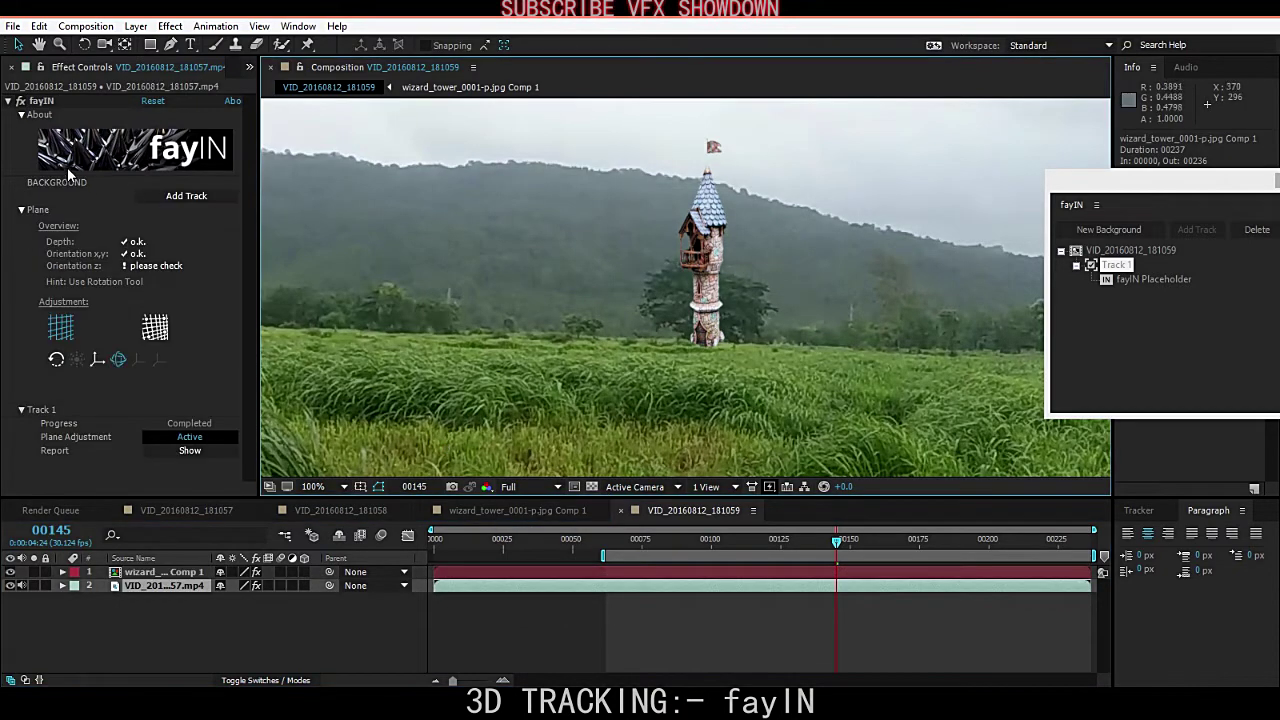
left_click(40, 102)
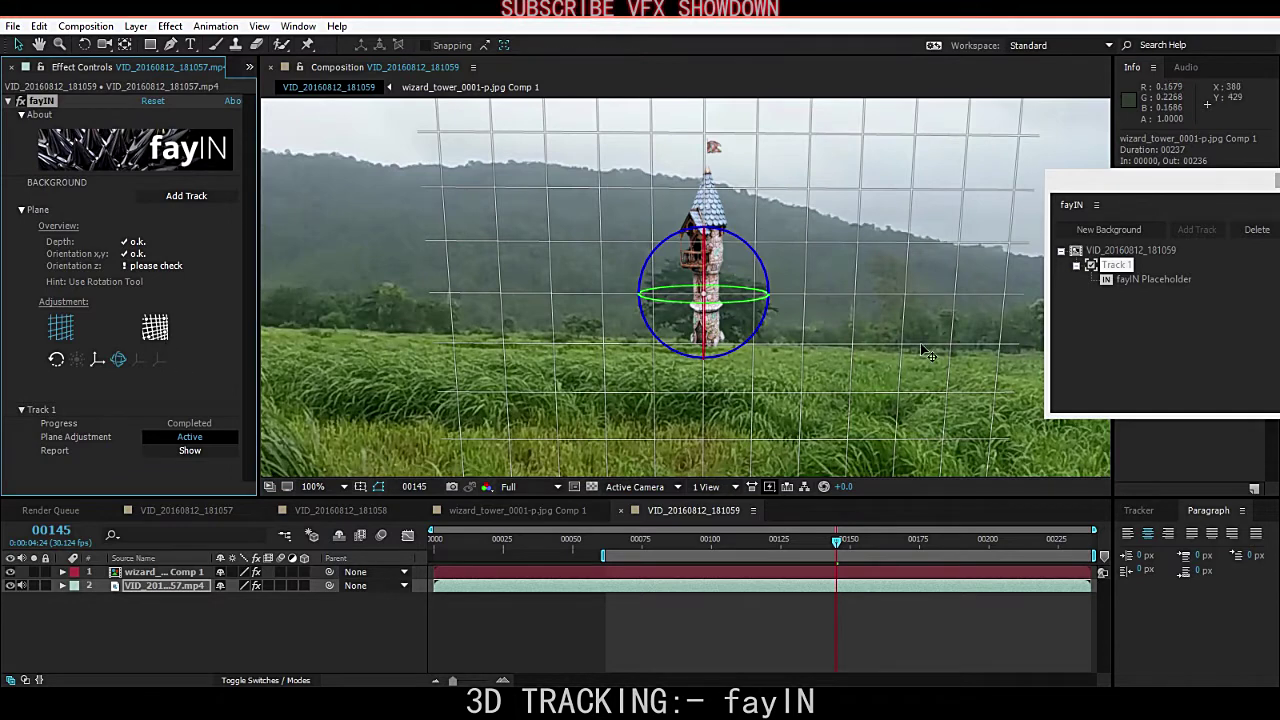
- Select the fayIN Placeholder insert, shrink the tower to a scale of about 0.104 by 0.138 and center it over the tree
left_click(1148, 281)
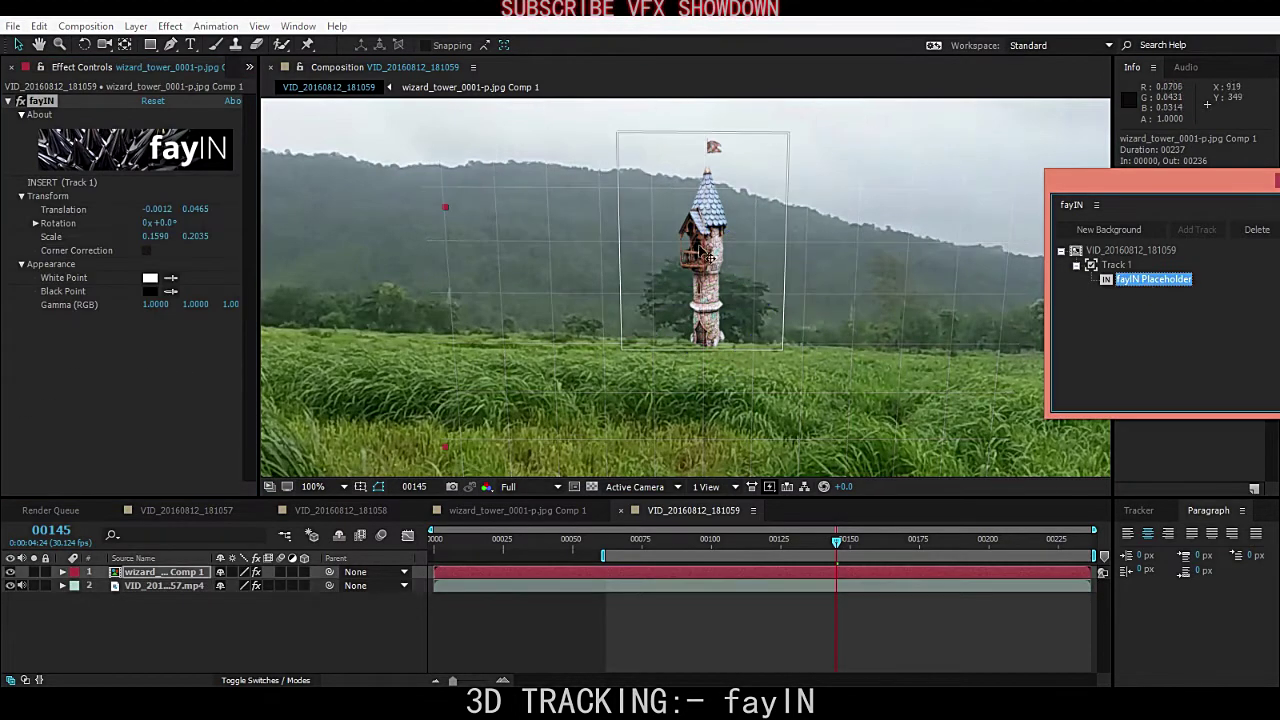
left_click(611, 143)
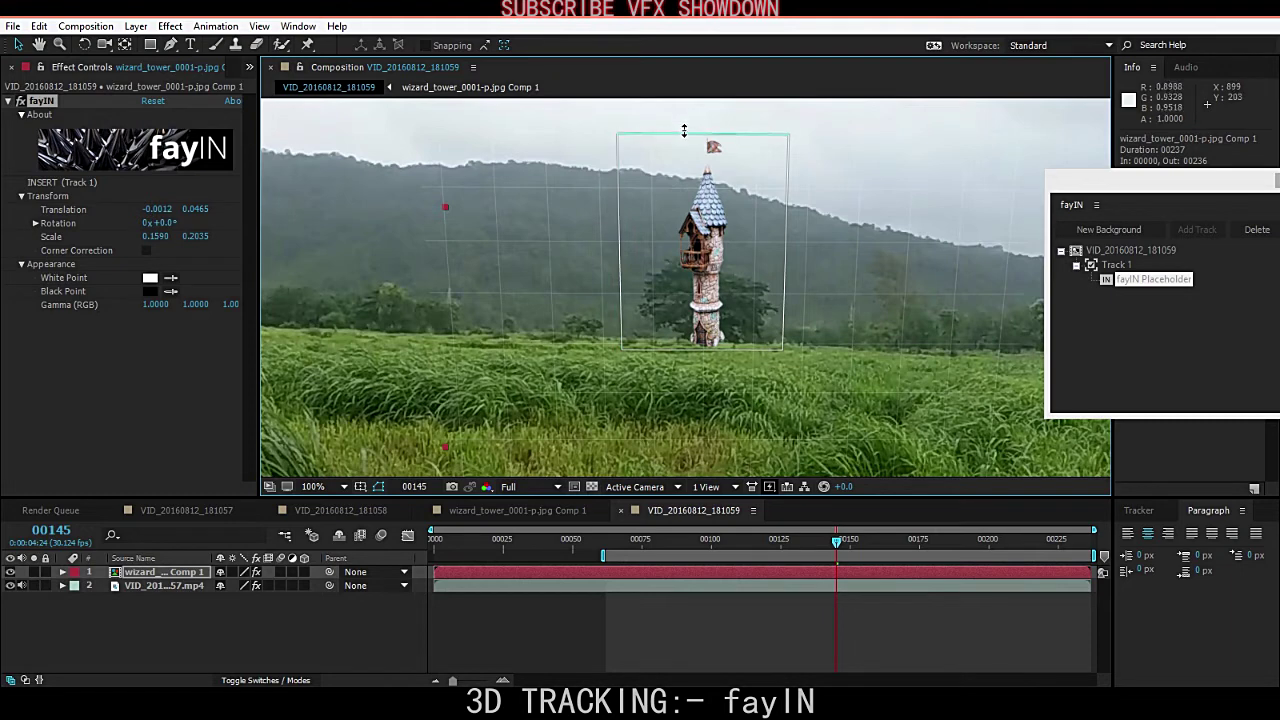
left_click_drag(684, 131, 700, 127)
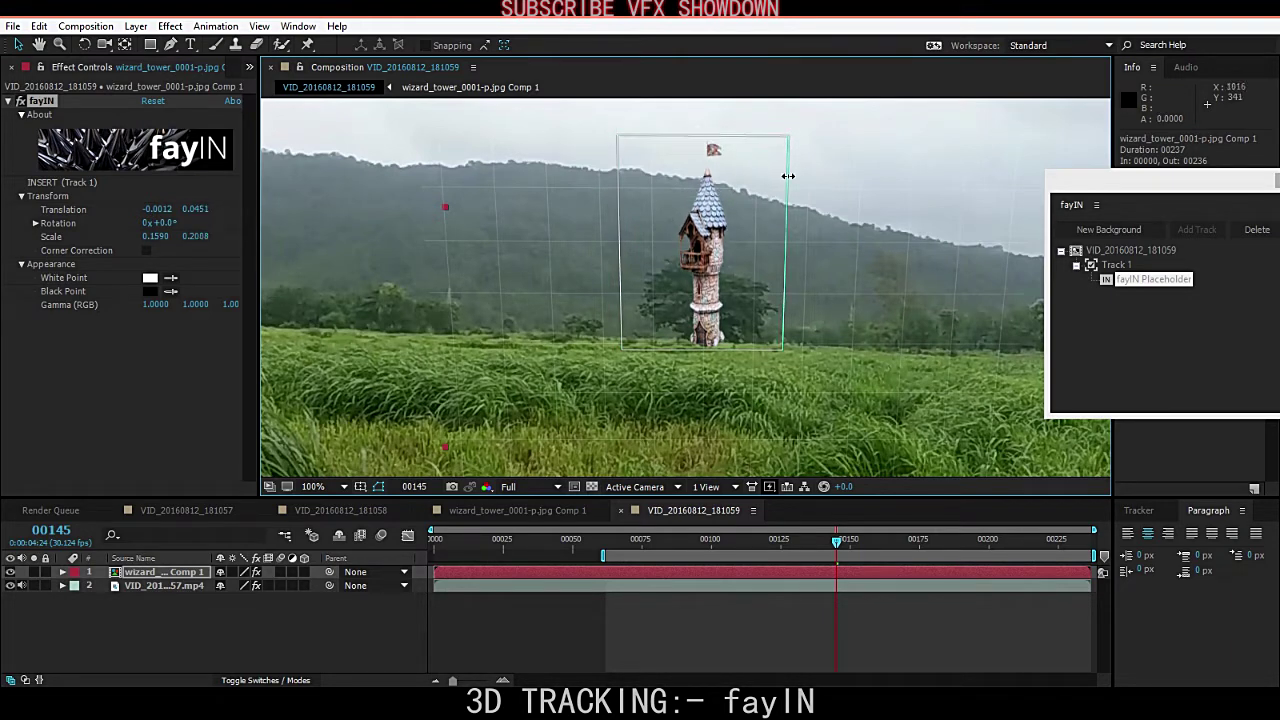
left_click_drag(790, 138, 728, 214)
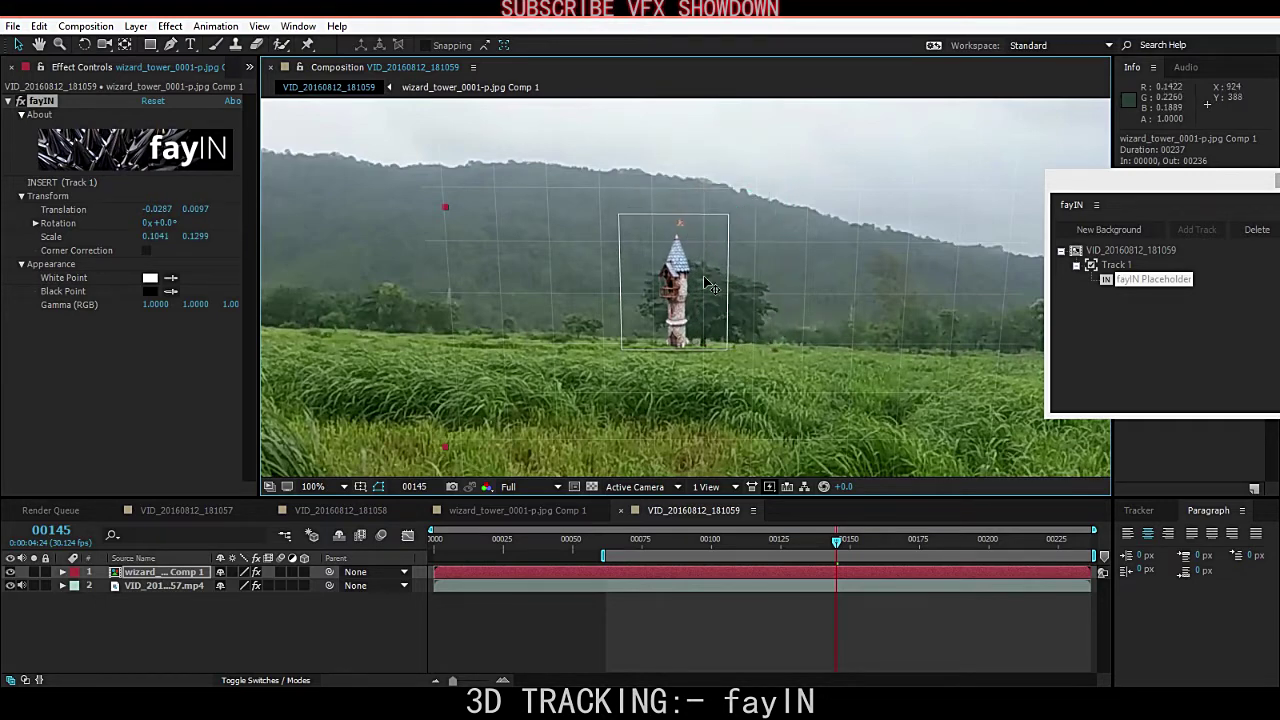
left_click_drag(705, 285, 736, 285)
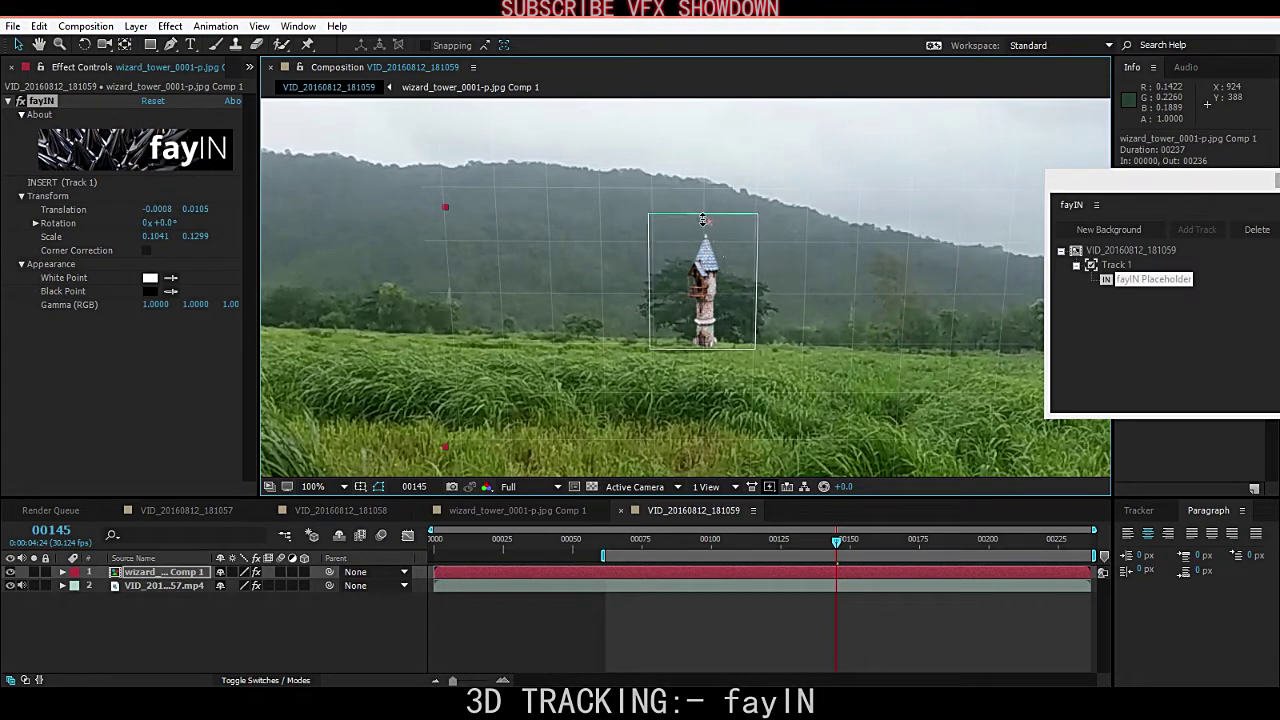
left_click_drag(705, 206, 707, 203)
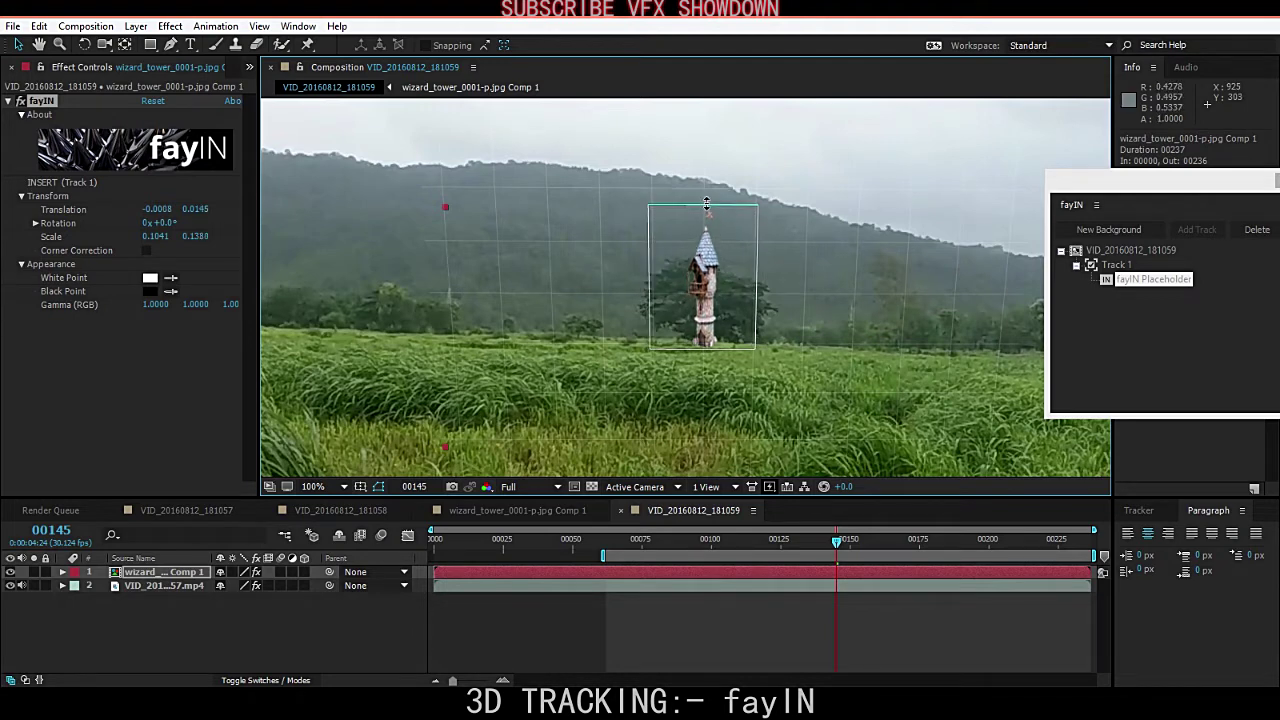
- Deselect the insert, fit the whole frame in view and preview the tracked tower from frame 62, stopping at frame 83
left_click(180, 607)
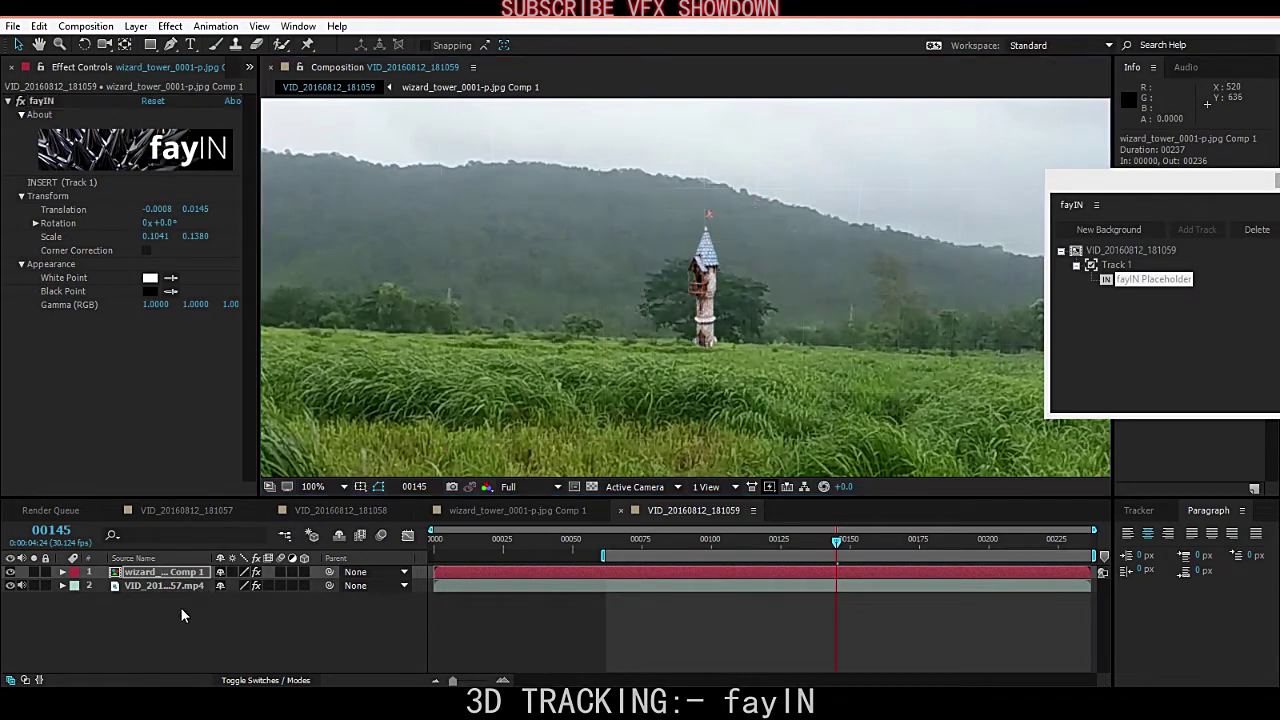
left_click(340, 486)
left_click(357, 211)
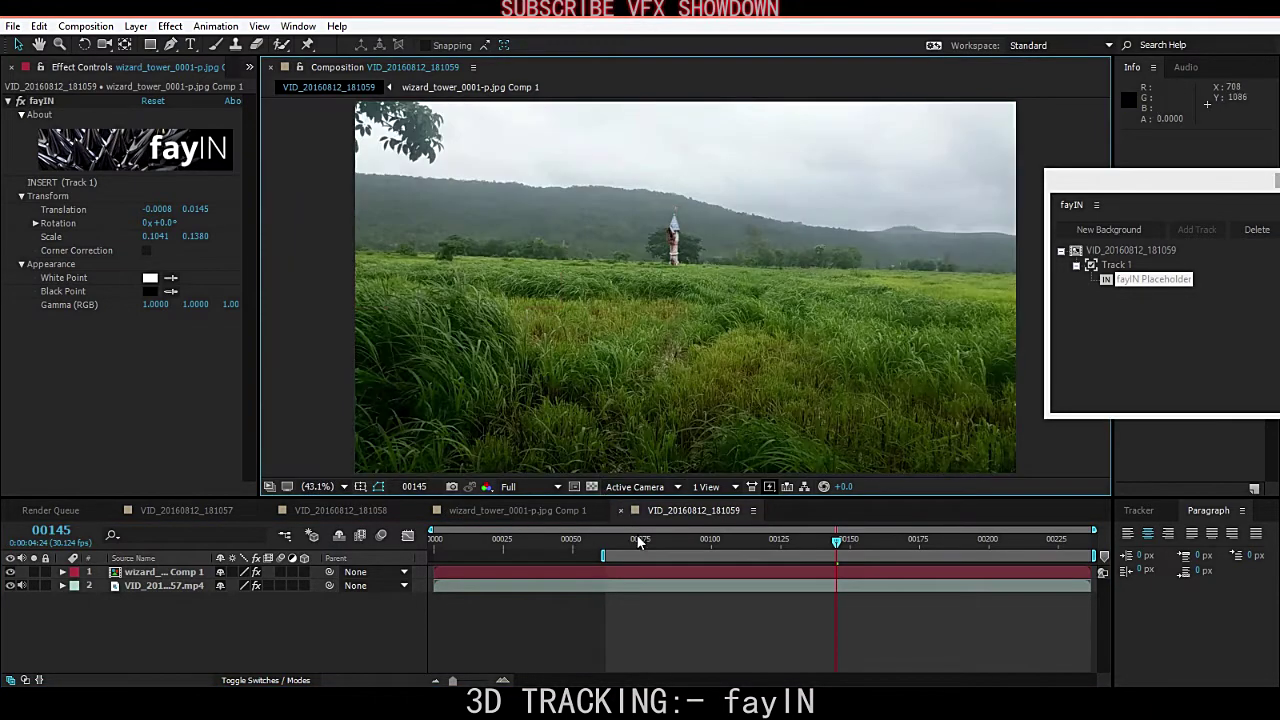
left_click_drag(638, 541, 602, 561)
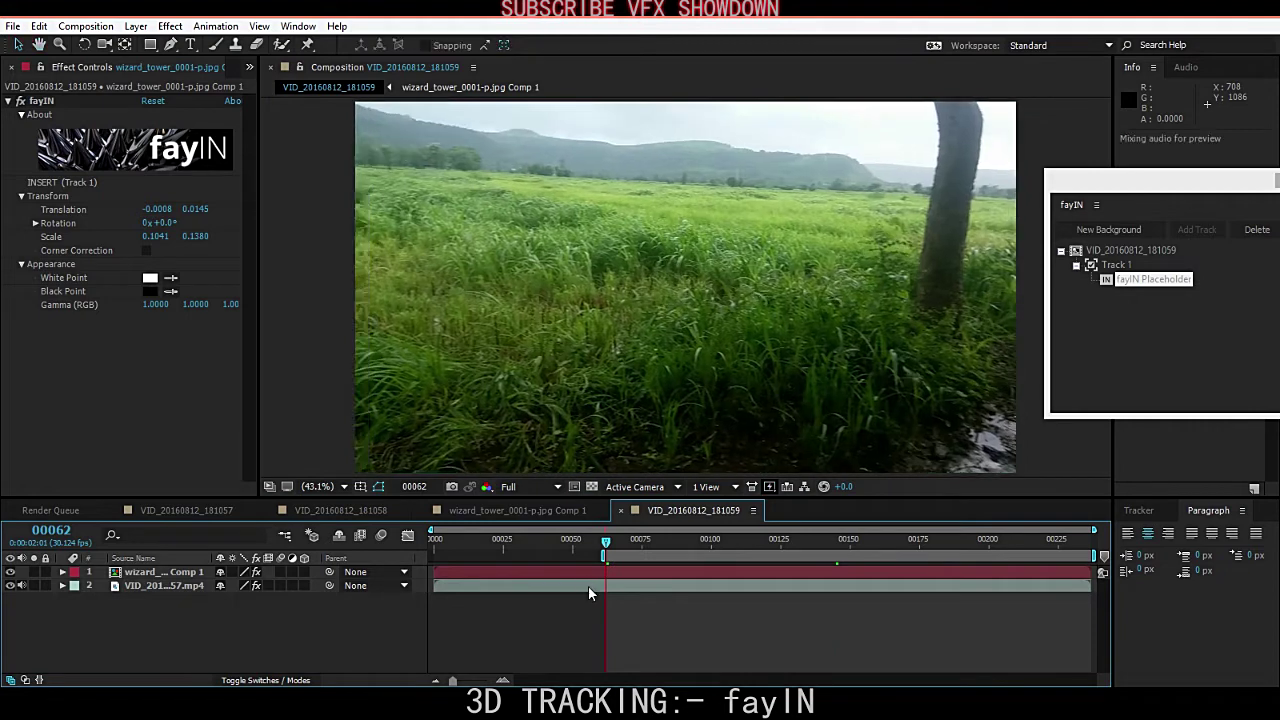
key("space")
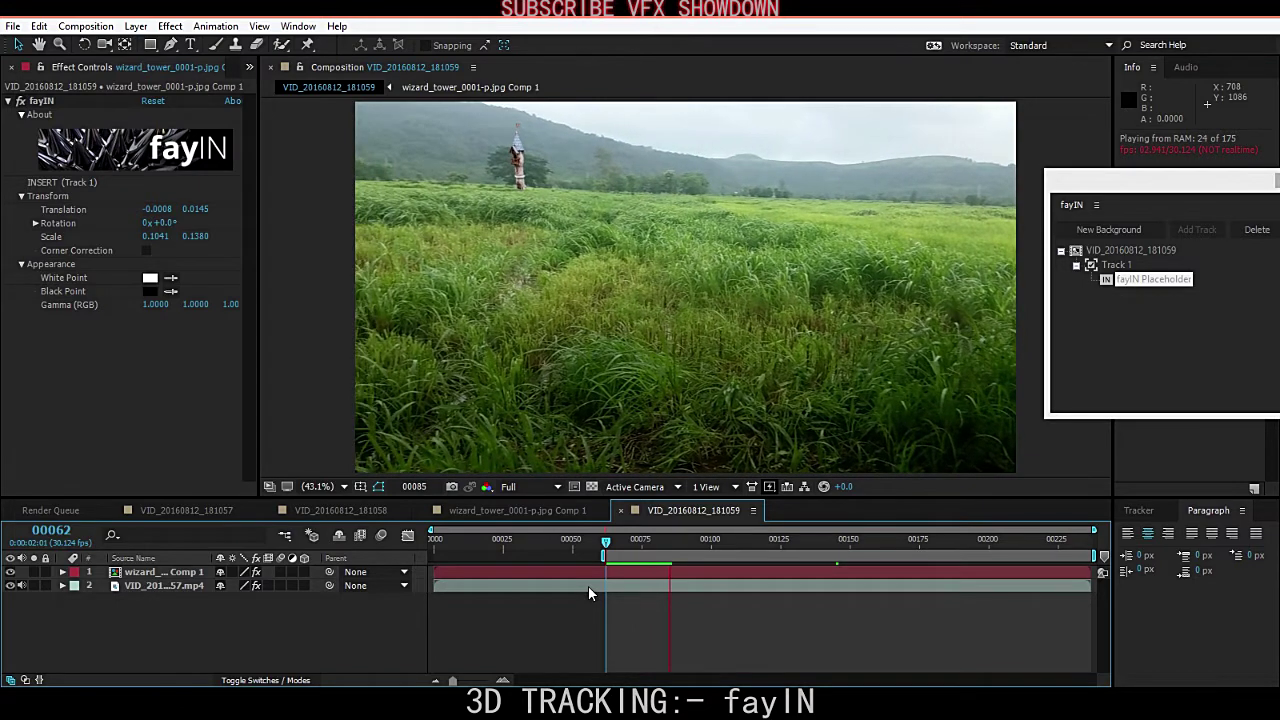
left_click(664, 543)
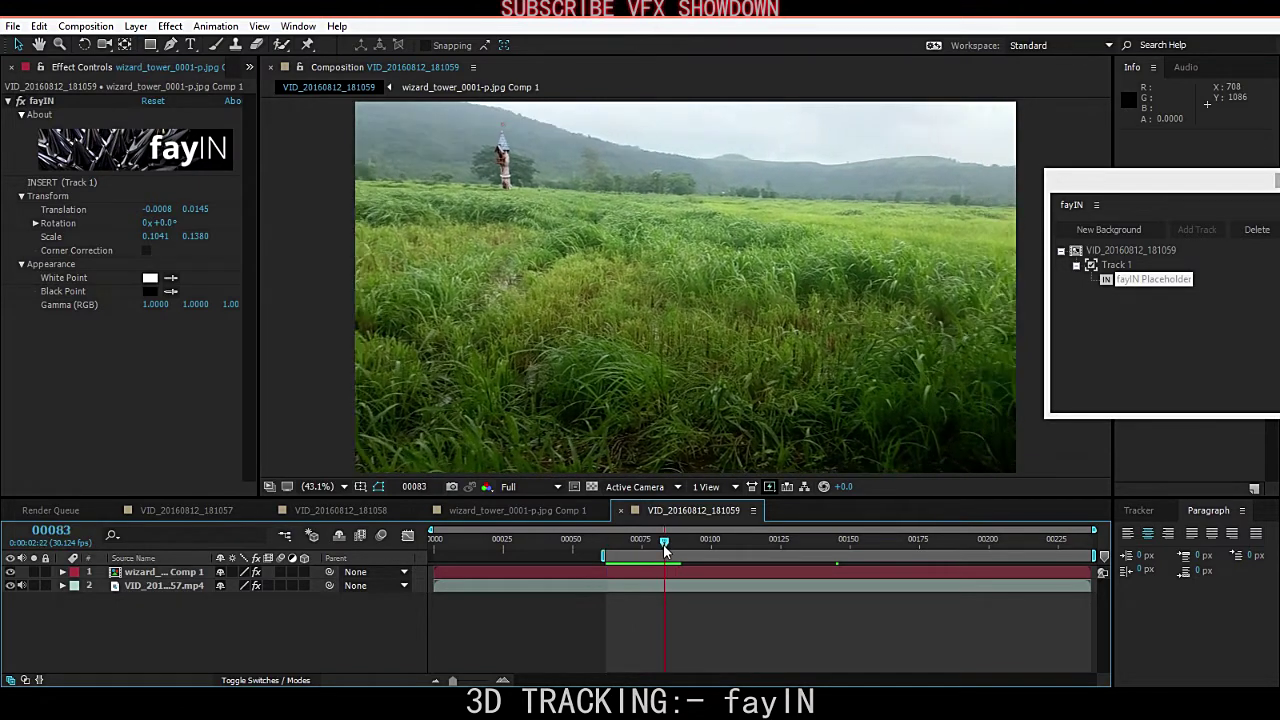
- Lower the composition resolution to Half and preview the tower's tracking again from frame 62
left_click(540, 486)
left_click(525, 546)
left_click_drag(647, 548, 607, 554)
key("space")
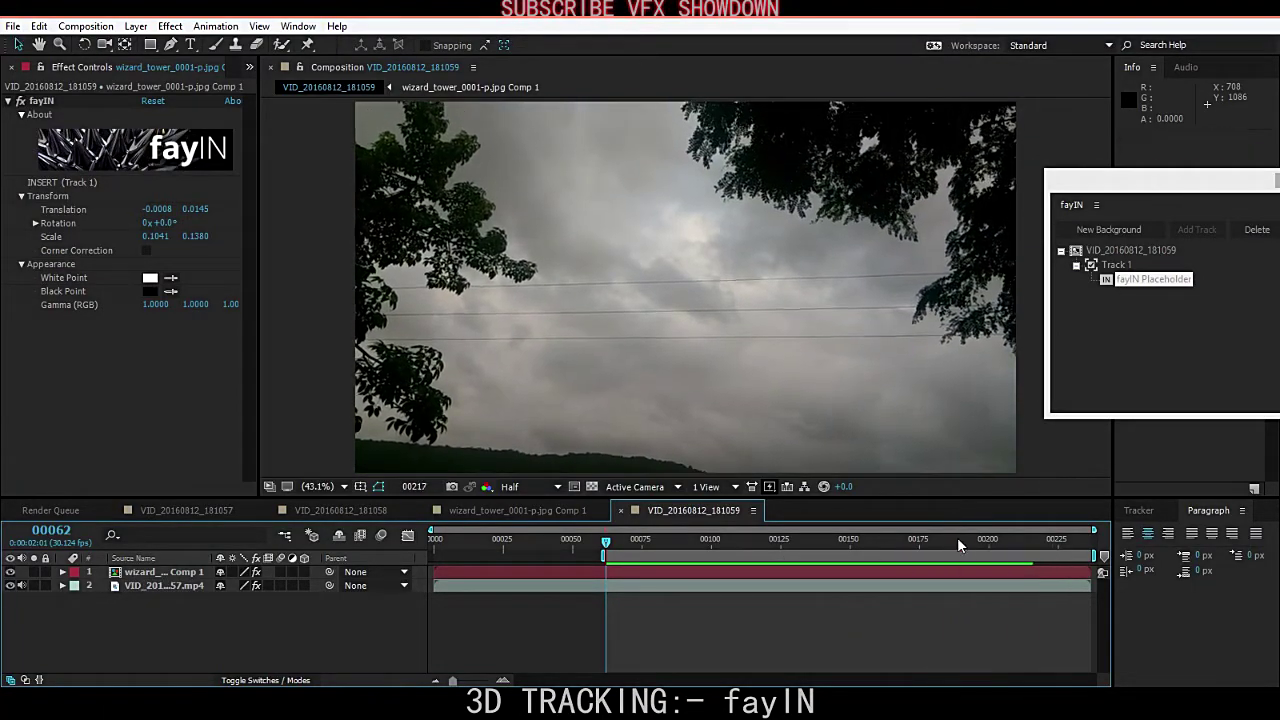
- Go to frame 121, set the composition resolution to Full and close the floating fayIN window
left_click_drag(880, 541, 771, 551)
left_click(512, 486)
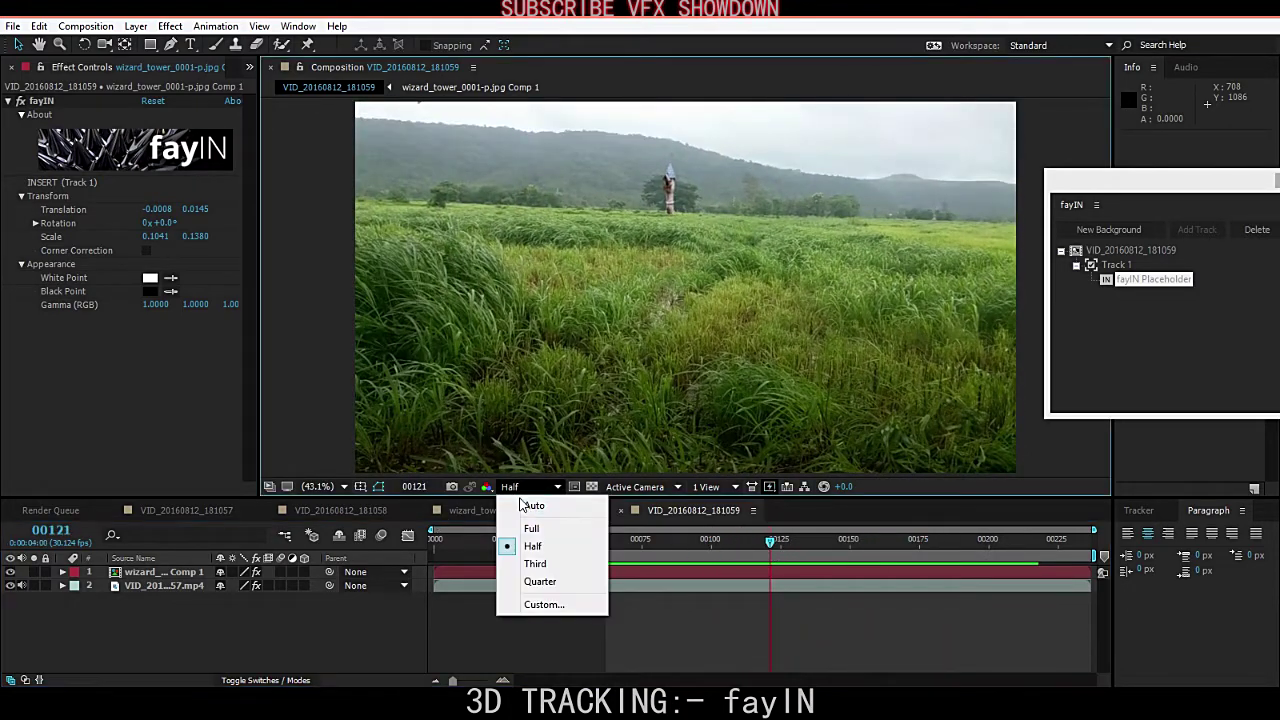
left_click(528, 523)
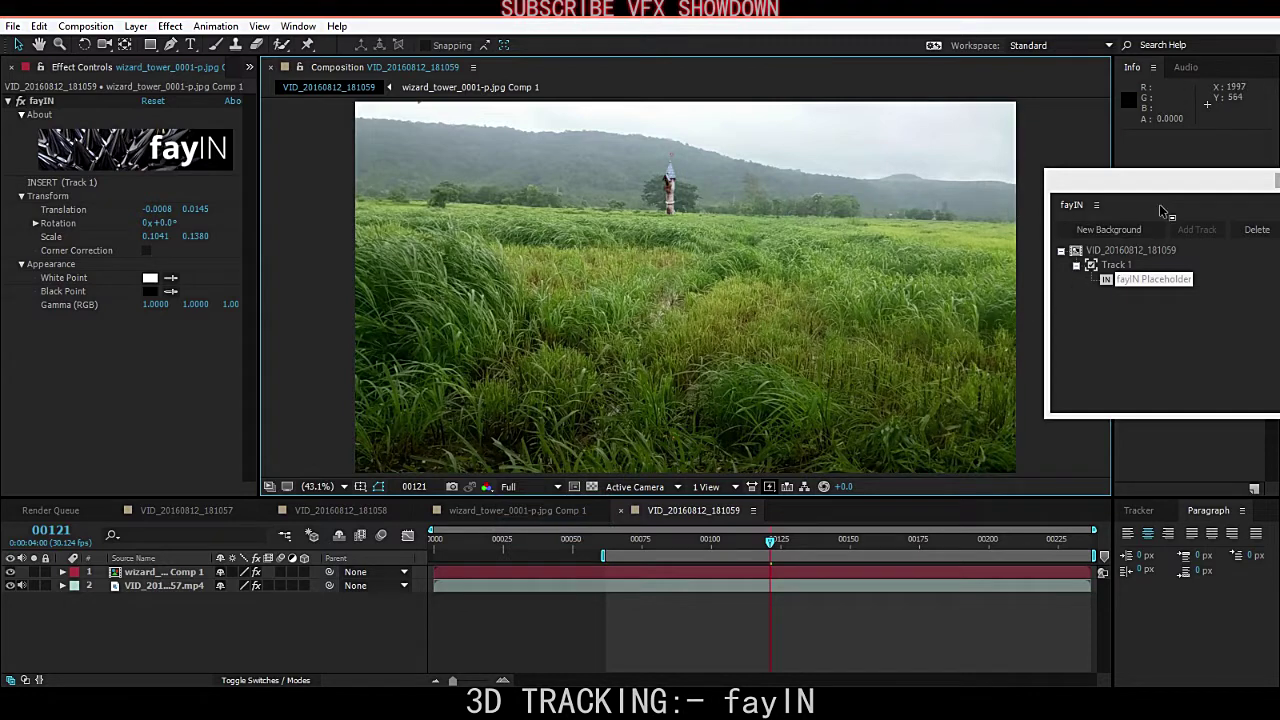
left_click_drag(1268, 181, 1117, 186)
left_click(1132, 187)
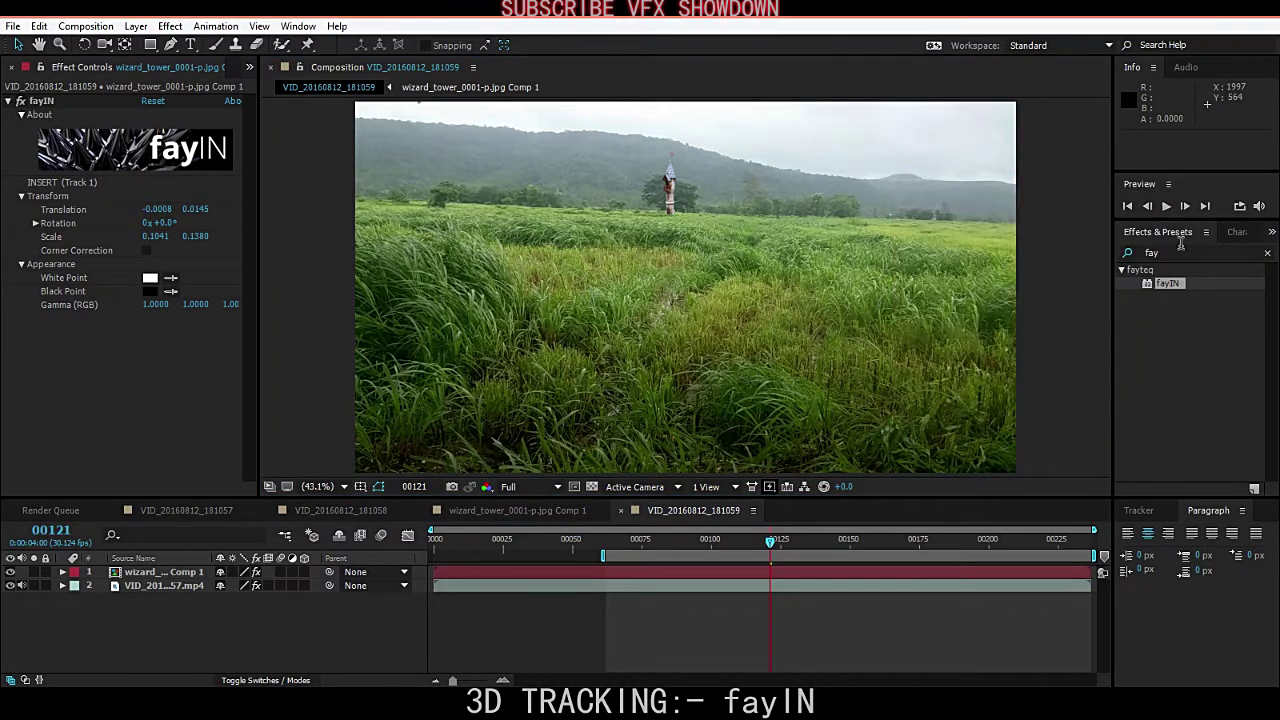
- Search the effects for "curve" and apply the Curves color correction effect to the wizard tower comp layer
left_click(1143, 253)
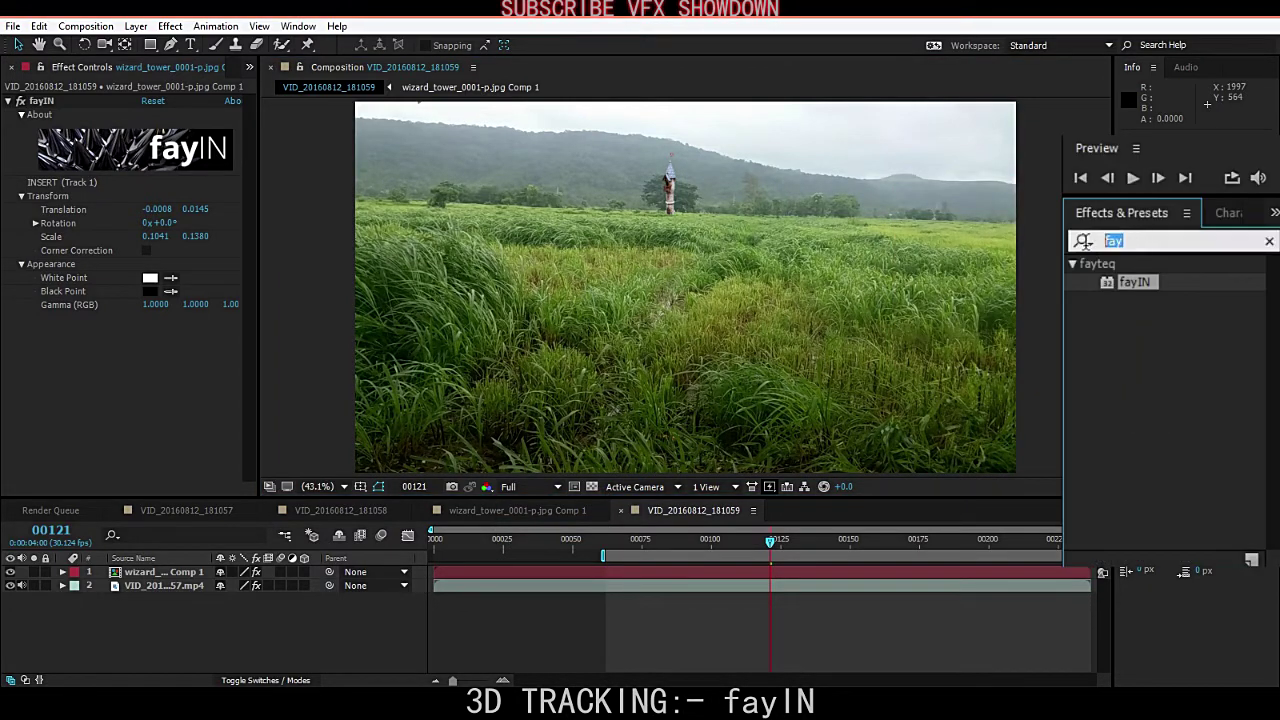
type("curve")
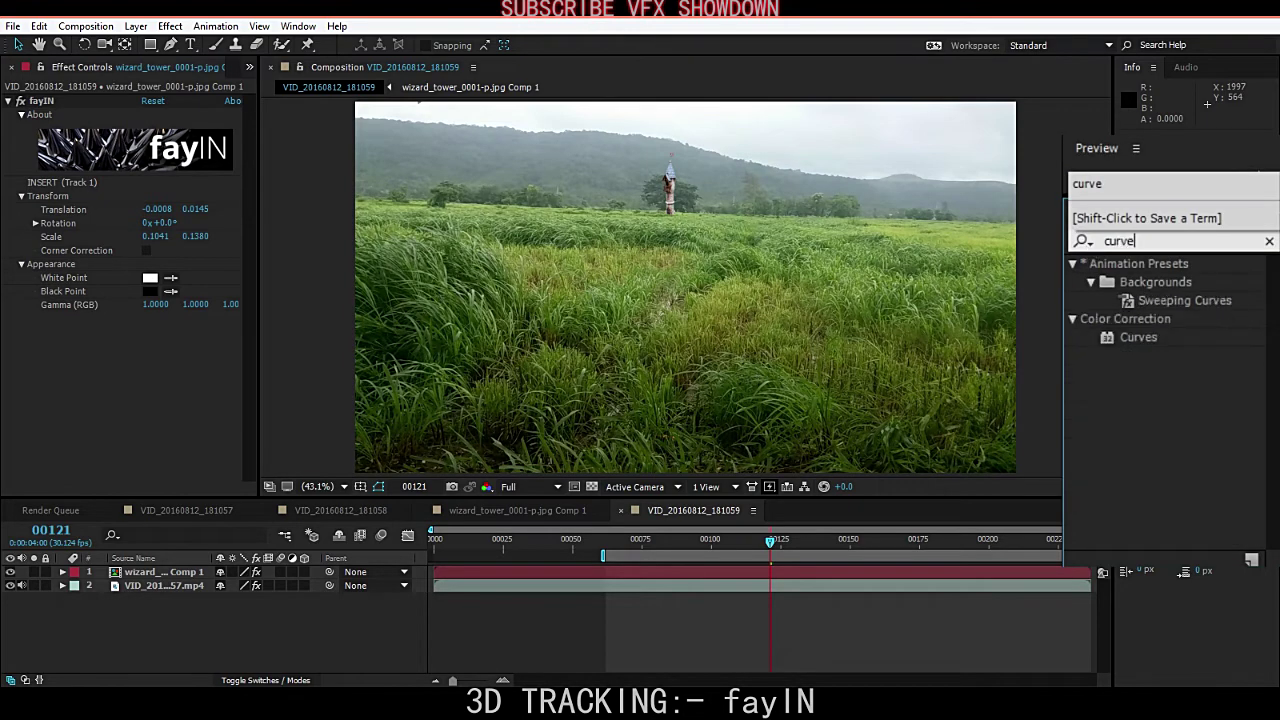
left_click_drag(1127, 343, 186, 578)
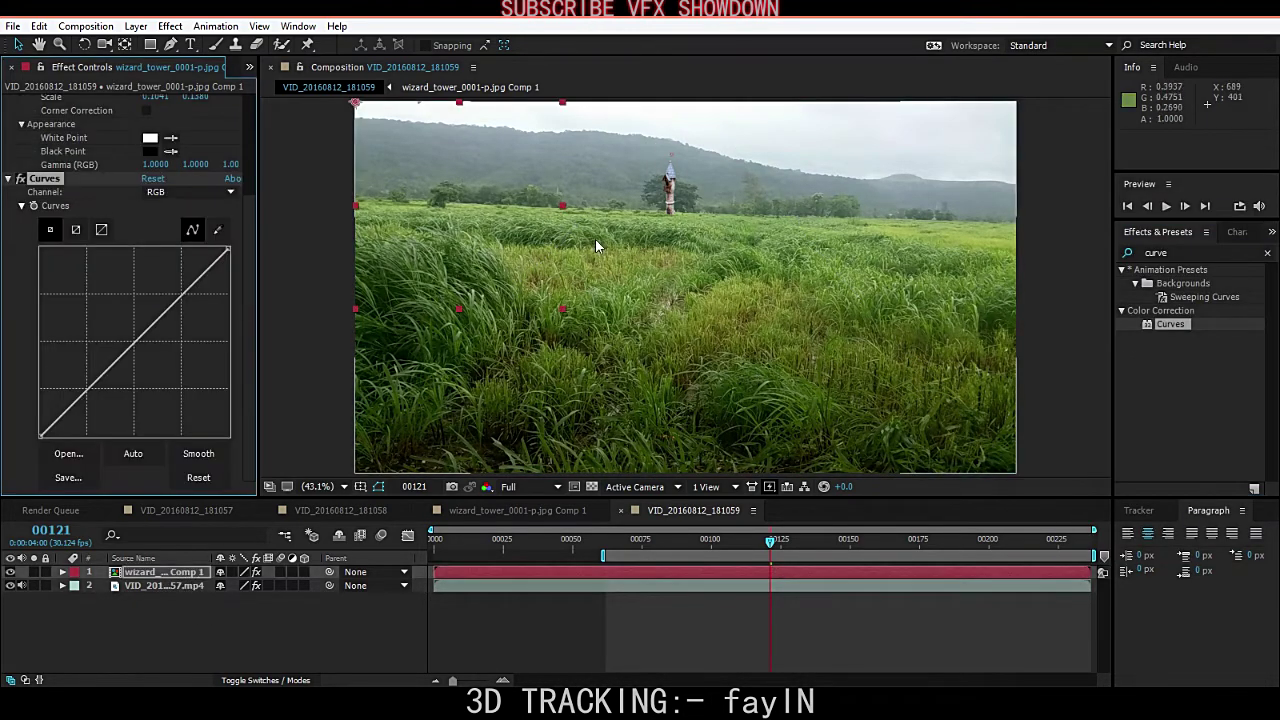
scroll(595, 238, "up", 5)
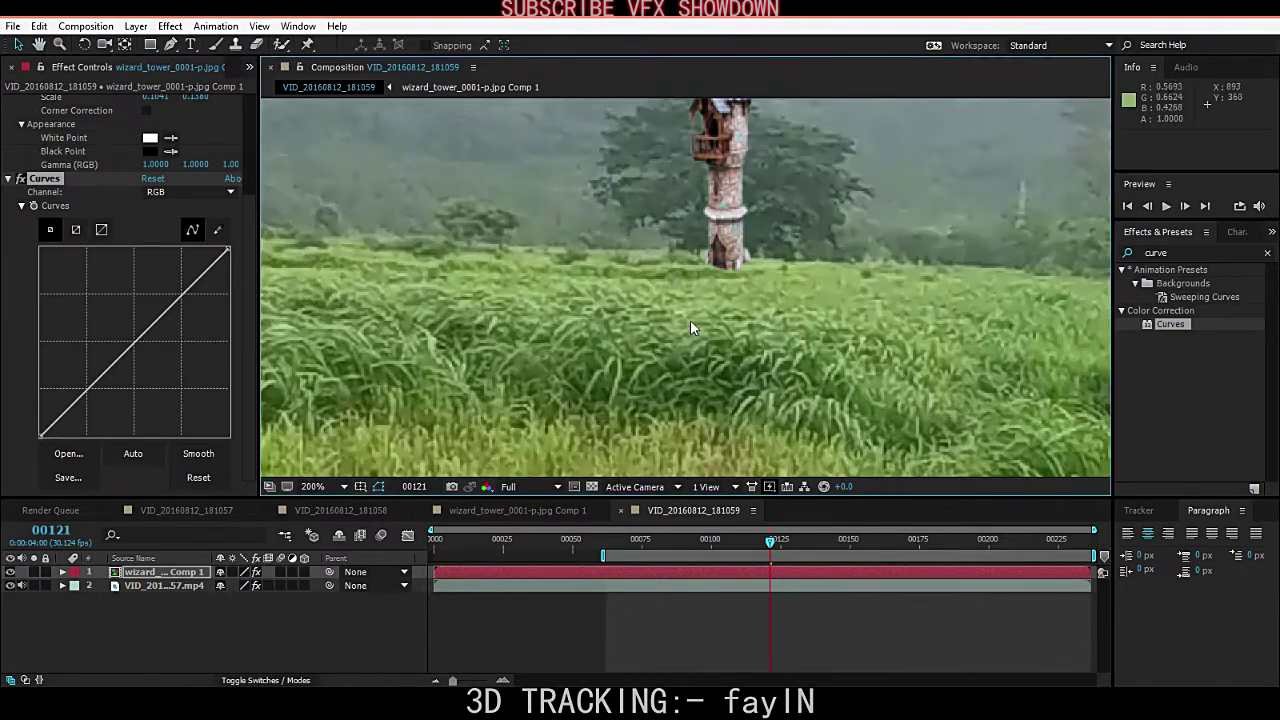
- Darken the wizard tower by lowering its RGB curve below the diagonal and lower its blue curve slightly
scroll(690, 319, "down", 3)
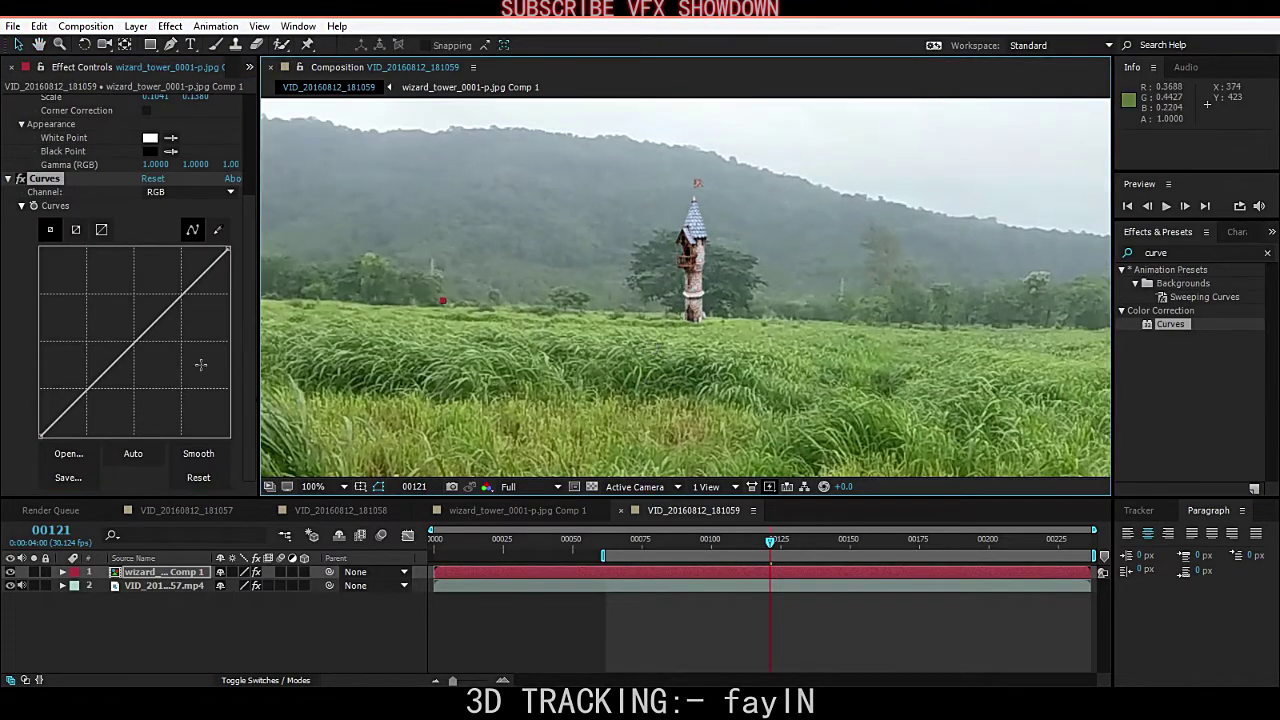
left_click_drag(137, 341, 206, 354)
left_click(190, 191)
left_click(190, 262)
left_click(290, 122)
left_click(291, 177)
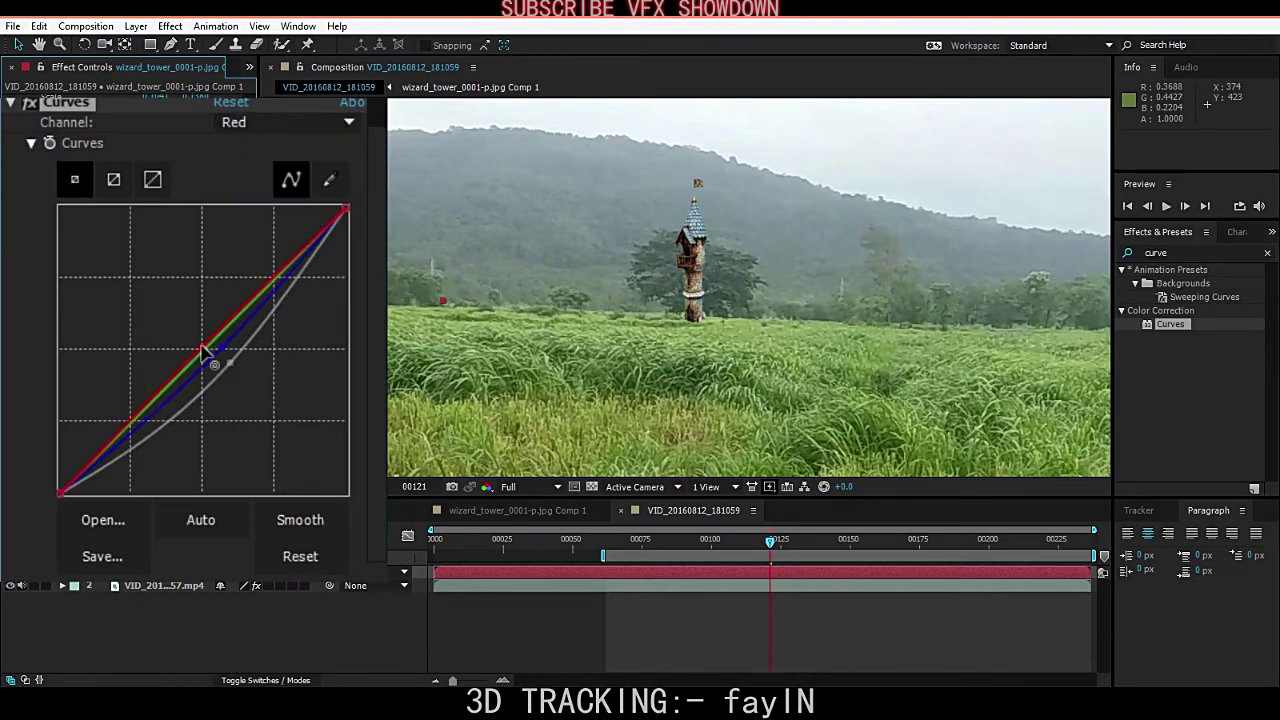
- Raise the midpoint of the tower's green curve slightly above the diagonal
left_click(290, 122)
left_click(275, 202)
left_click_drag(254, 277, 229, 363)
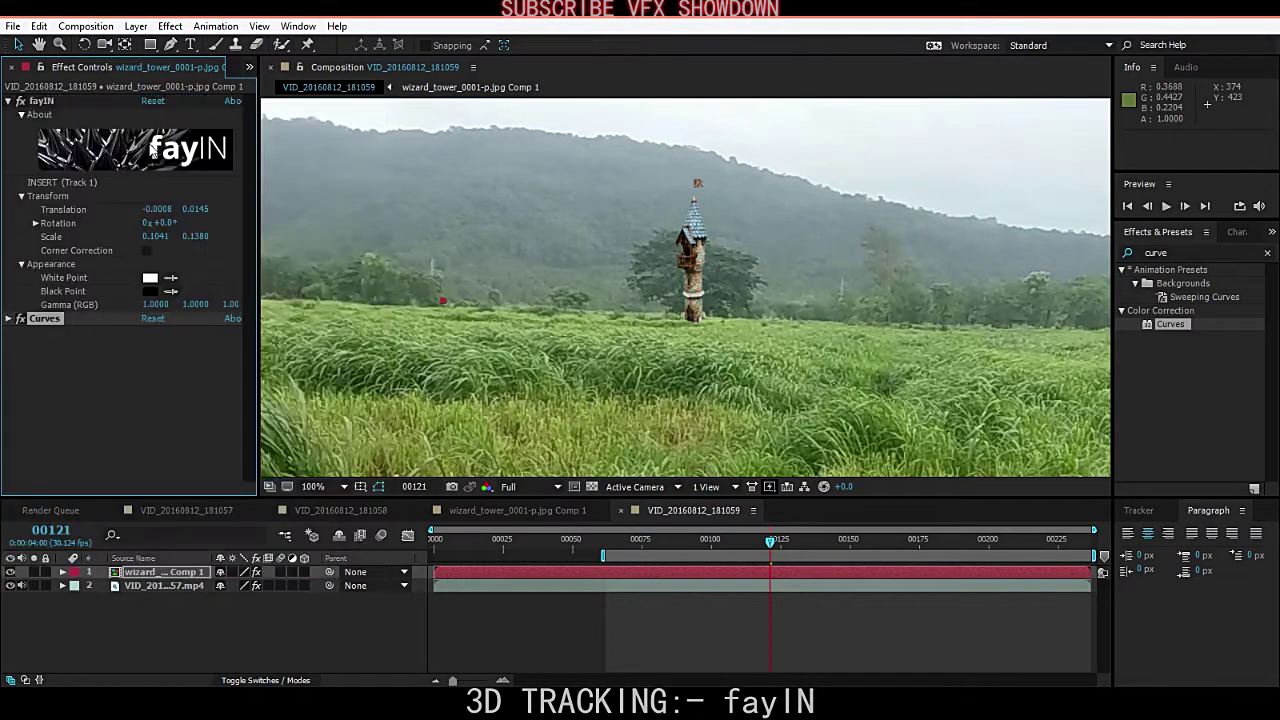
- Set the fayIN effect's Black Point on the tower layer to the dark green 27321C
left_click(780, 144)
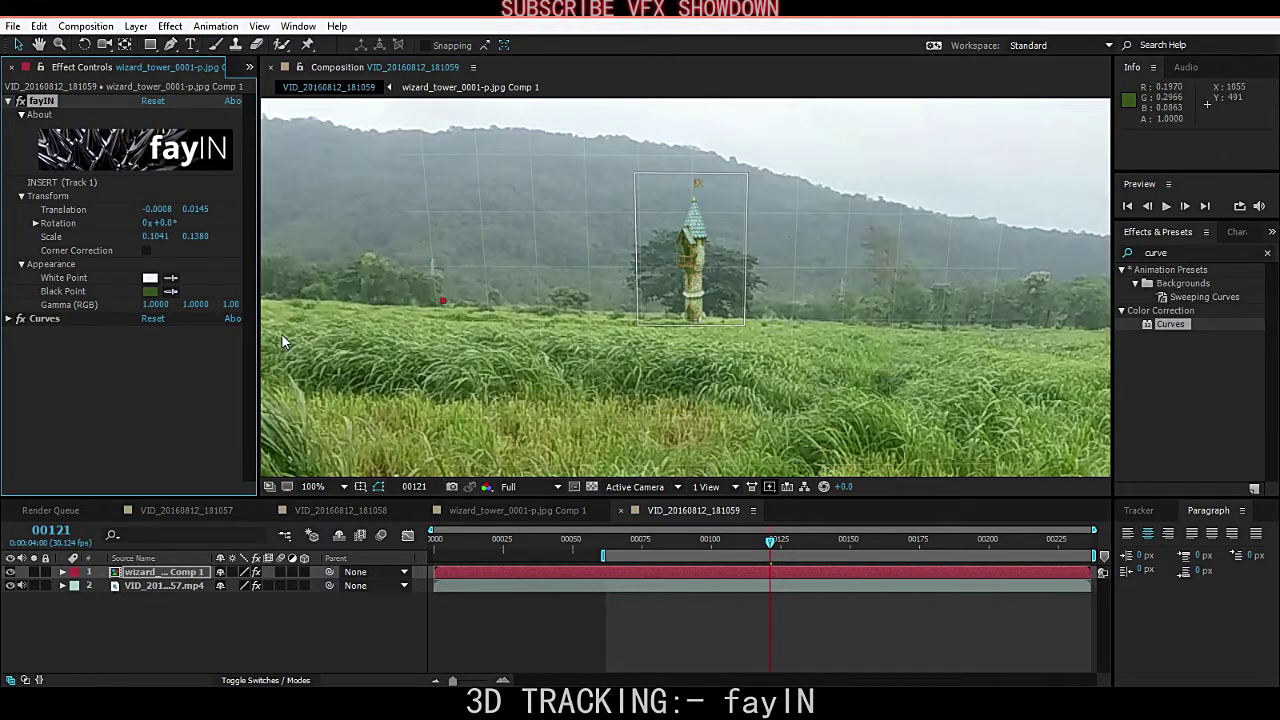
left_click(150, 292)
left_click(752, 572)
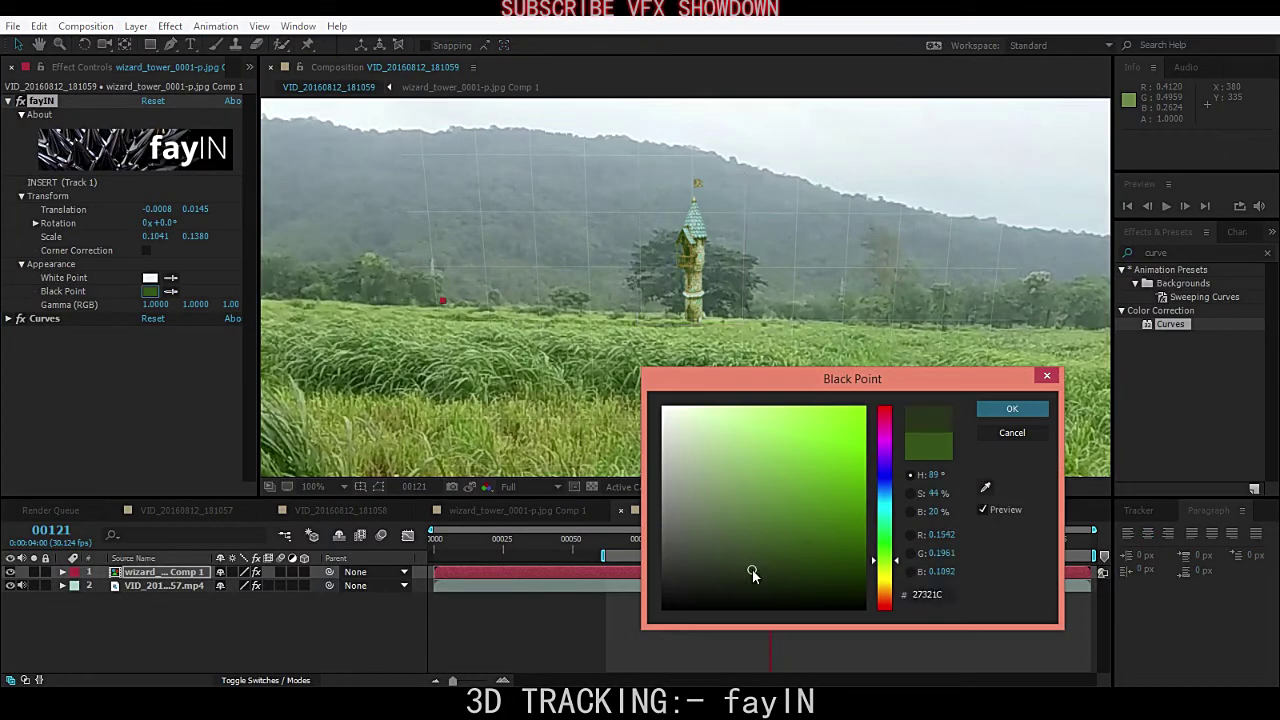
left_click(1011, 411)
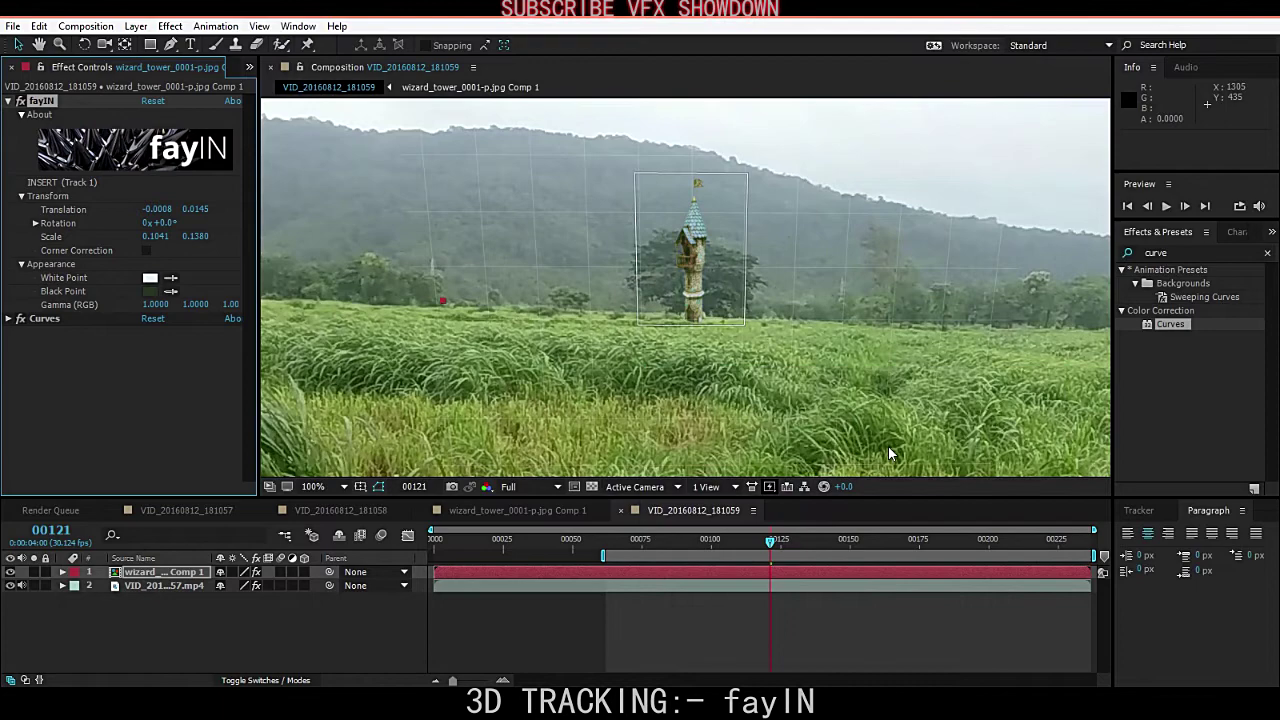
- Fit the whole frame in view and start keyframing the tower's Curves at frame 140, with the RGB channel selected
left_click(343, 487)
left_click(314, 214)
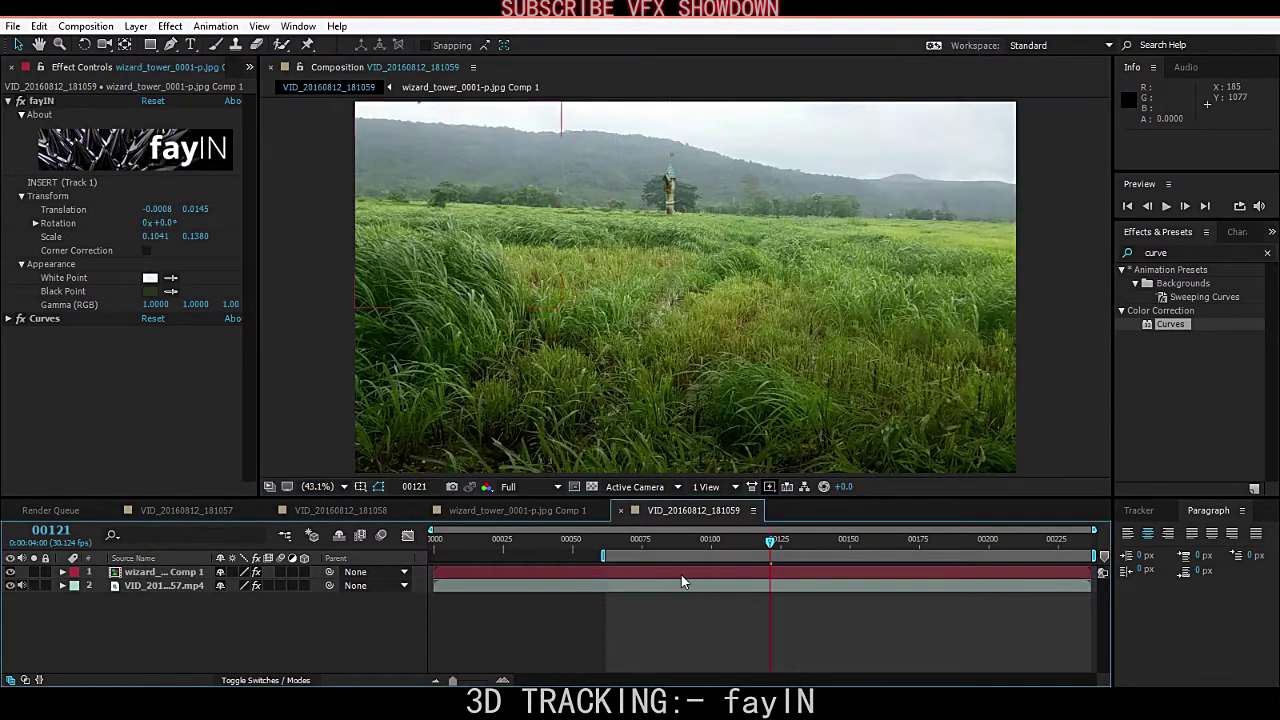
left_click_drag(781, 548, 820, 543)
left_click(47, 318)
left_click(8, 318)
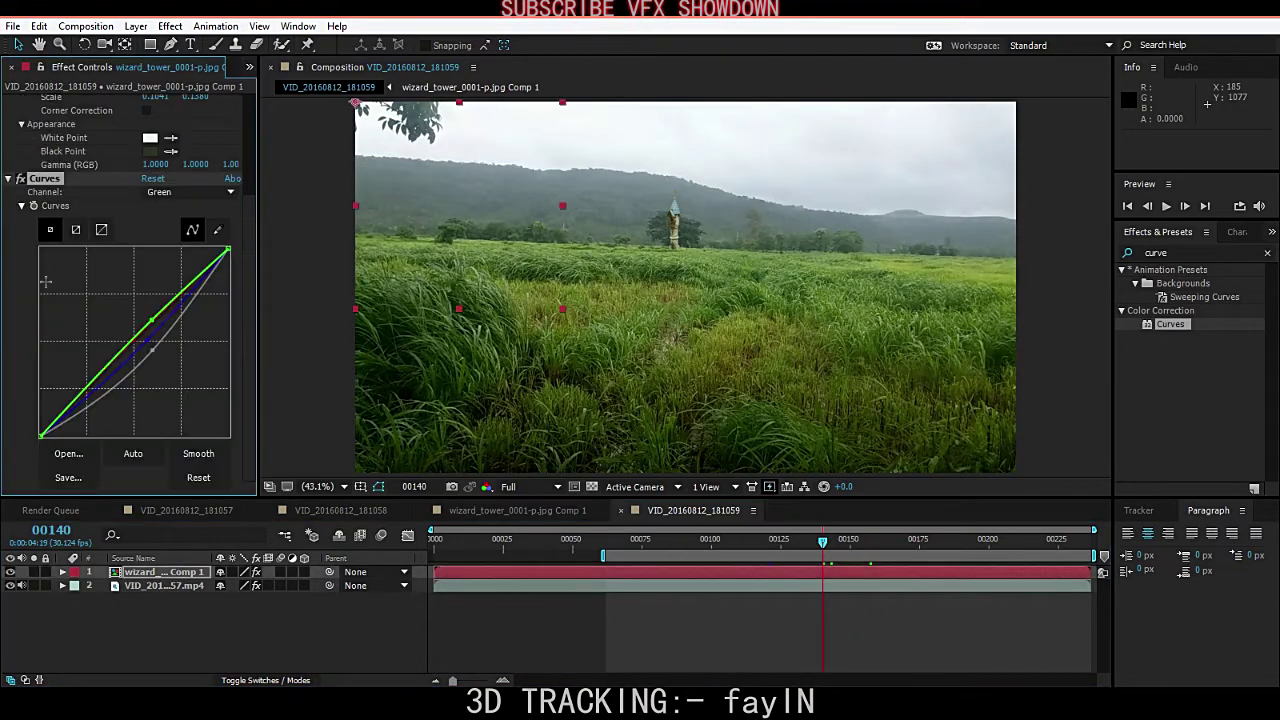
left_click(188, 192)
left_click(177, 209)
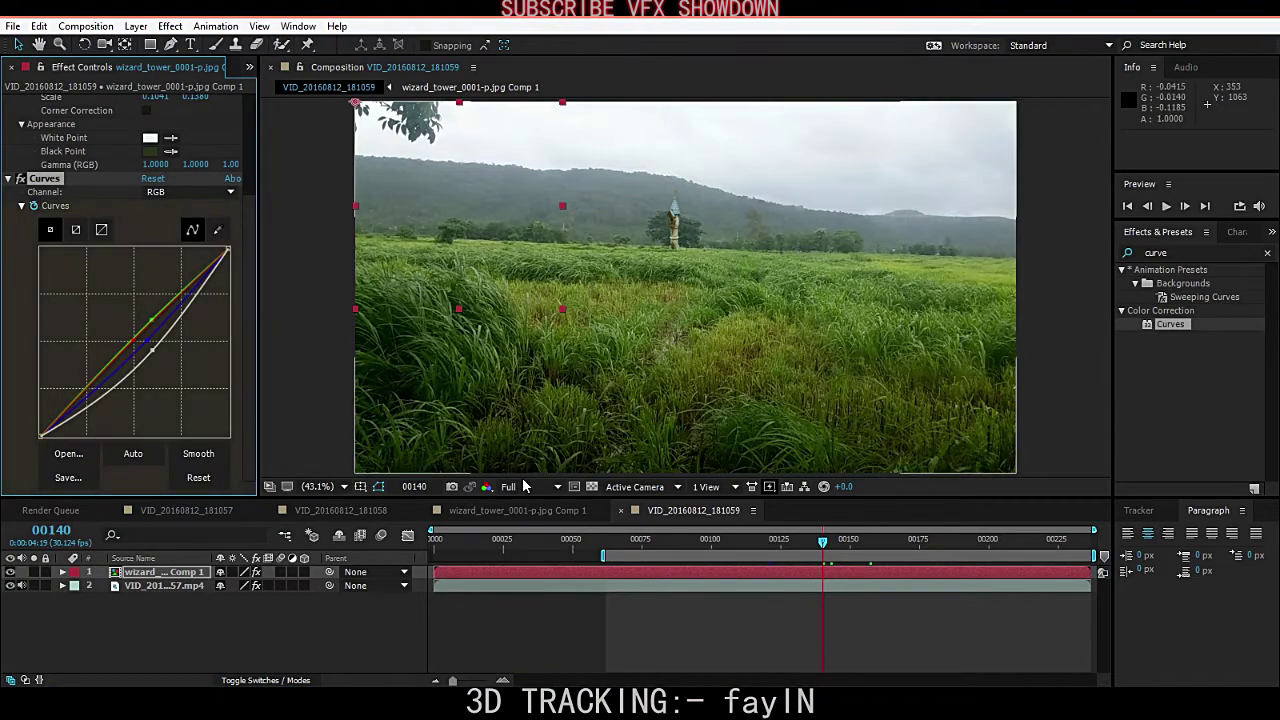
- Darken the tower at frame 197 by strongly lowering its RGB curve, and reveal the layer's keyframes
left_click_drag(823, 547, 984, 550)
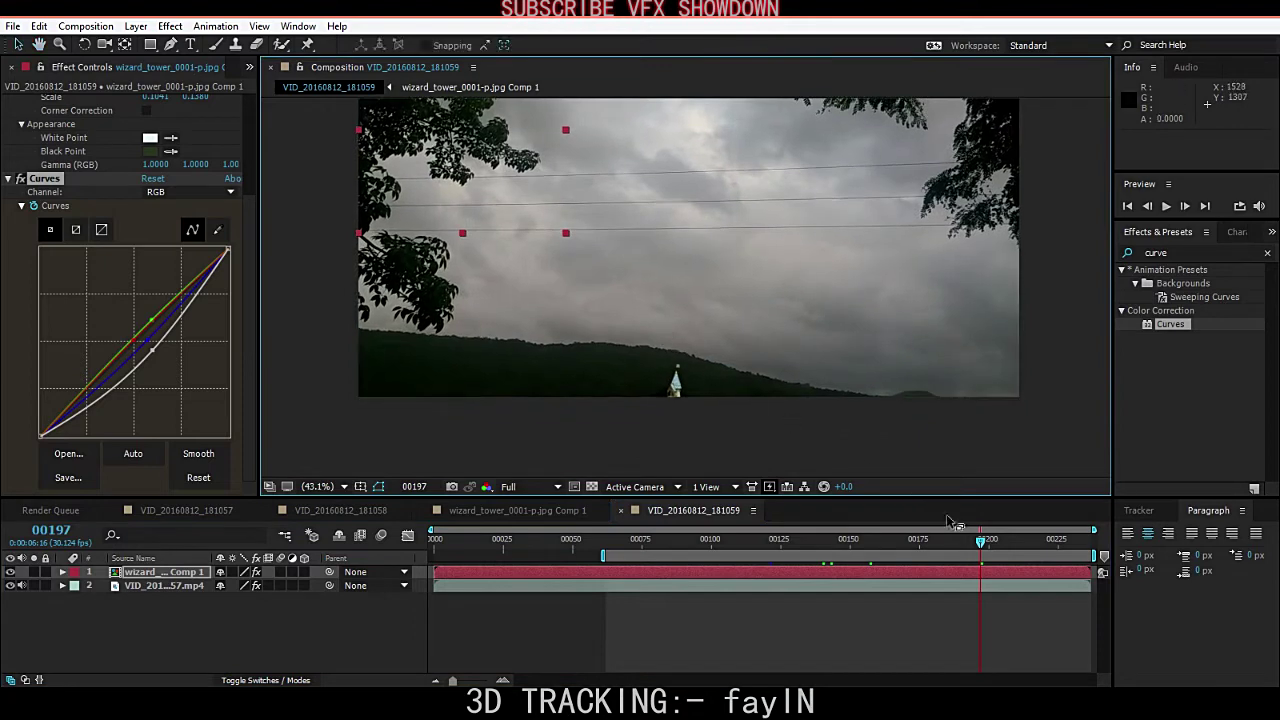
left_click_drag(152, 358, 185, 372)
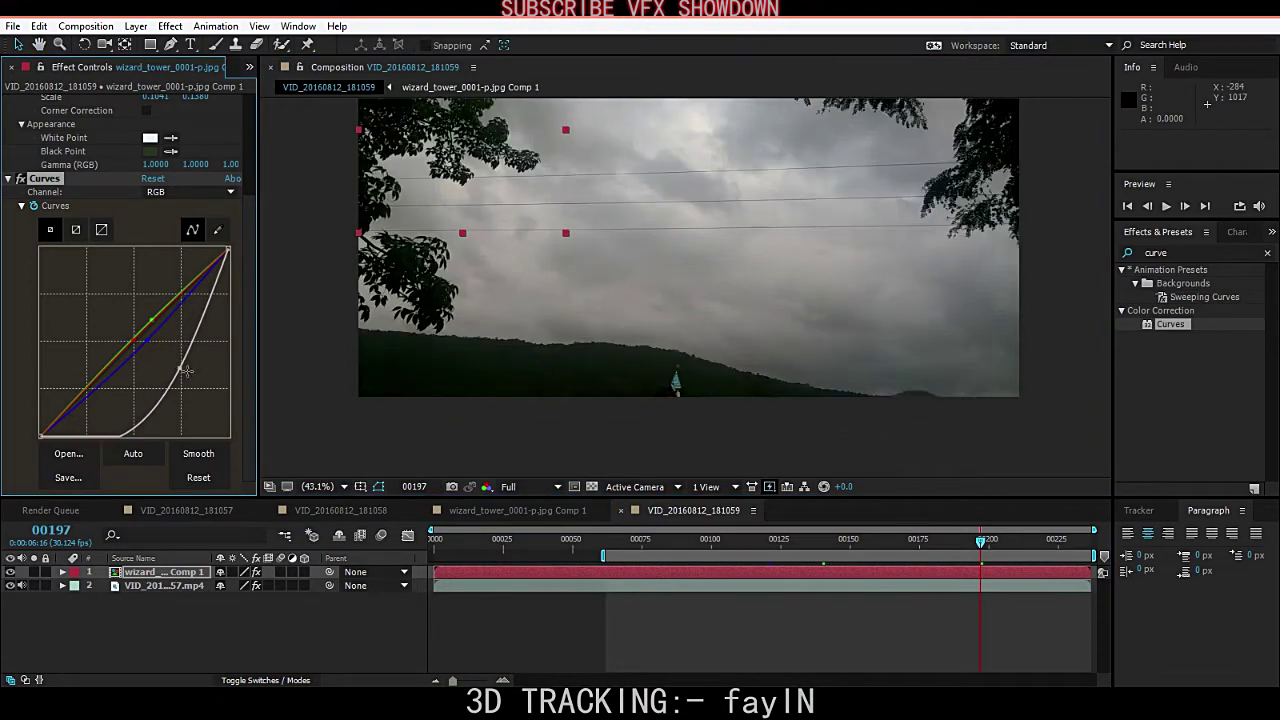
left_click_drag(951, 536, 854, 571)
key("u")
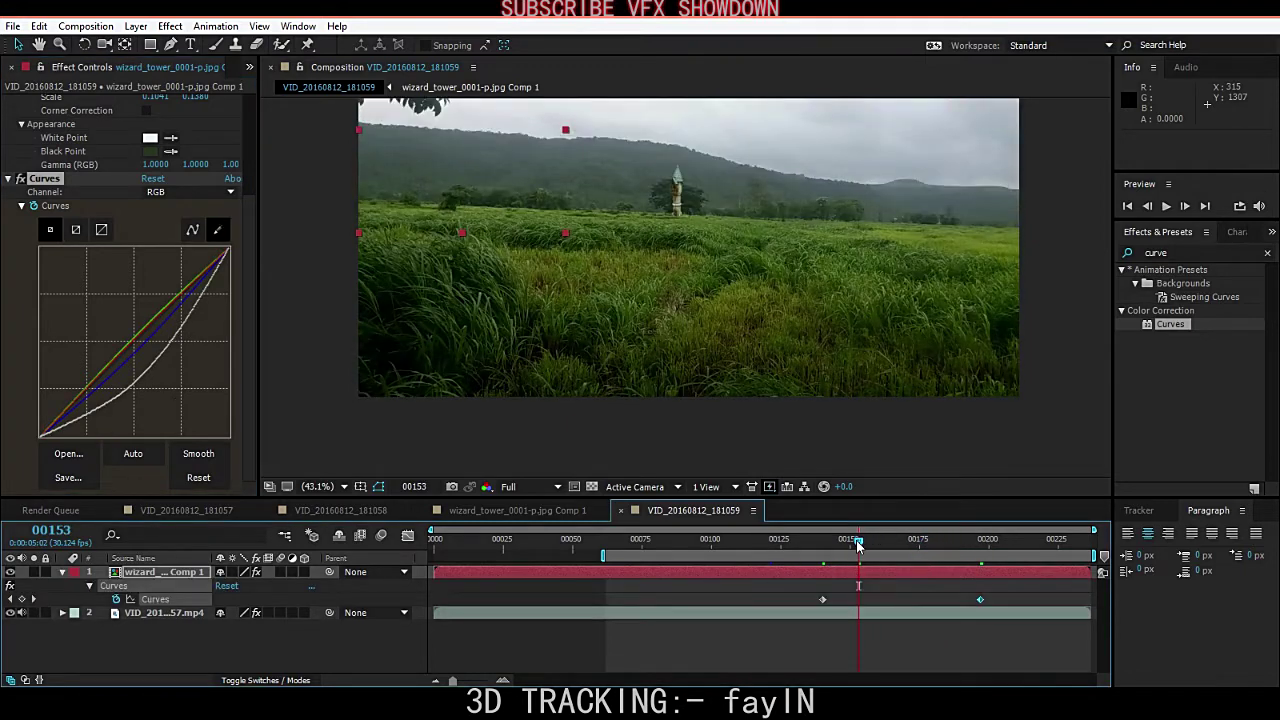
- Move the second Curves keyframe to frame 164 and preview the darkening from frame 138
left_click_drag(980, 599, 889, 599)
left_click(817, 541)
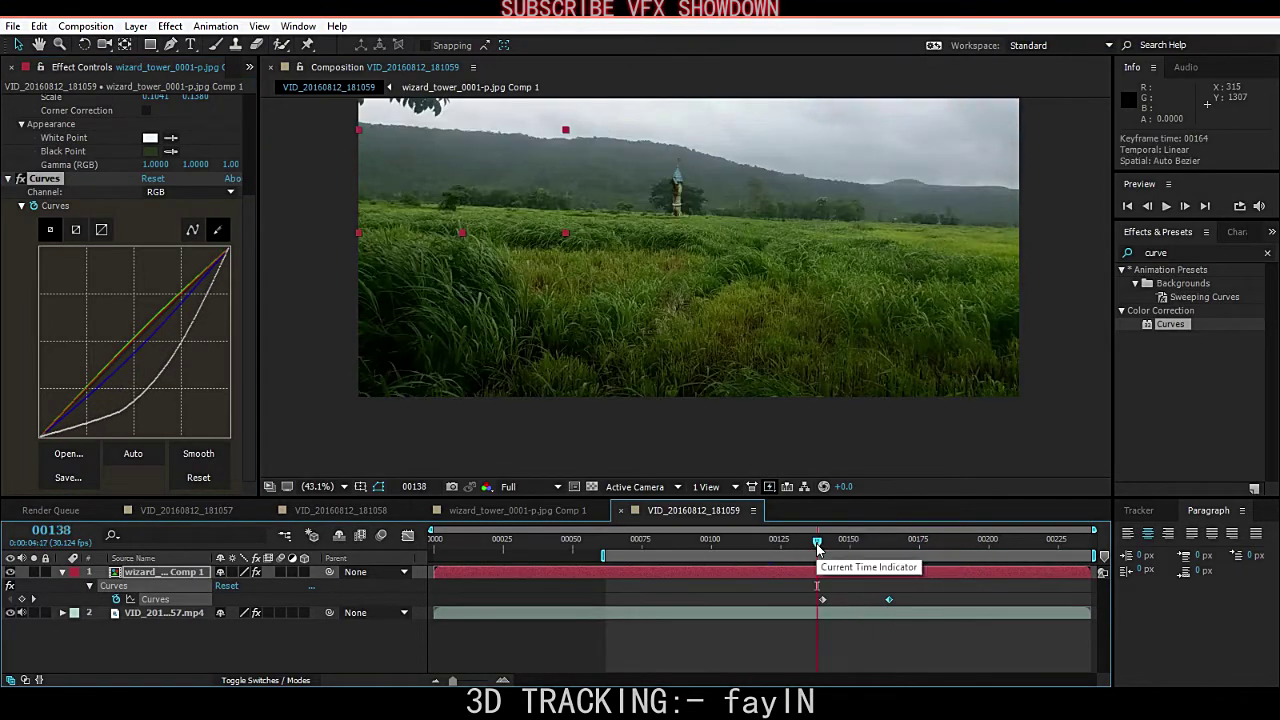
key("space")
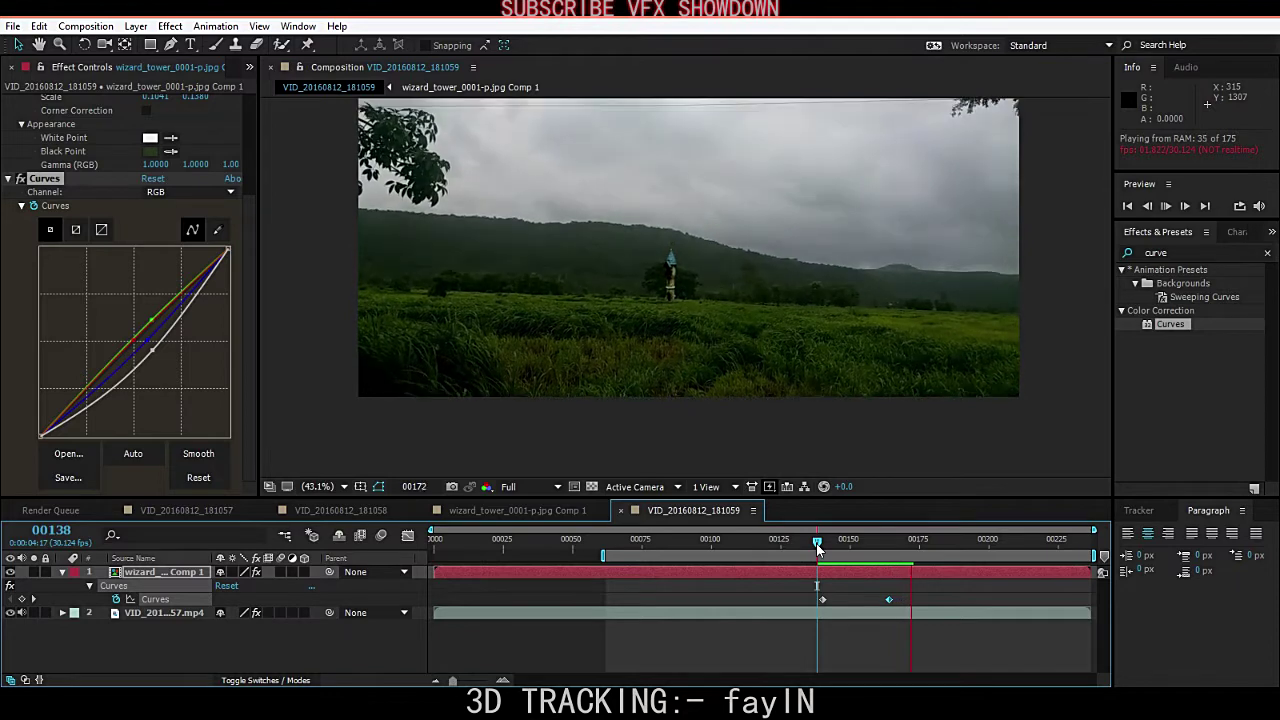
- Lower the RGB curve further at frame 164, shift that keyframe slightly earlier and preview again from frame 138
left_click_drag(817, 548, 889, 545)
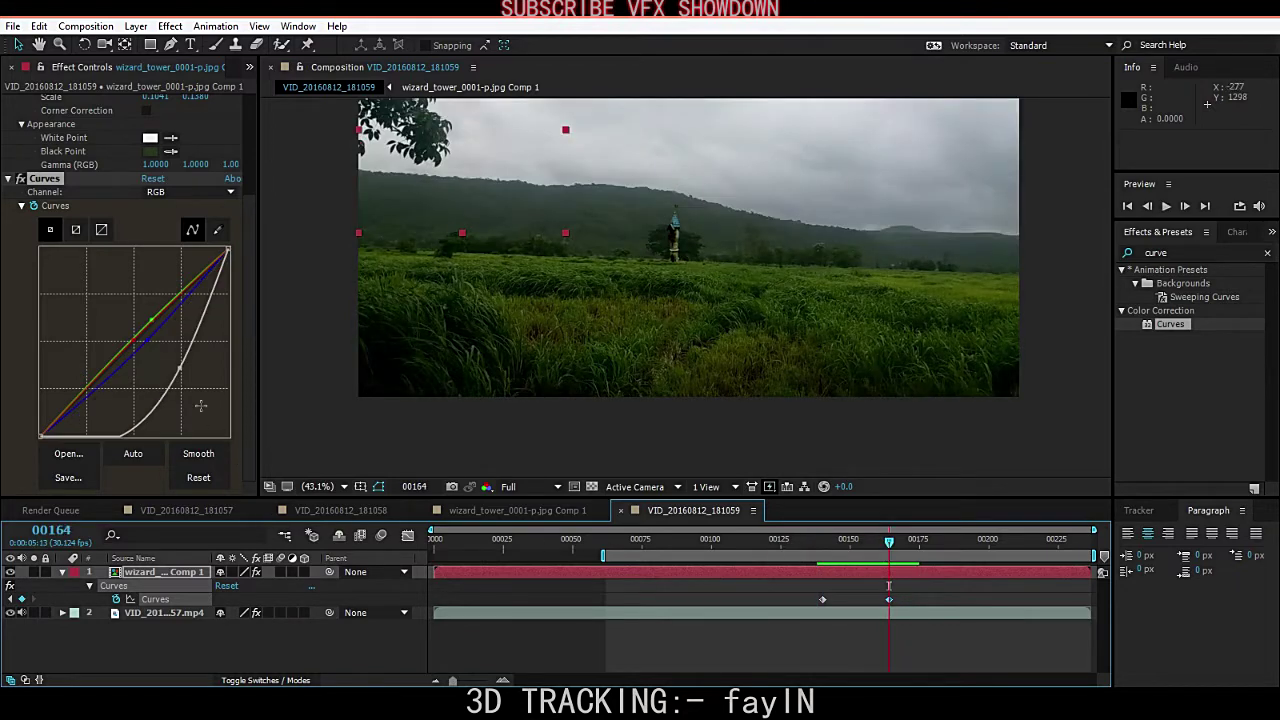
mouse_move(181, 372)
left_mouse_down()
mouse_move(196, 374)
mouse_move(185, 371)
left_mouse_up()
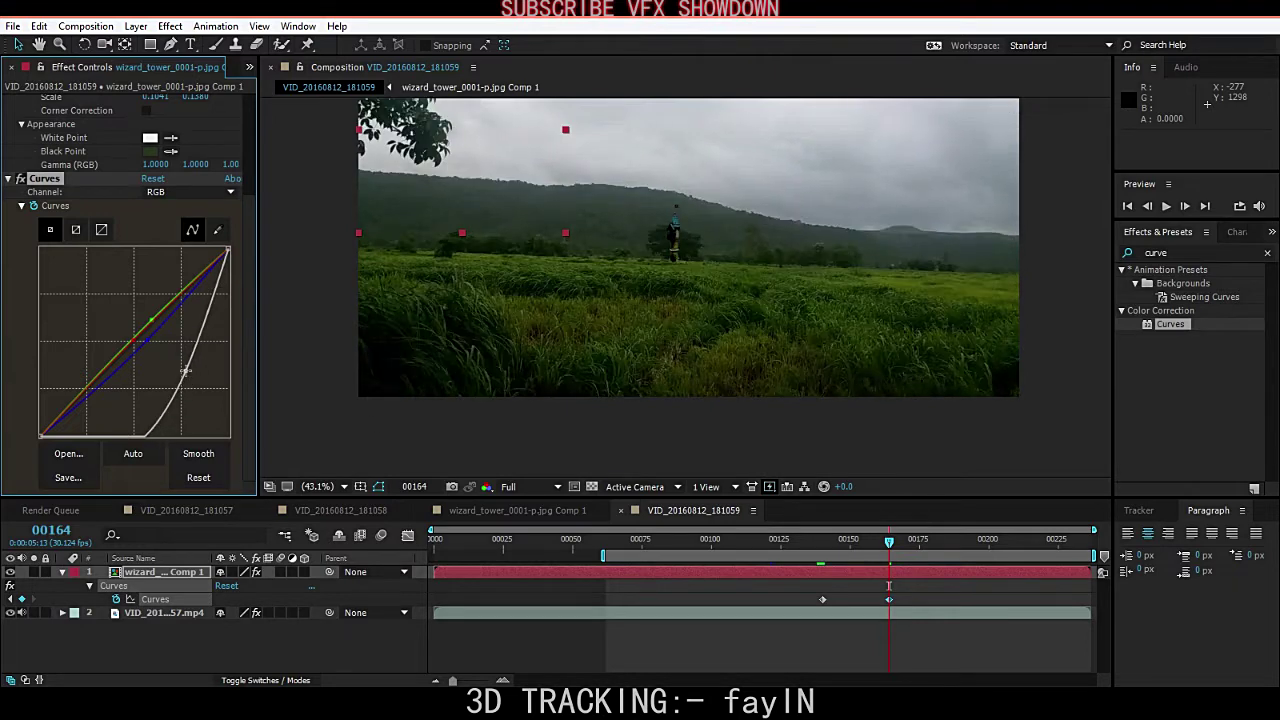
mouse_move(889, 599)
left_mouse_down()
mouse_move(920, 593)
mouse_move(893, 591)
left_mouse_up()
left_click(817, 545)
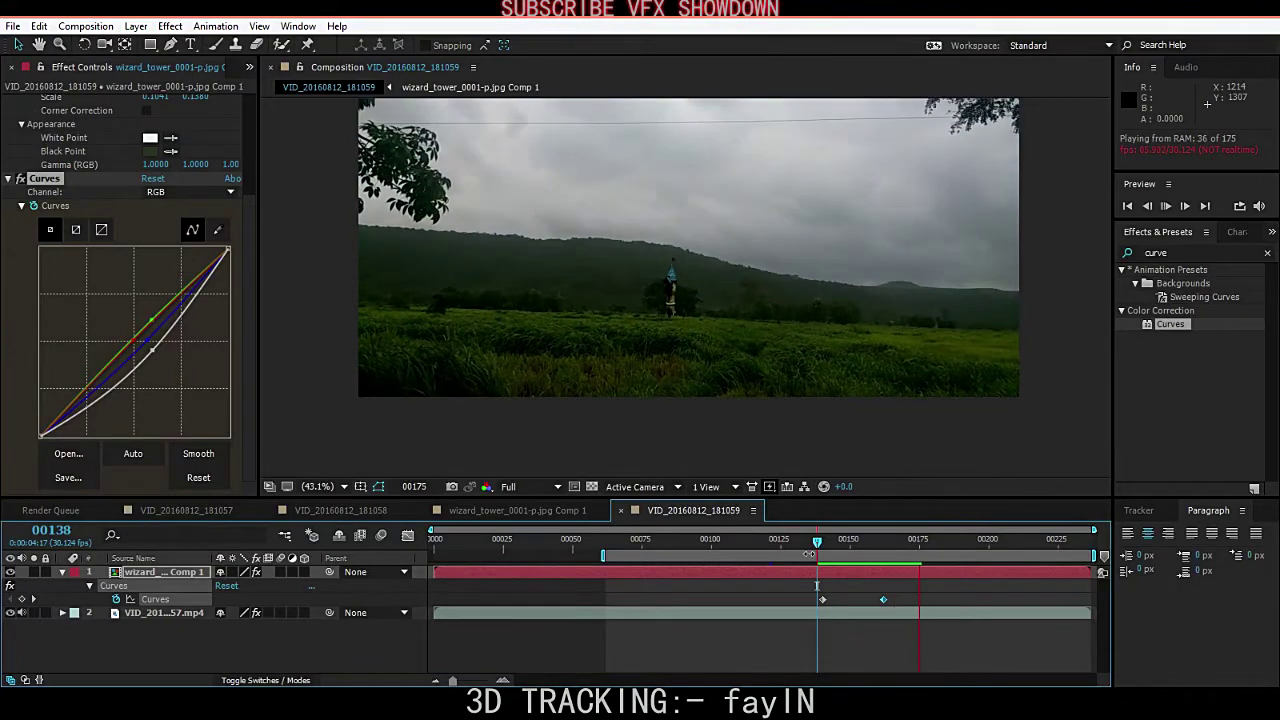
- Add a darker Curves keyframe at frame 192 by lowering the RGB curve further, and preview from frame 138
left_click(924, 545)
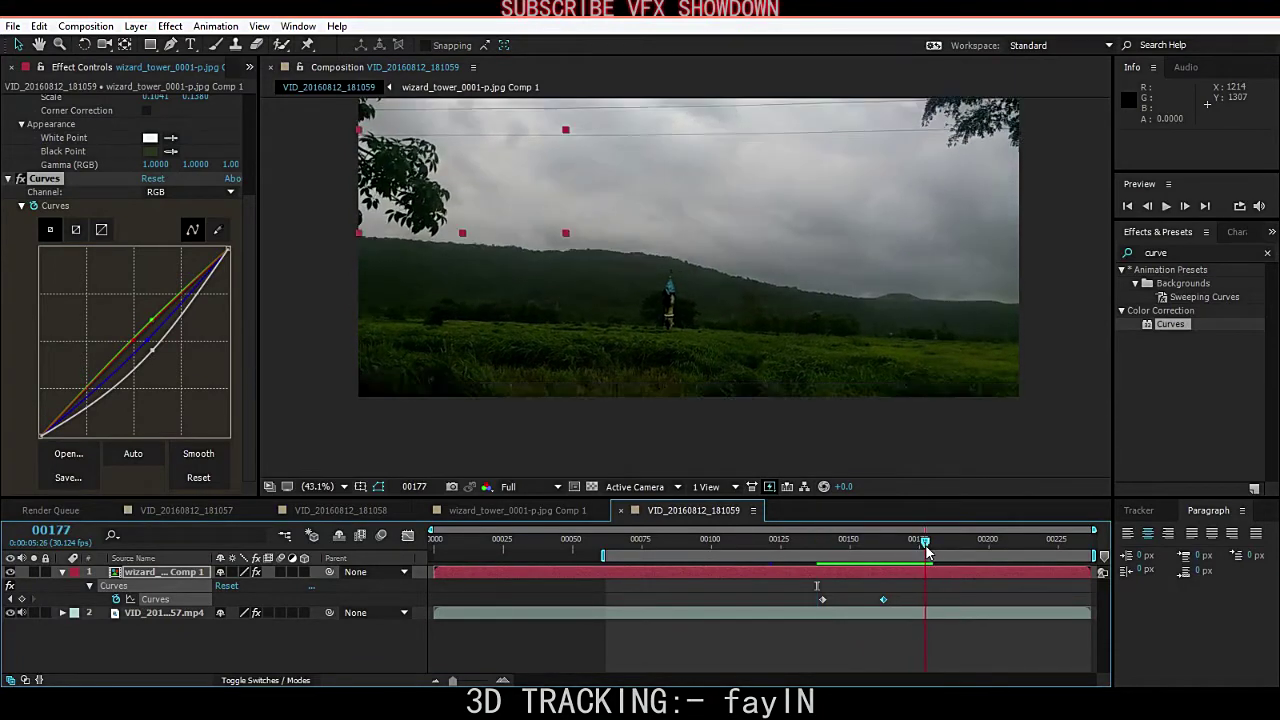
left_click_drag(926, 551, 966, 551)
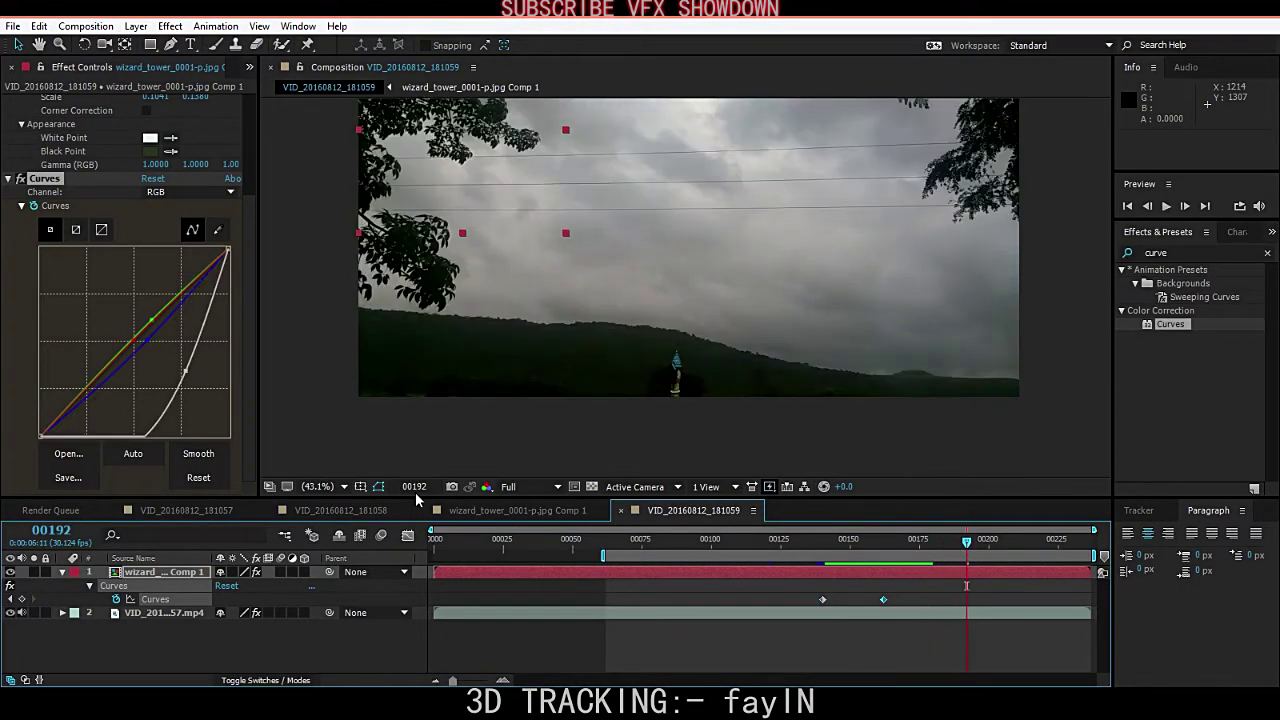
left_click_drag(181, 371, 197, 372)
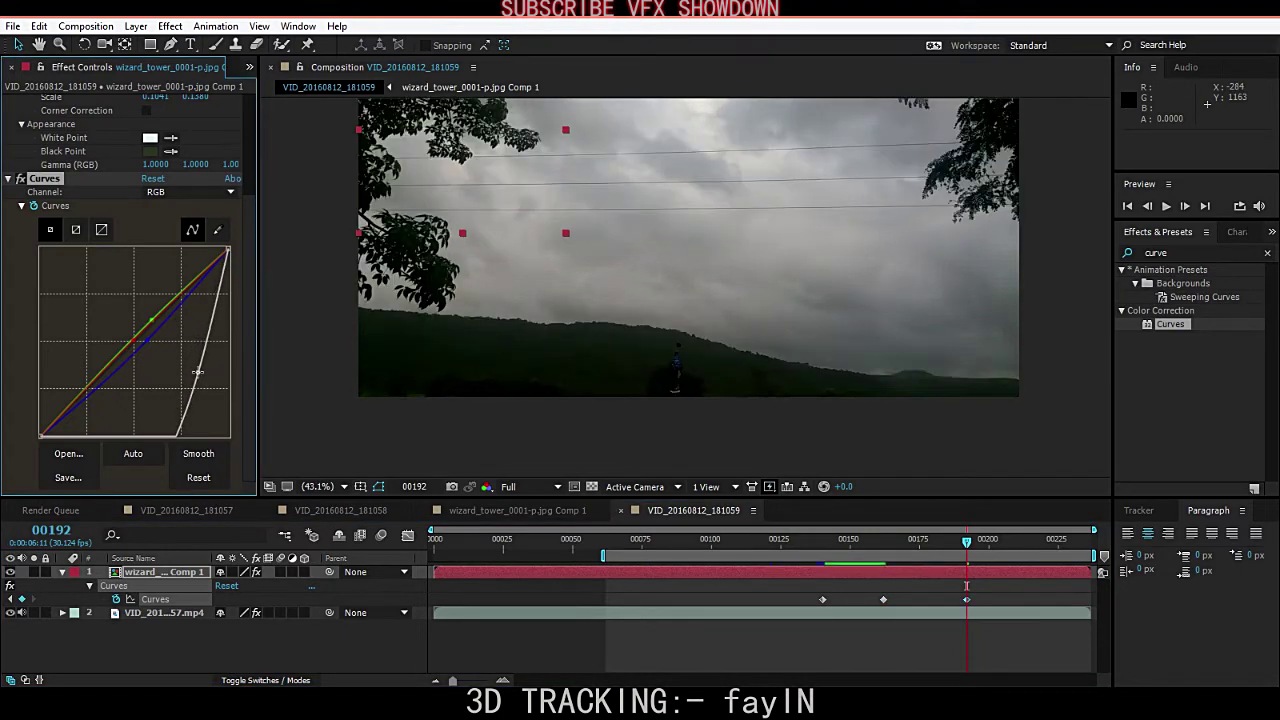
left_click_drag(948, 546, 931, 546)
left_click(817, 541)
key("space")
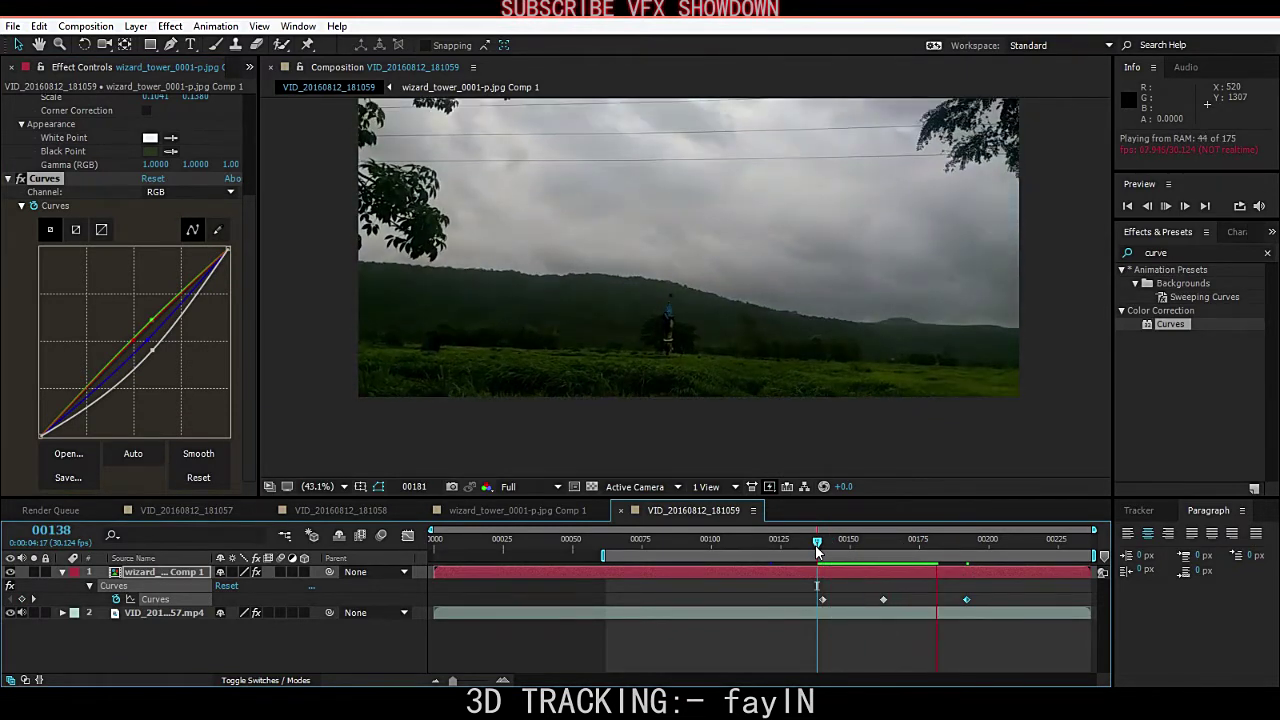
- Go to frame 146, collapse the tower layer and enable motion blur for it, with the whole frame fitted in view
left_click(837, 542)
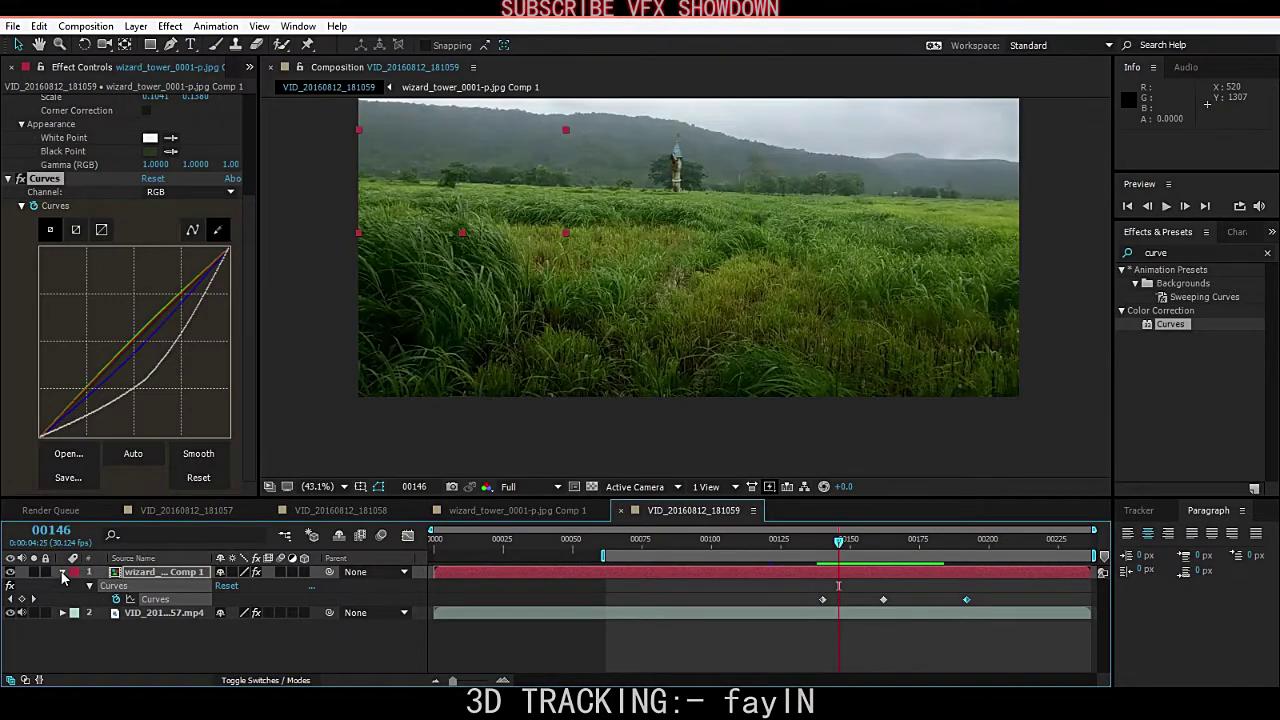
left_click(62, 573)
left_click_drag(376, 498, 376, 475)
left_click(330, 463)
left_click(350, 206)
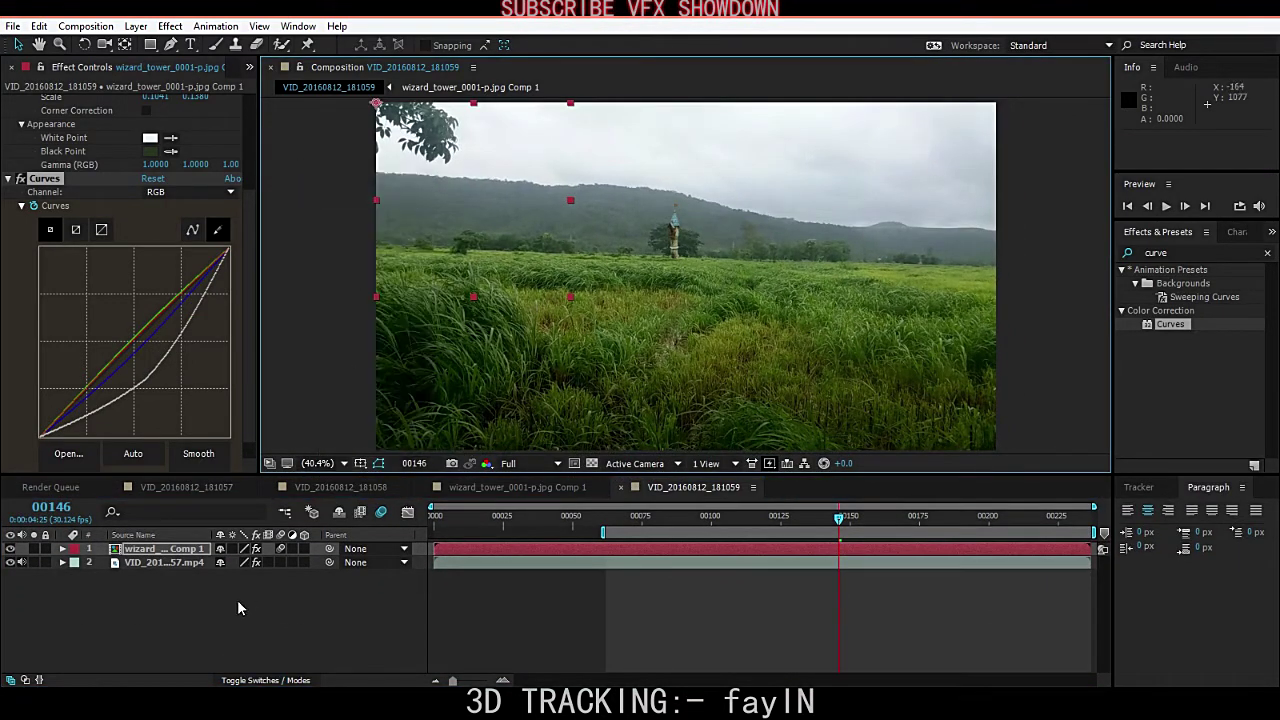
- Reopen the floating fayIN window, move it slightly aside and deselect the tower layer
left_click(297, 27)
left_click(314, 425)
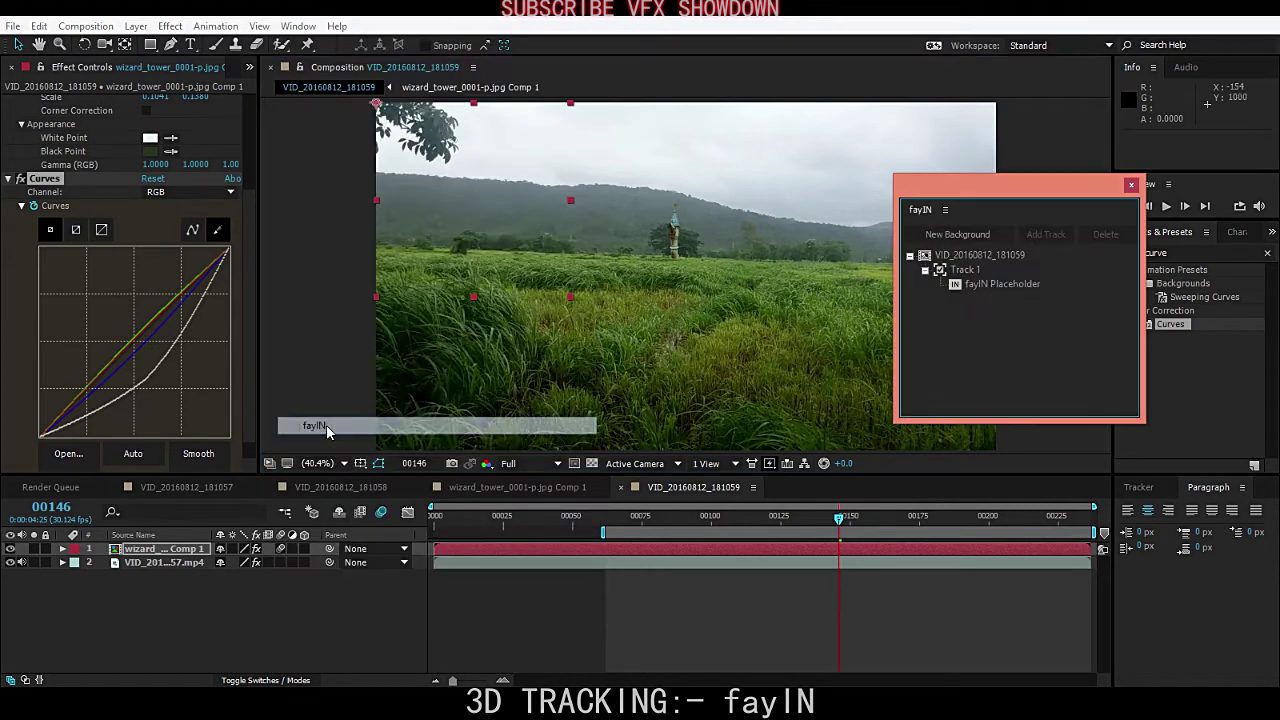
left_click_drag(1001, 179, 1021, 180)
left_click(166, 612)
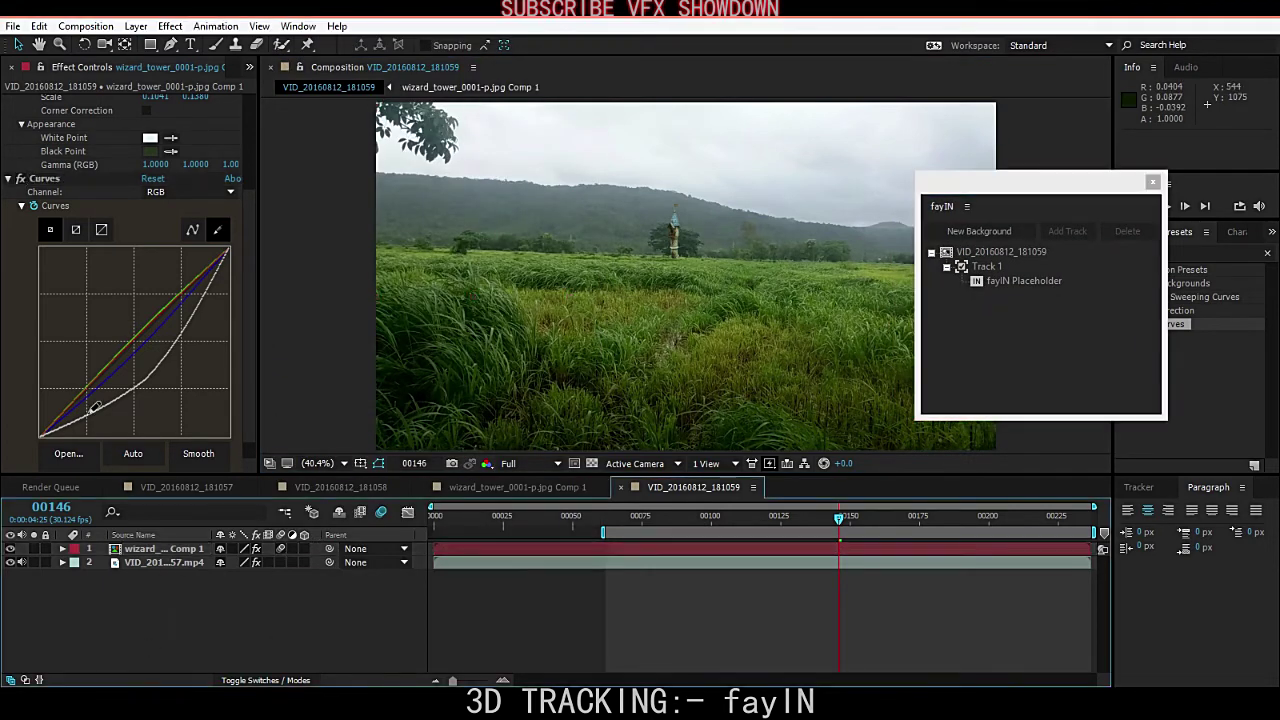
- Add the text "VFX" over the field and enlarge its scale to 1342%
left_click(550, 264)
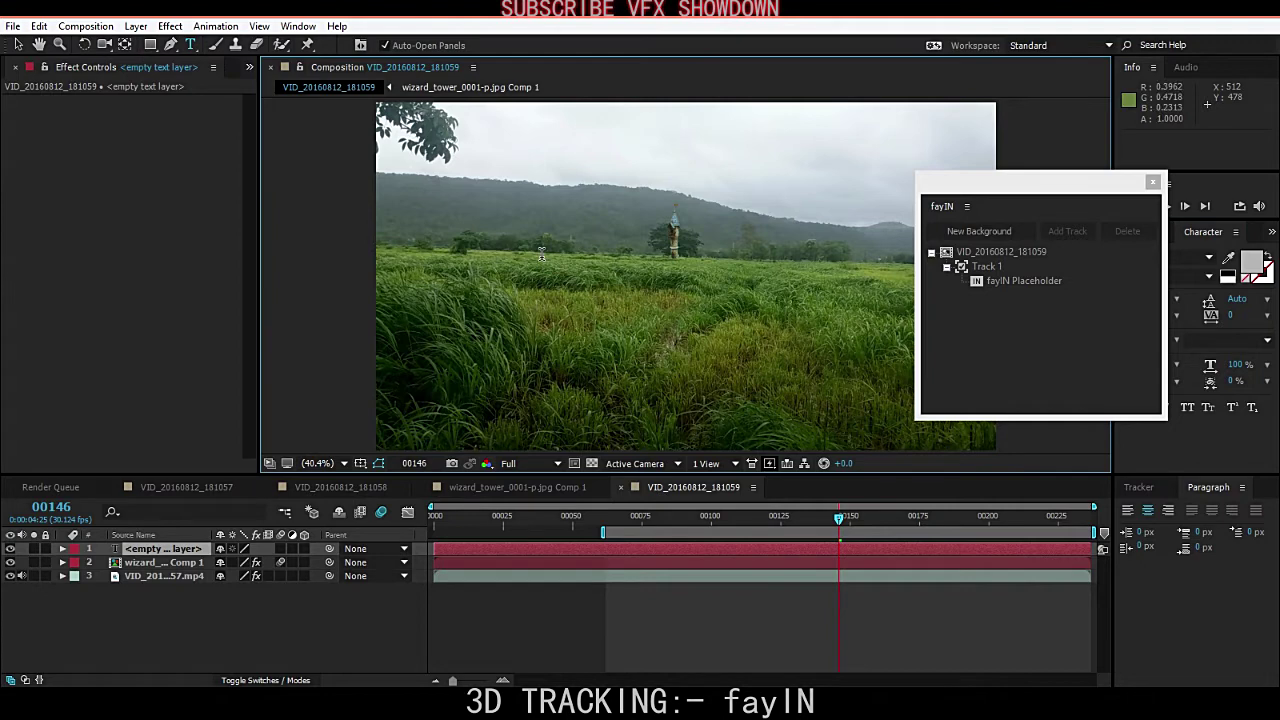
left_click(146, 624)
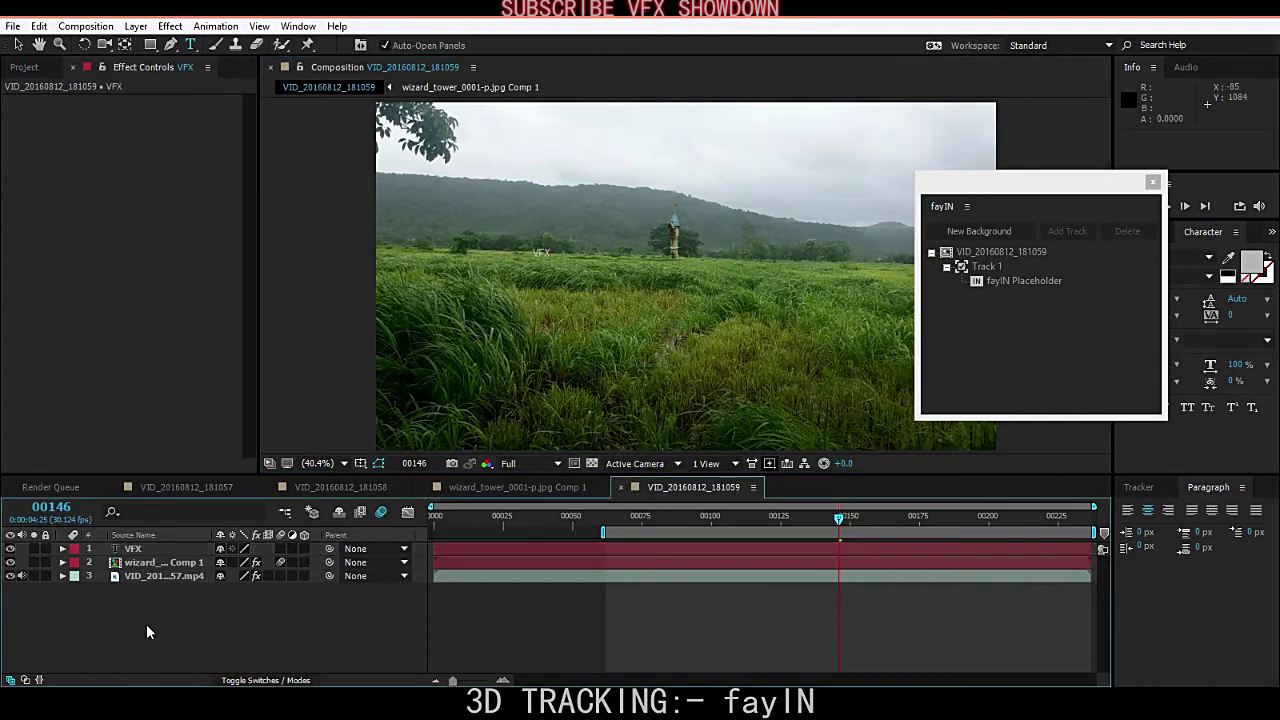
left_click(188, 552)
key("s")
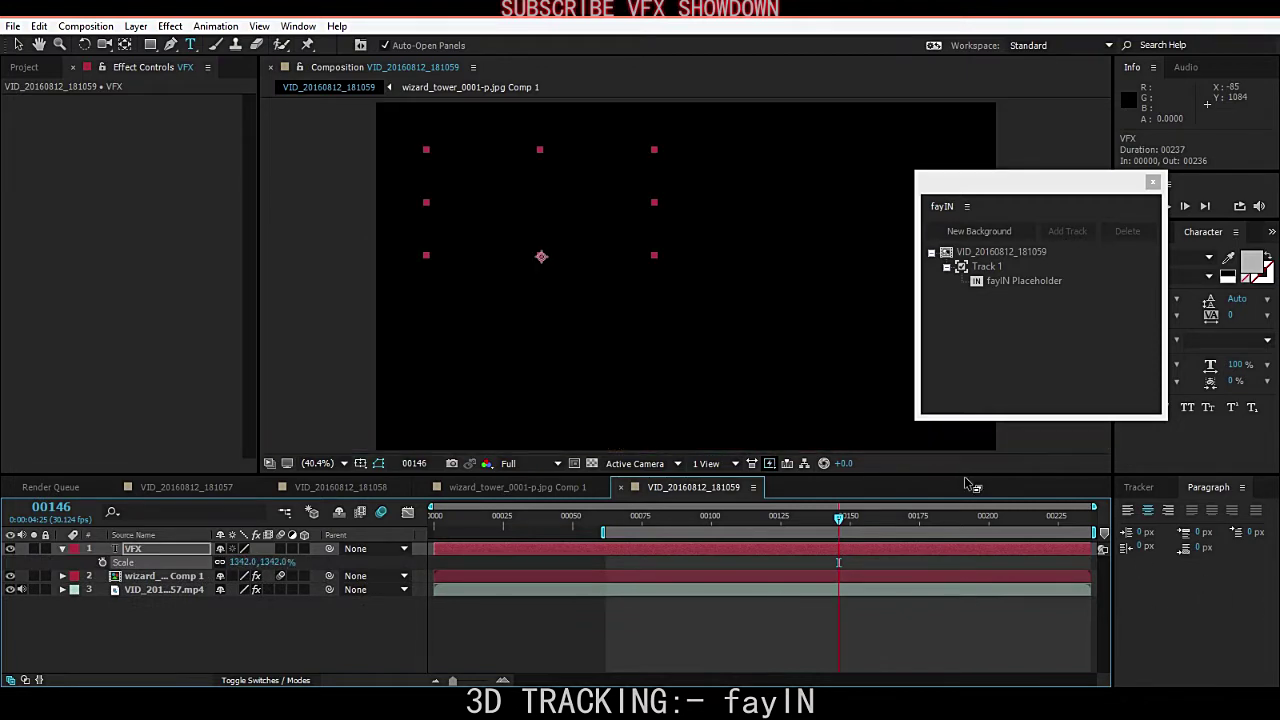
- Center the VFX text's anchor point, scale the text to 799.6% and place it at 624.2, 351.7 beside the tower
left_click_drag(650, 254, 671, 334)
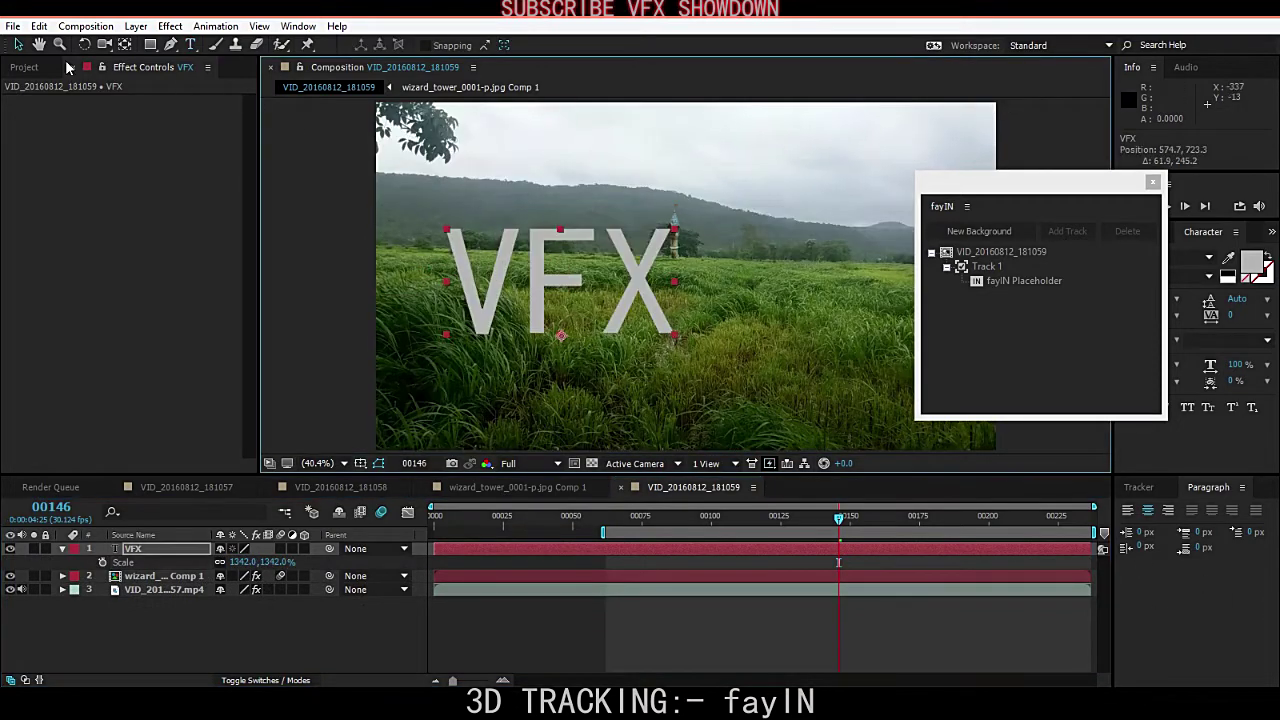
left_click(124, 44)
left_click_drag(559, 336, 612, 235)
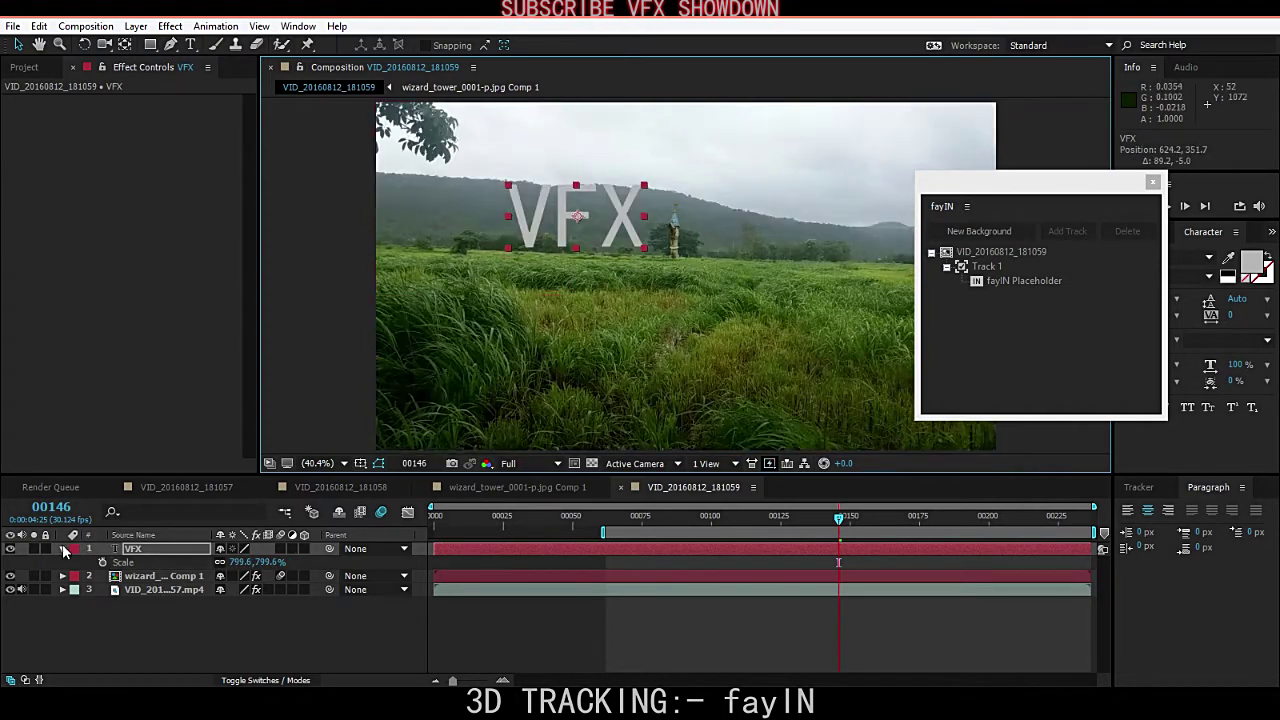
- Pre-compose the VFX text layer as "txt", moving all attributes into the new composition
left_click(63, 550)
right_click(140, 549)
left_click(200, 534)
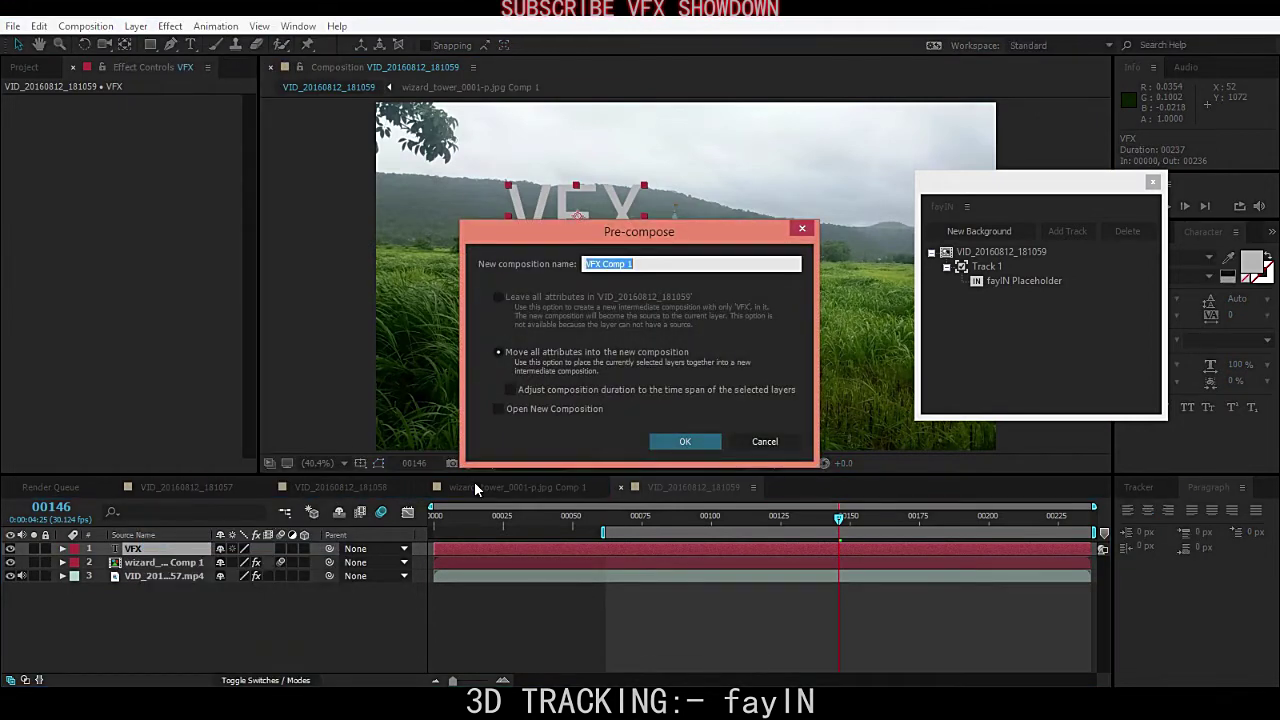
type("txt")
key("Return")
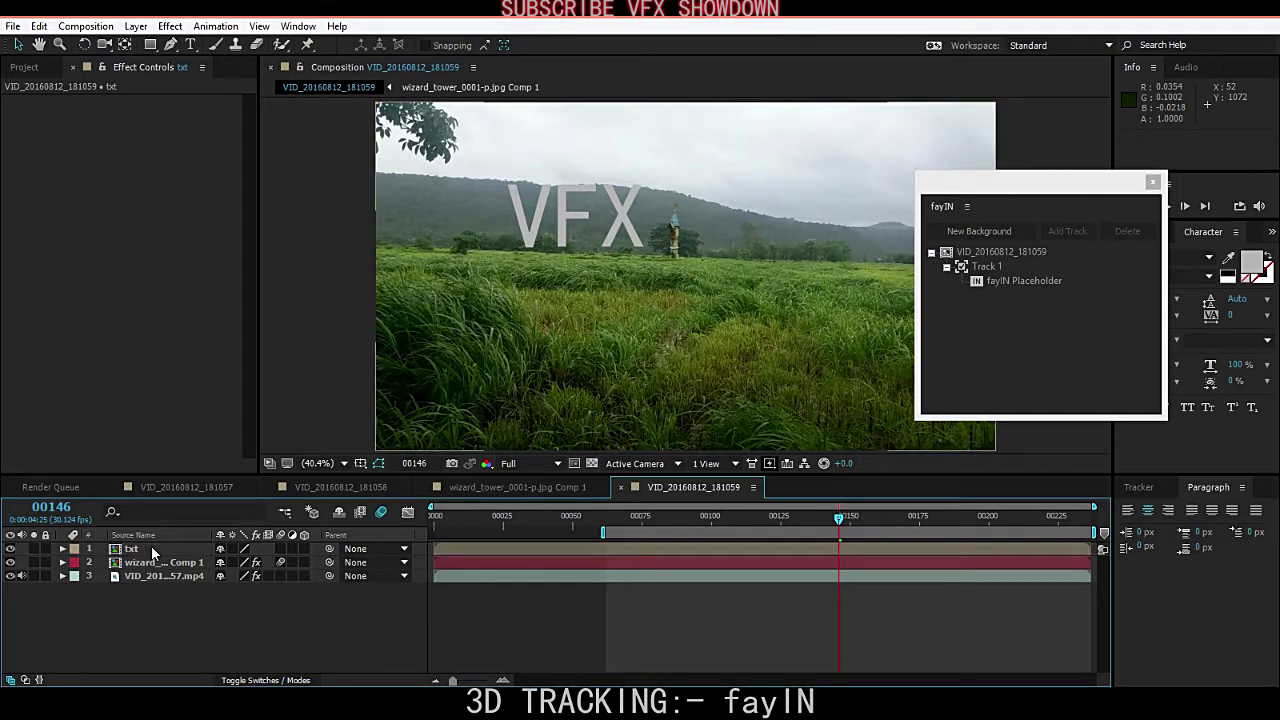
- Open the txt composition, look through the other open compositions and return to VID_20160812_181059
double_click(152, 549)
left_click(587, 233)
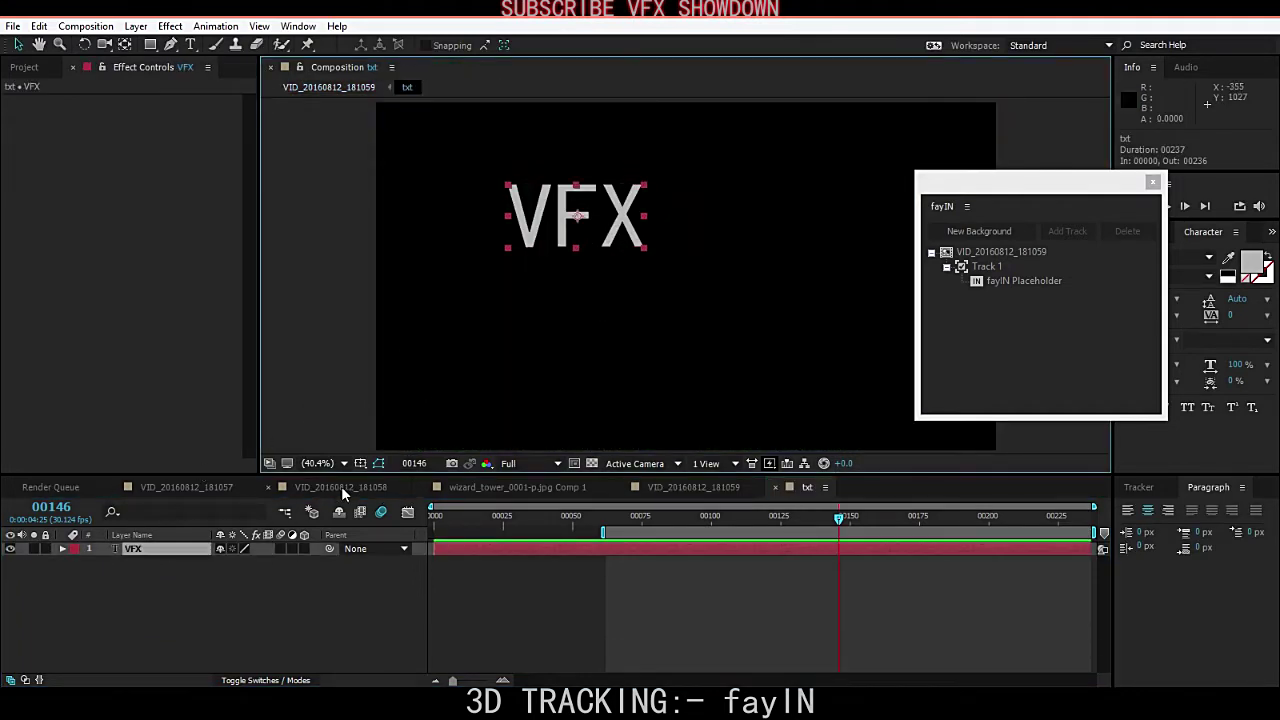
left_click(206, 489)
left_click(460, 485)
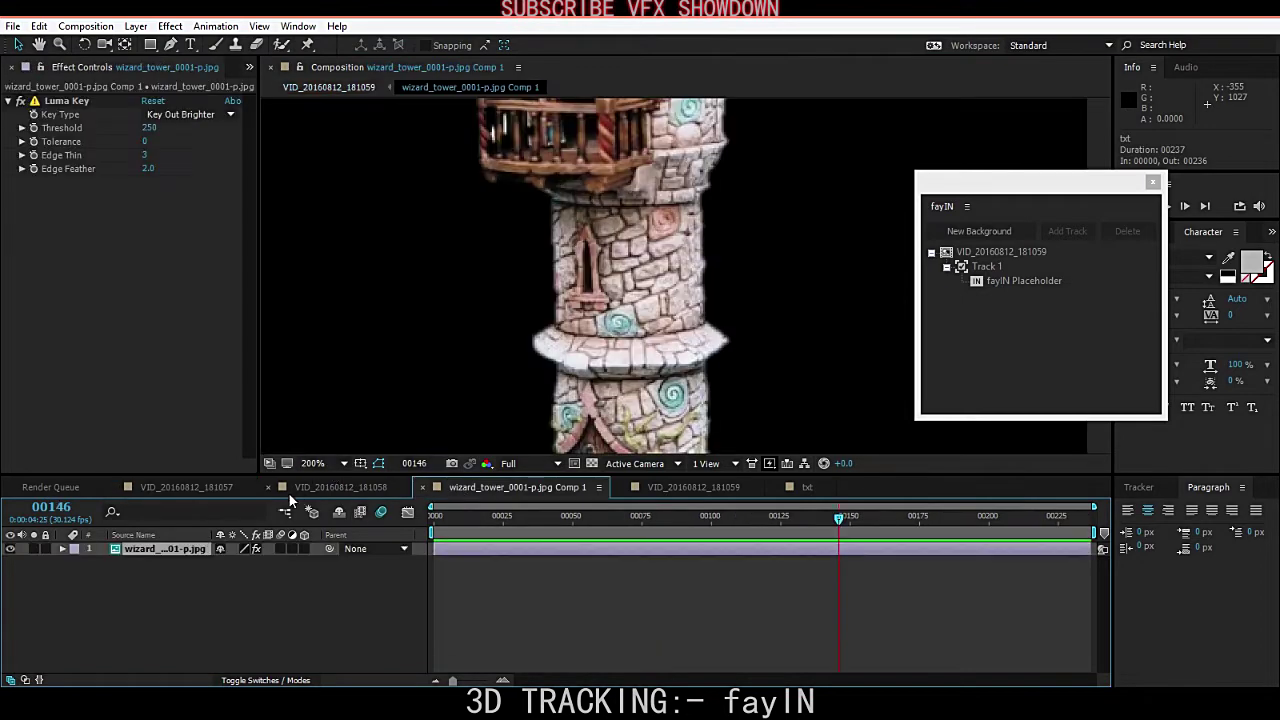
left_click(288, 492)
left_click(216, 494)
left_click(681, 490)
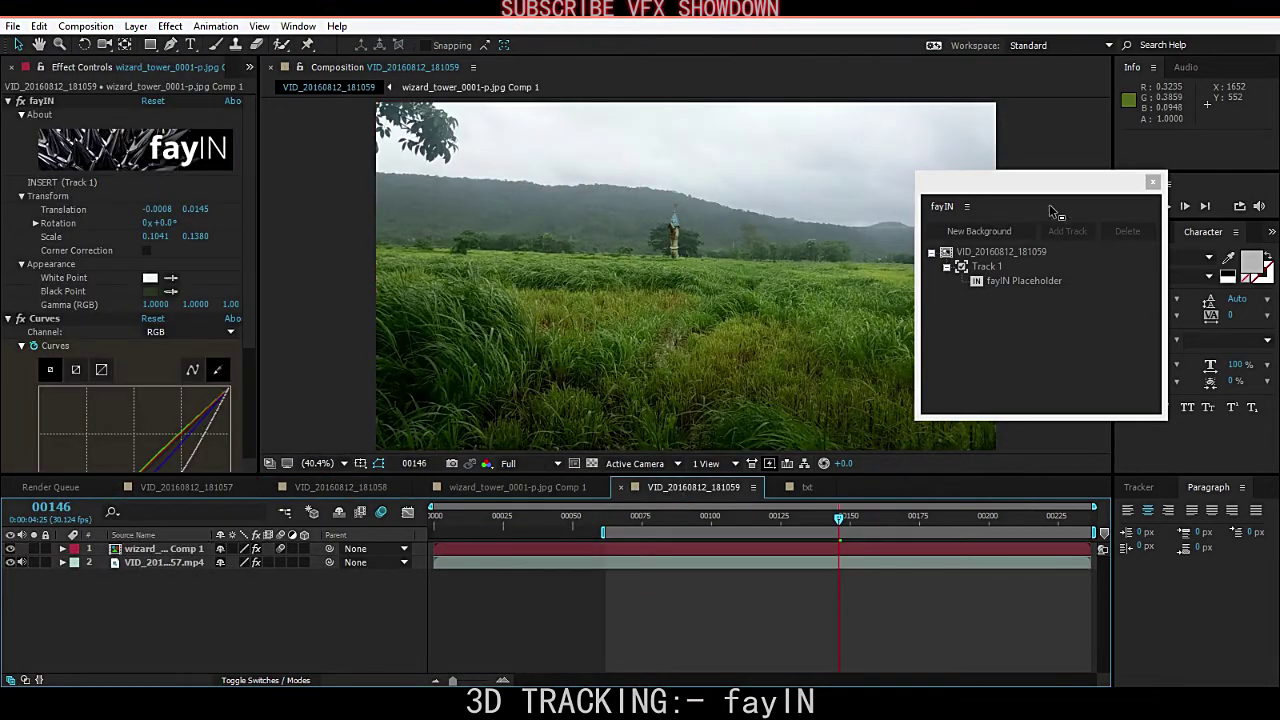
- Insert the txt composition into Track 1 of the fayIN project, adjusting the insert's ratio to match the new content
left_click_drag(1026, 194, 1043, 178)
left_click(998, 250)
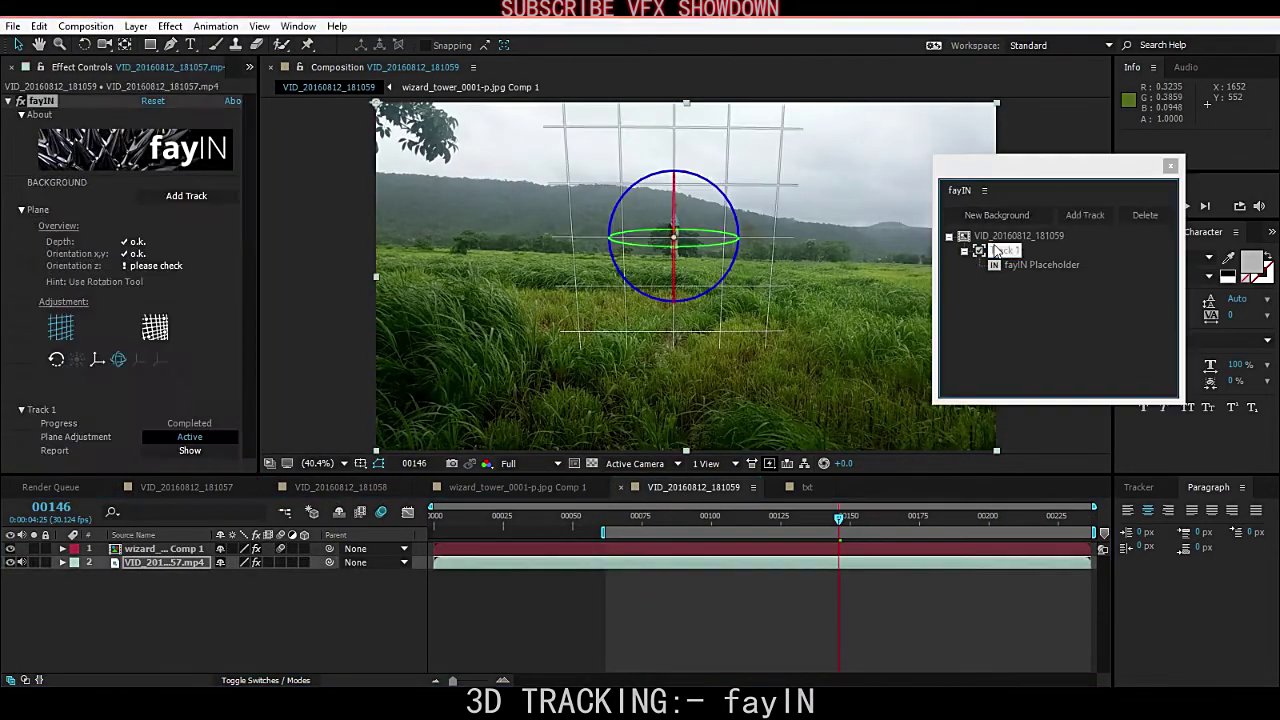
right_click(997, 250)
mouse_move(1025, 260)
left_click(815, 394)
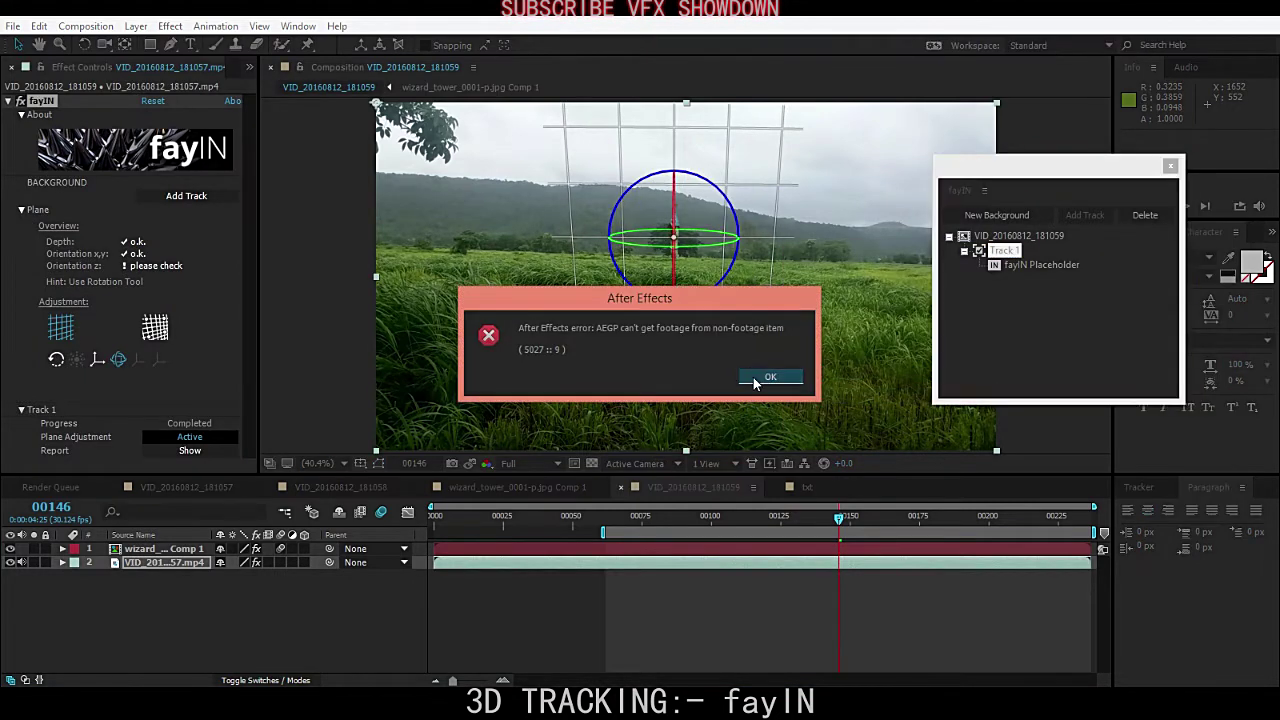
left_click(761, 378)
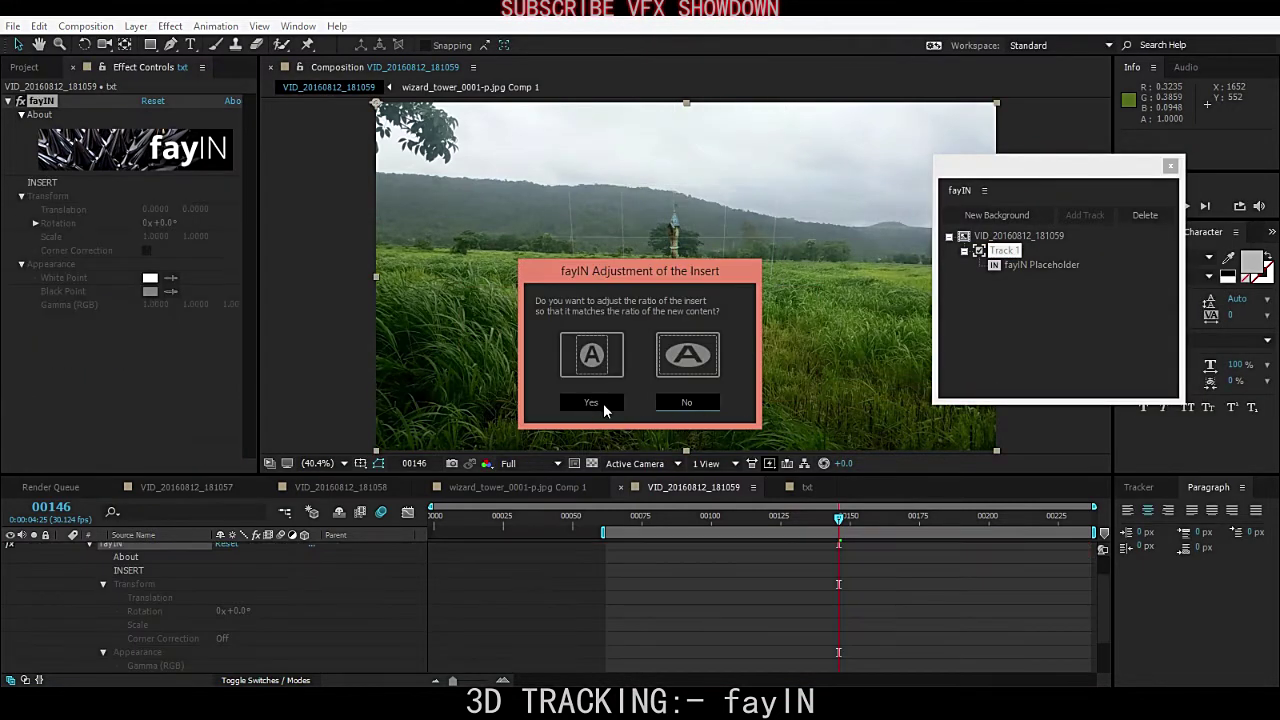
left_click(595, 403)
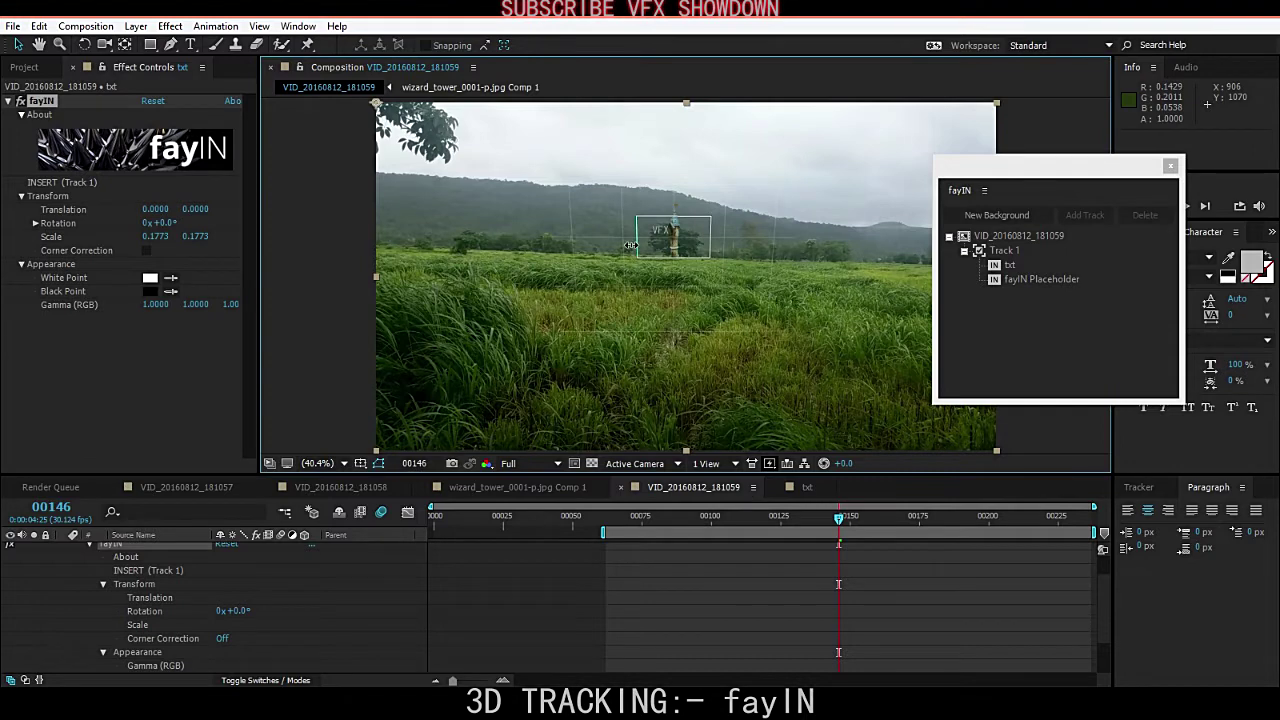
- Scale the txt insert to 0.7021 by 0.9159, rotate it 1.8° and place it beside the tower at translation -0.0118, -0.0842
left_click_drag(668, 248, 792, 369)
mouse_move(712, 340)
left_mouse_down()
mouse_move(692, 340)
mouse_move(720, 336)
mouse_move(714, 326)
left_mouse_up()
left_click_drag(838, 521, 752, 519)
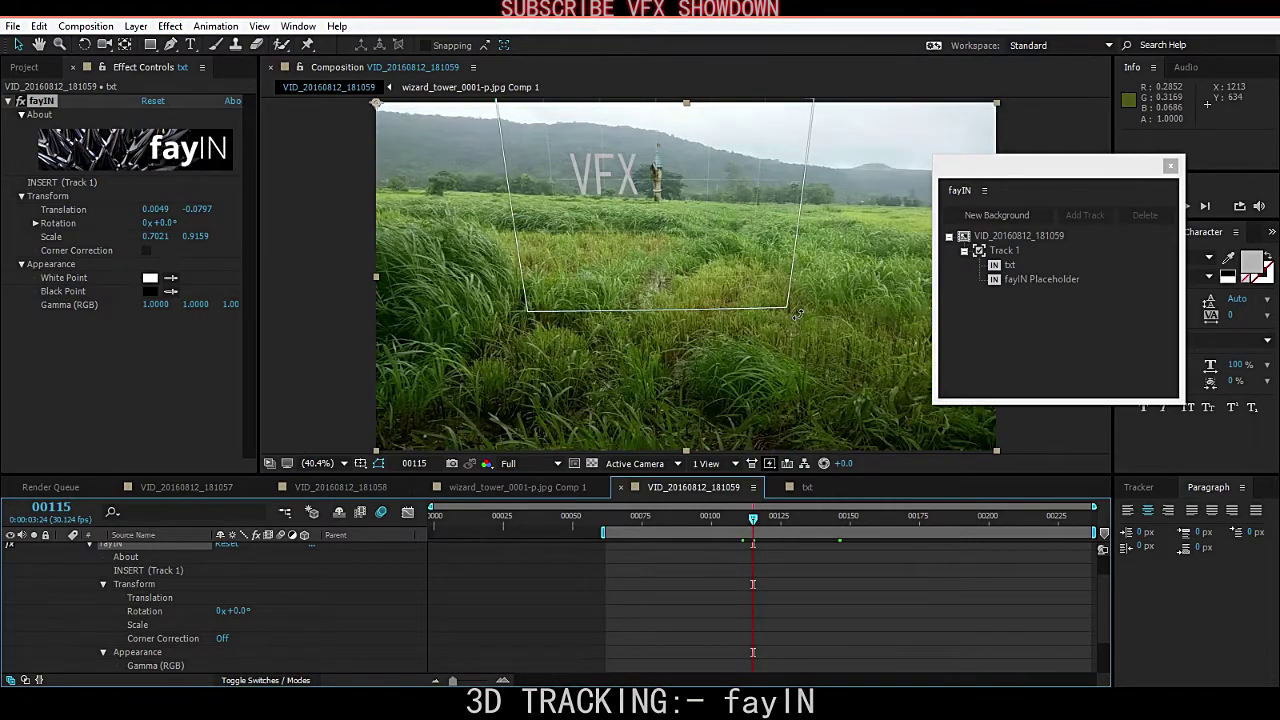
left_click_drag(790, 314, 797, 324)
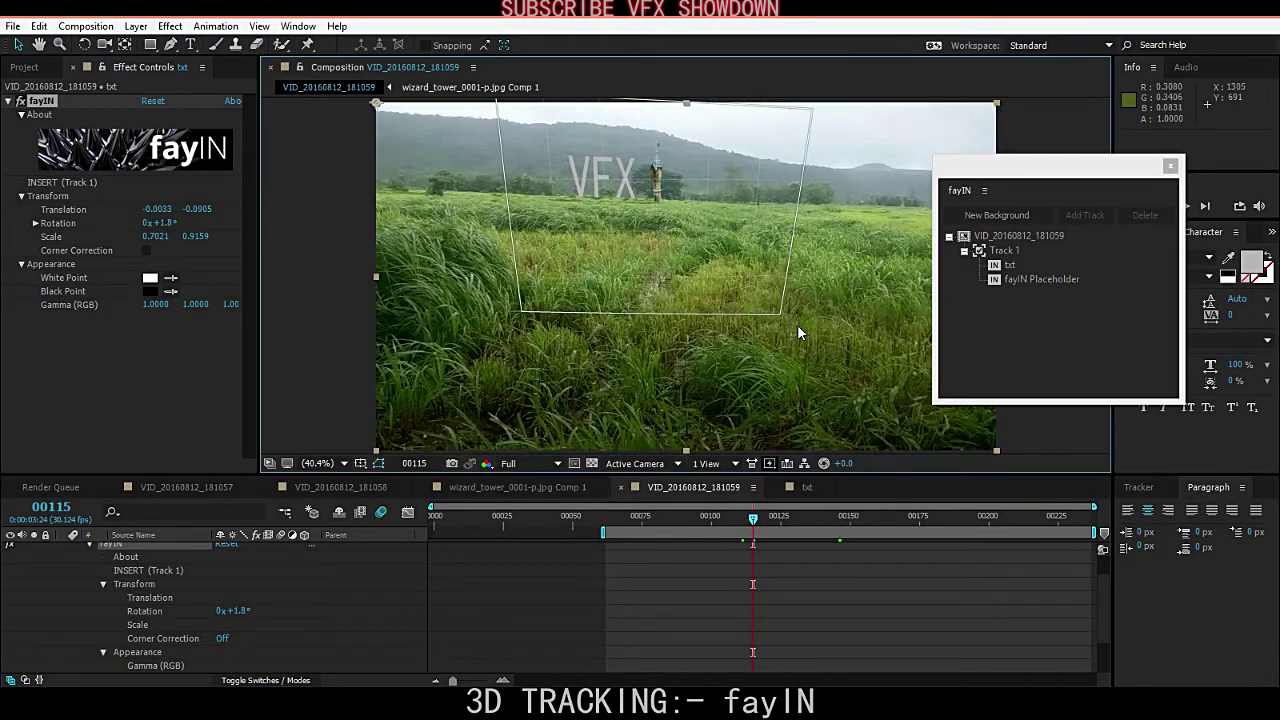
left_click_drag(705, 260, 695, 257)
- In the txt composition, keyframe the VFX text's position to slide in from beyond the left edge at frame 90 to 559.8, 312.1 at frame 117
scroll(55, 572, "up", 1)
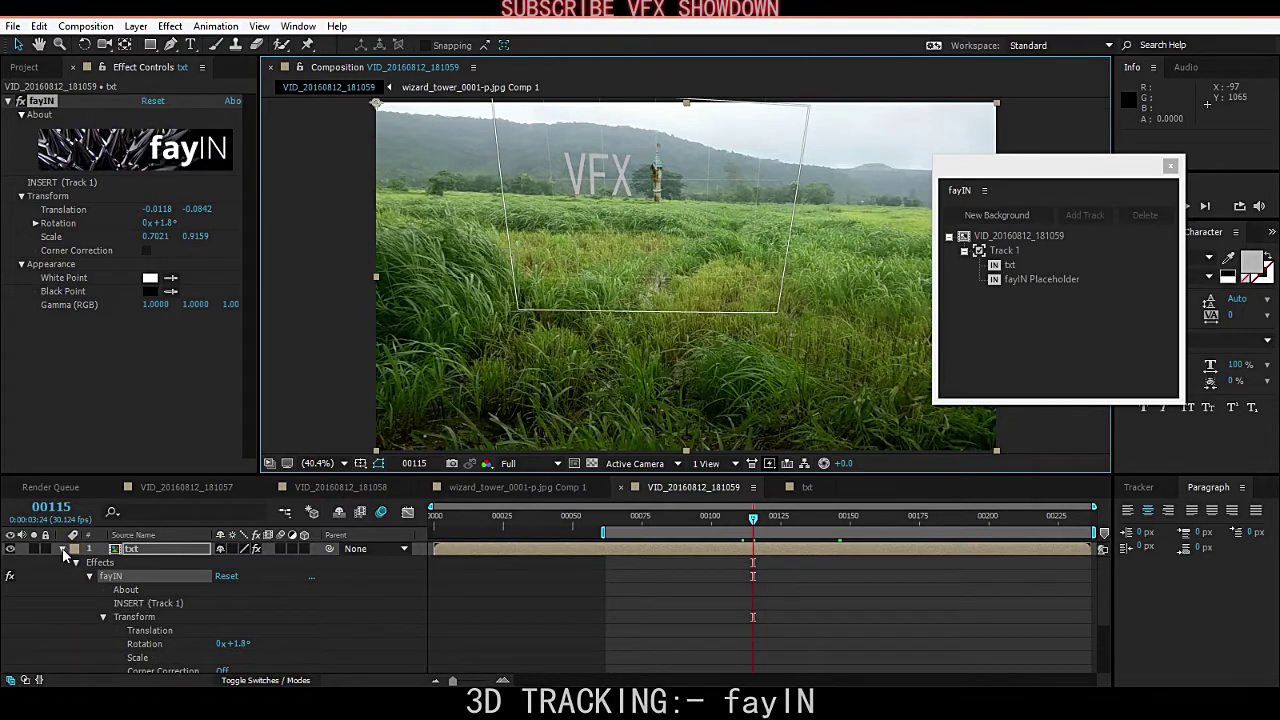
left_click(63, 549)
double_click(130, 549)
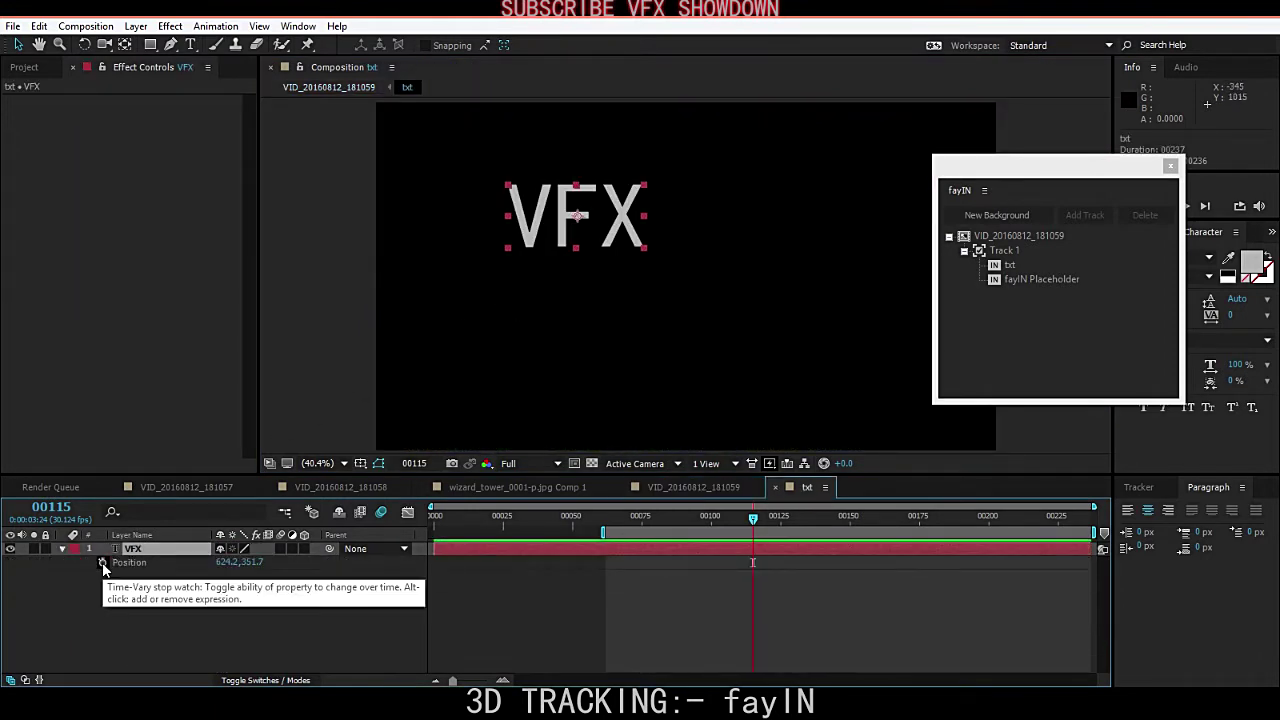
left_click(635, 488)
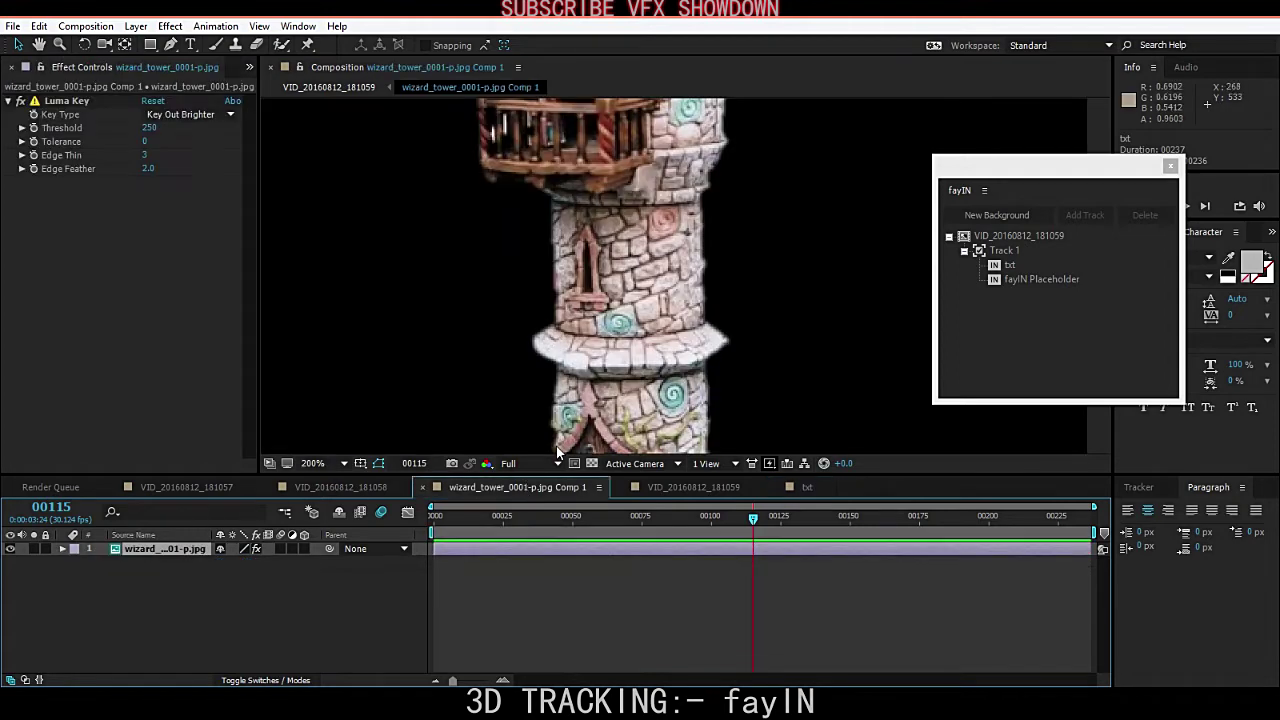
left_click_drag(717, 527, 684, 524)
left_click(792, 489)
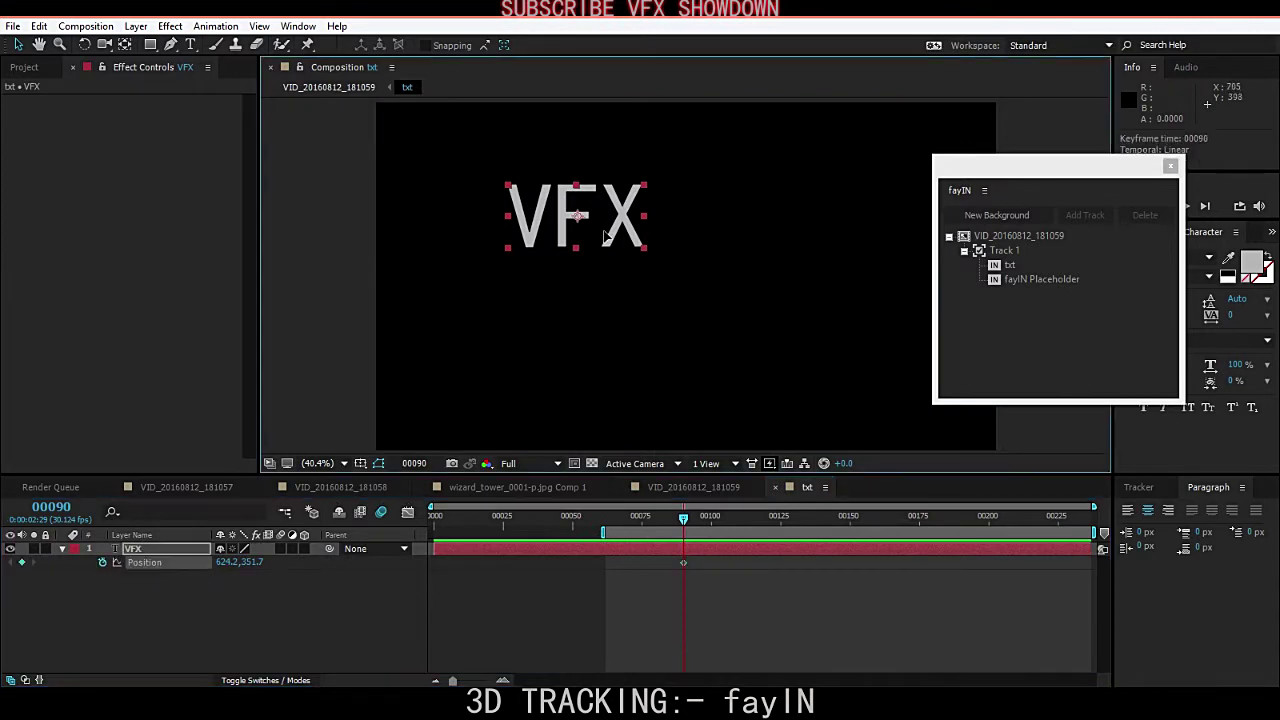
left_click_drag(606, 236, 607, 207)
left_click(692, 522)
left_click(517, 487)
left_click(665, 488)
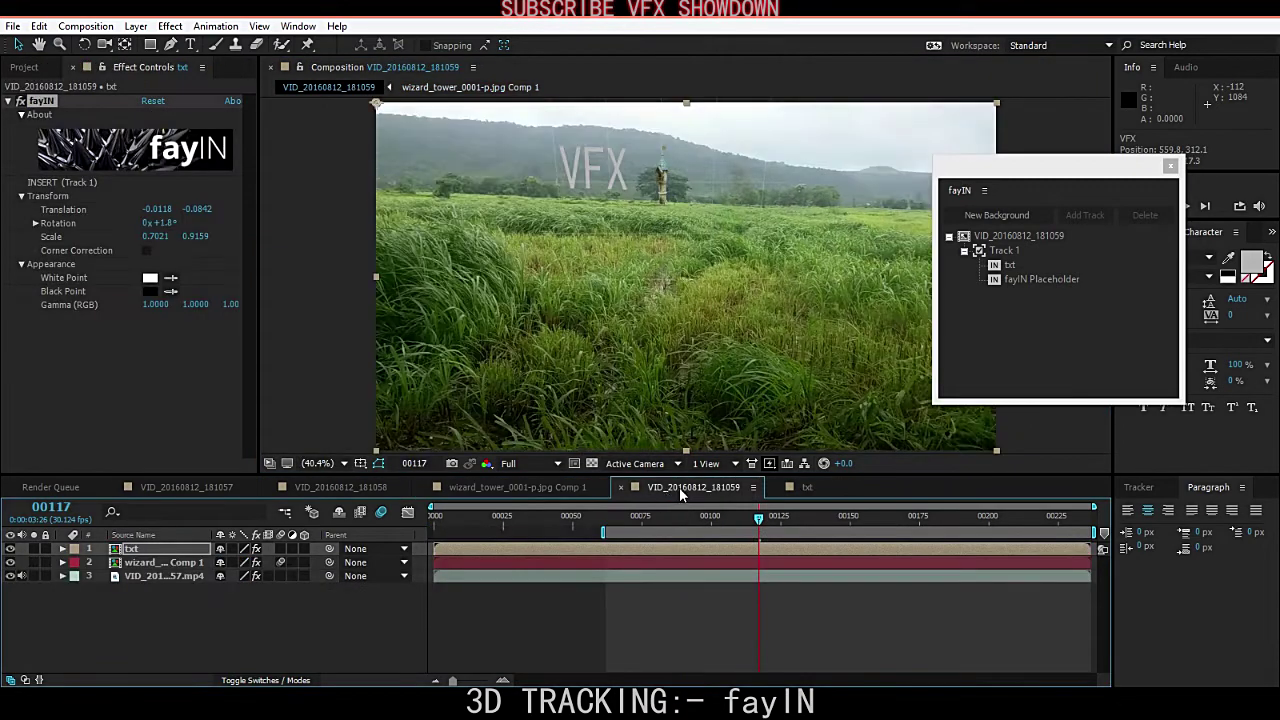
- Lower the VFX text to position 559.8, 336.9 at frame 117 in the txt composition and return to VID_20160812_181059
mouse_move(760, 527)
left_mouse_down()
mouse_move(682, 527)
mouse_move(758, 519)
left_mouse_up()
left_click(806, 488)
left_click_drag(588, 218, 589, 229)
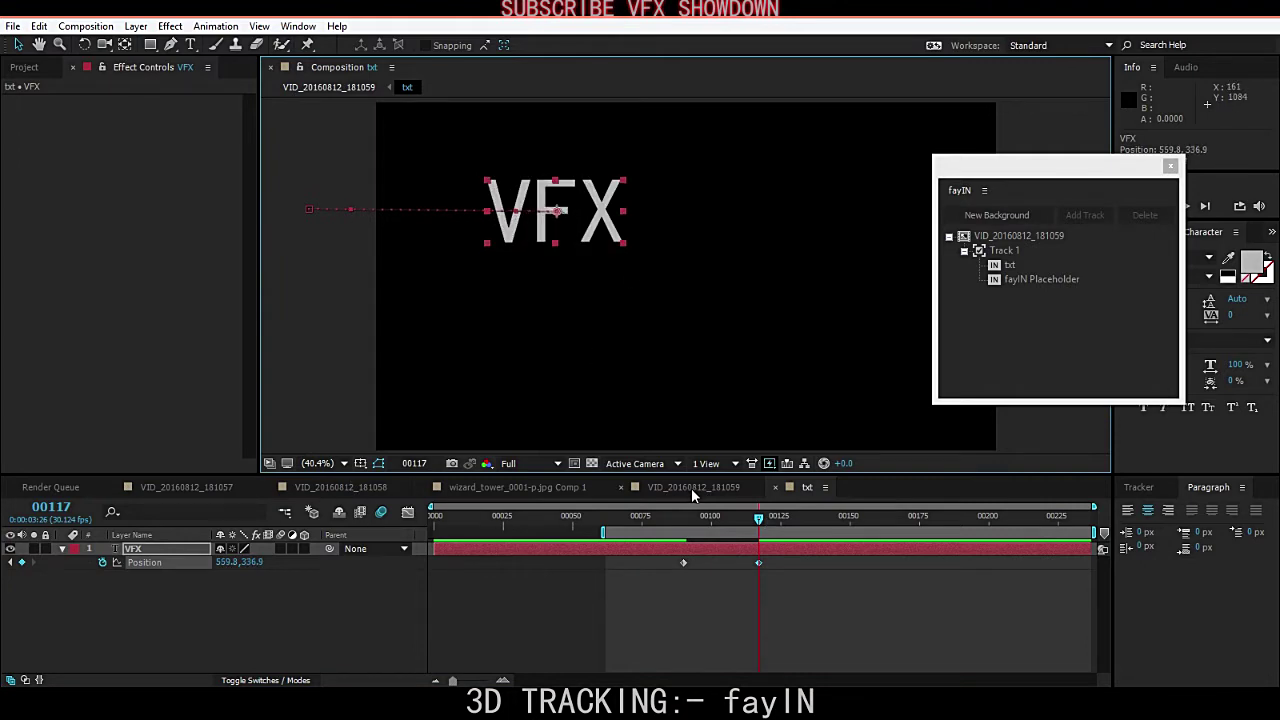
left_click(691, 488)
- Reduce the preview resolution to Half and play back the VFX text's slide-in over the tracked field
left_click_drag(758, 519, 661, 529)
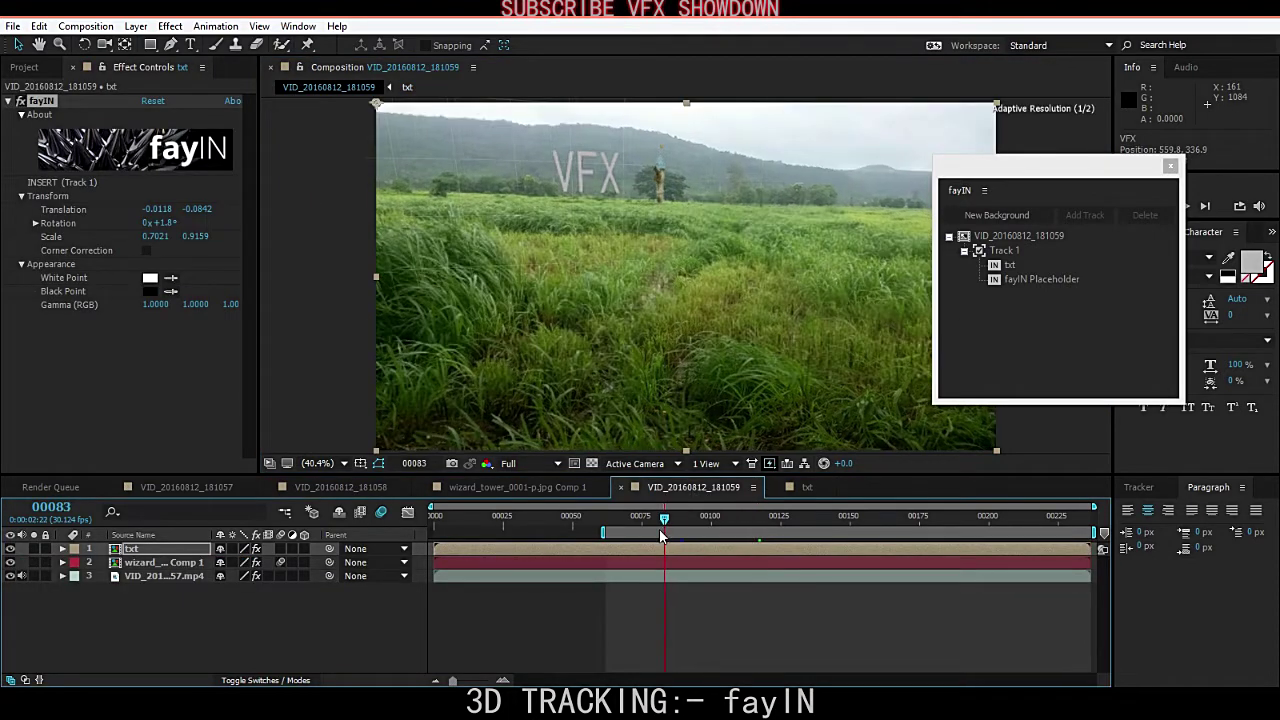
left_click(515, 467)
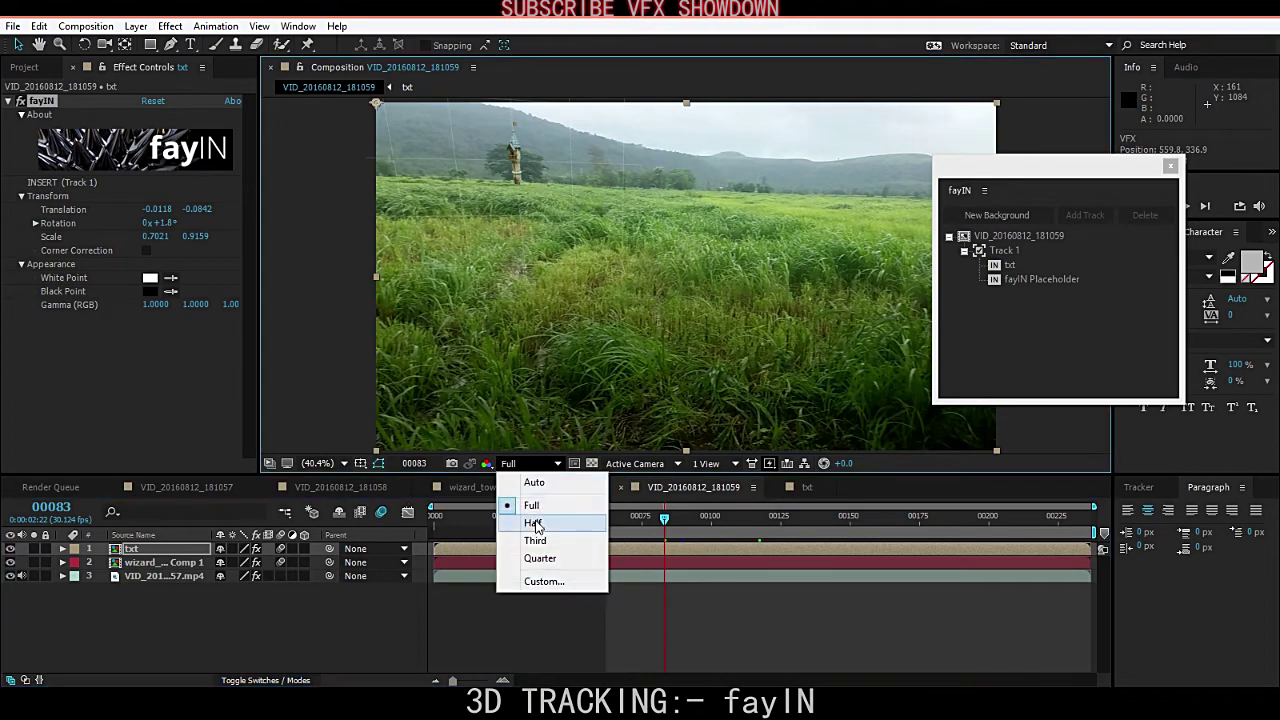
left_click(530, 520)
left_click_drag(664, 519, 590, 563)
key("space")
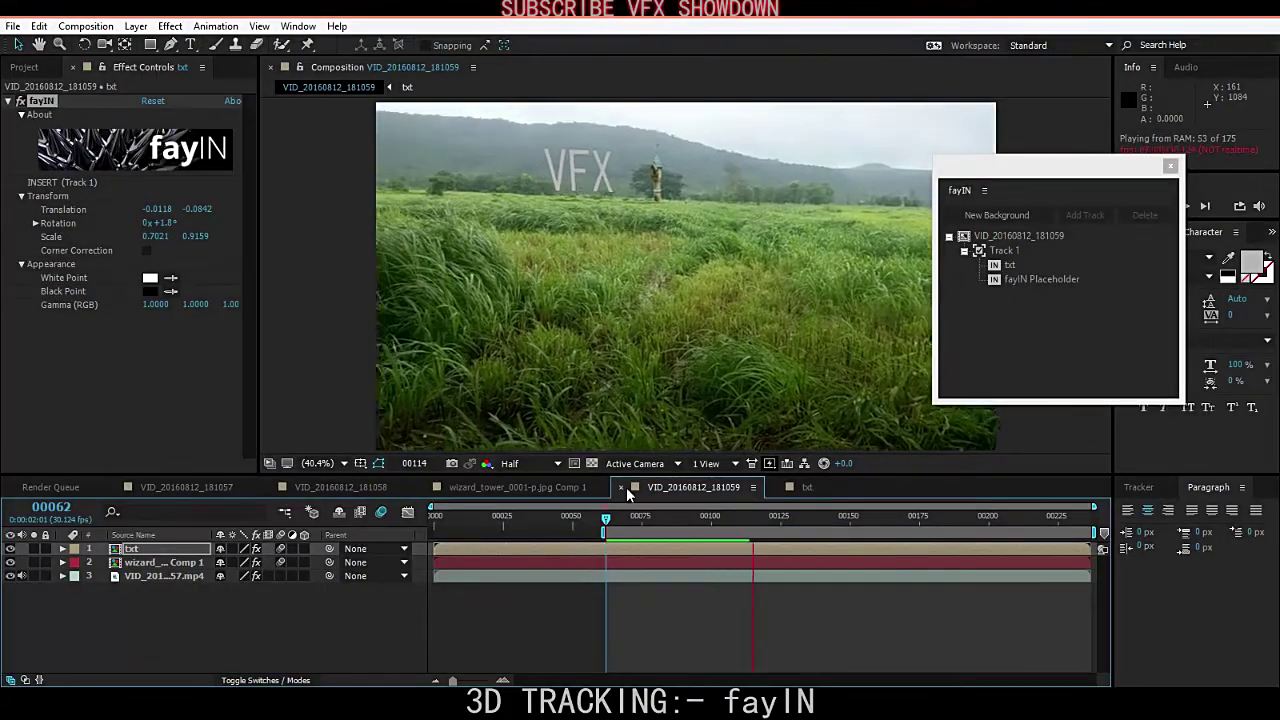
left_click(685, 519)
key("space")
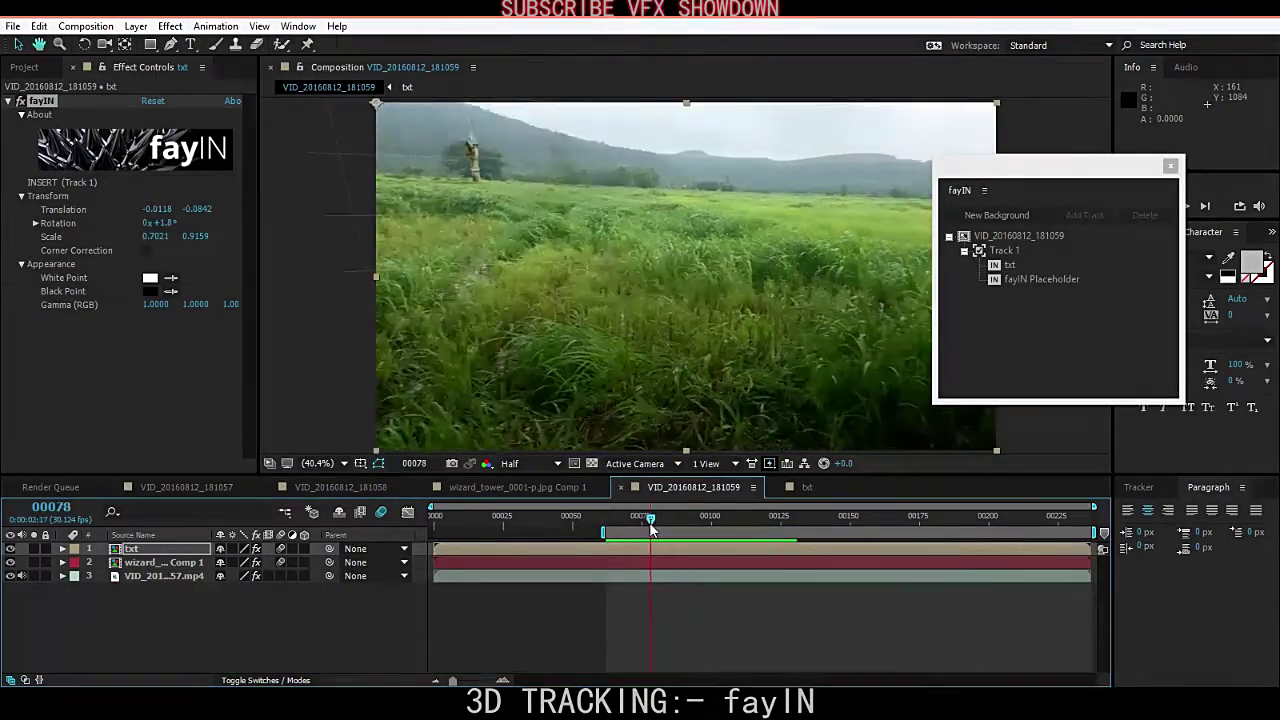
key("space")
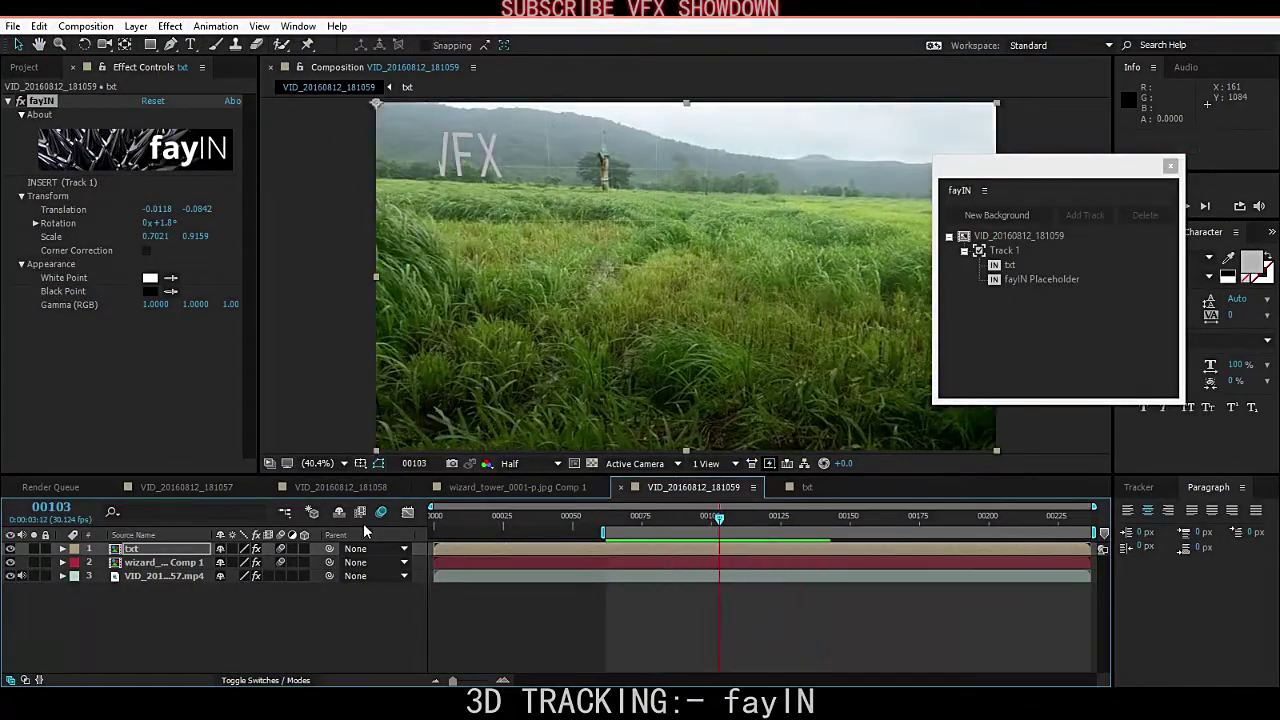
- Match the txt insert's fayIN black point to a dark green sampled from the footage at frame 125
left_click_drag(725, 516, 781, 517)
left_click(170, 285)
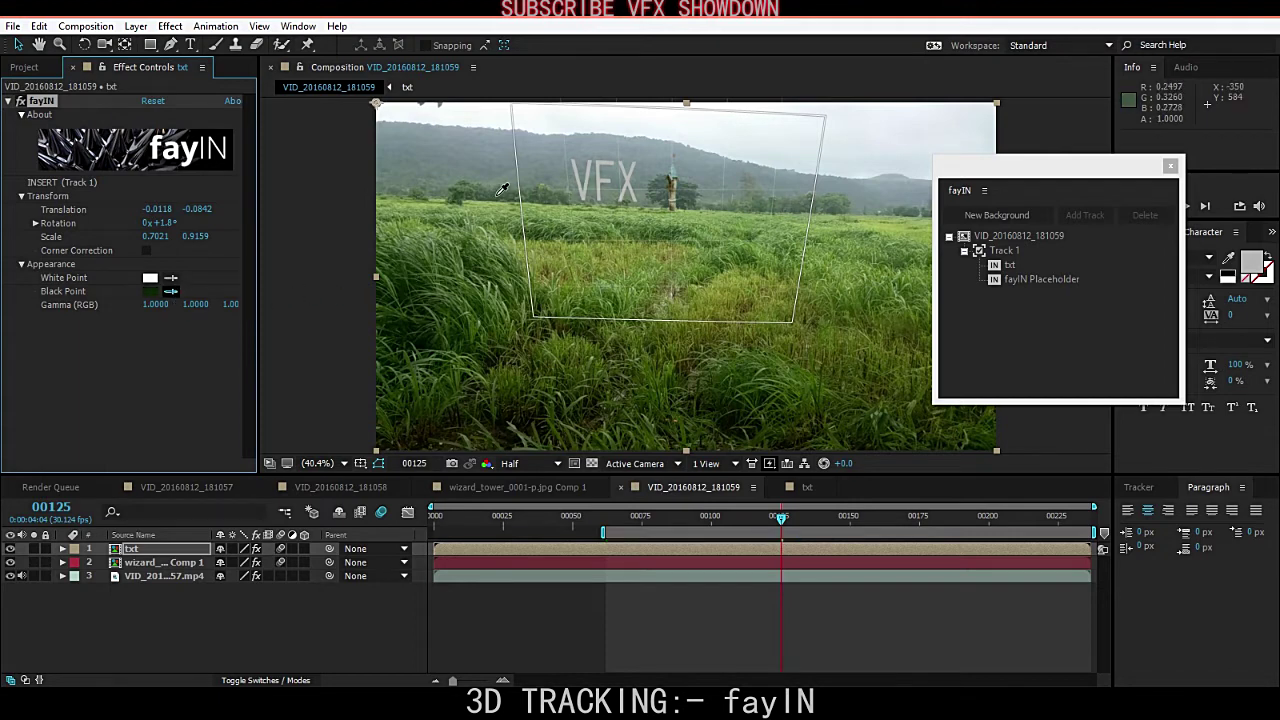
left_click(333, 615)
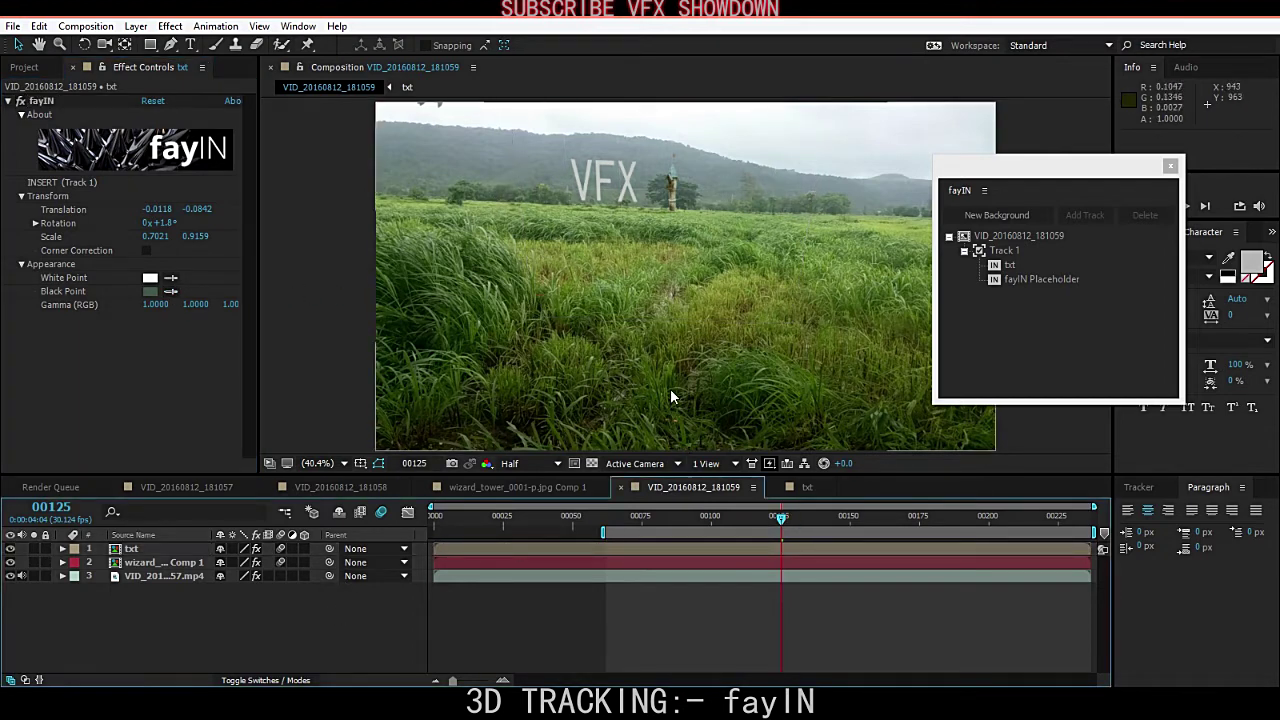
- Rotate the txt insert to 3.9° at frame 125 and preview the tracked text from frame 62
left_click(195, 550)
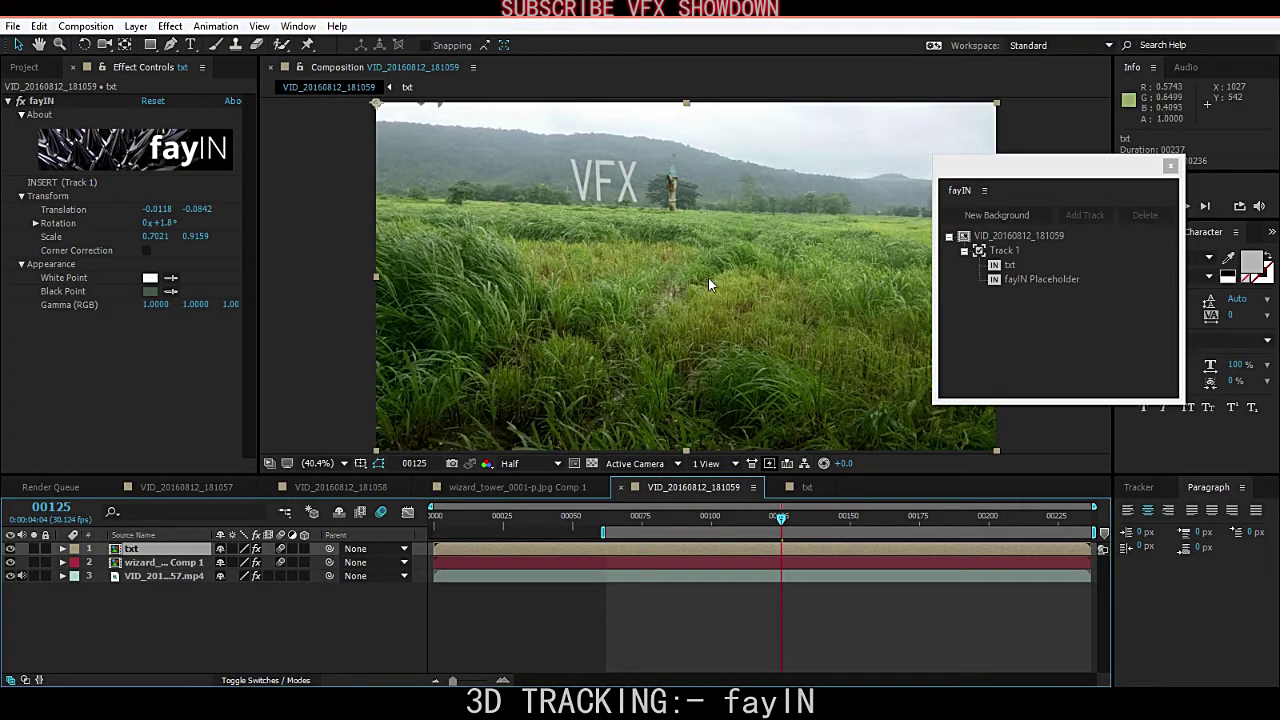
left_click(38, 102)
left_click_drag(801, 327, 801, 340)
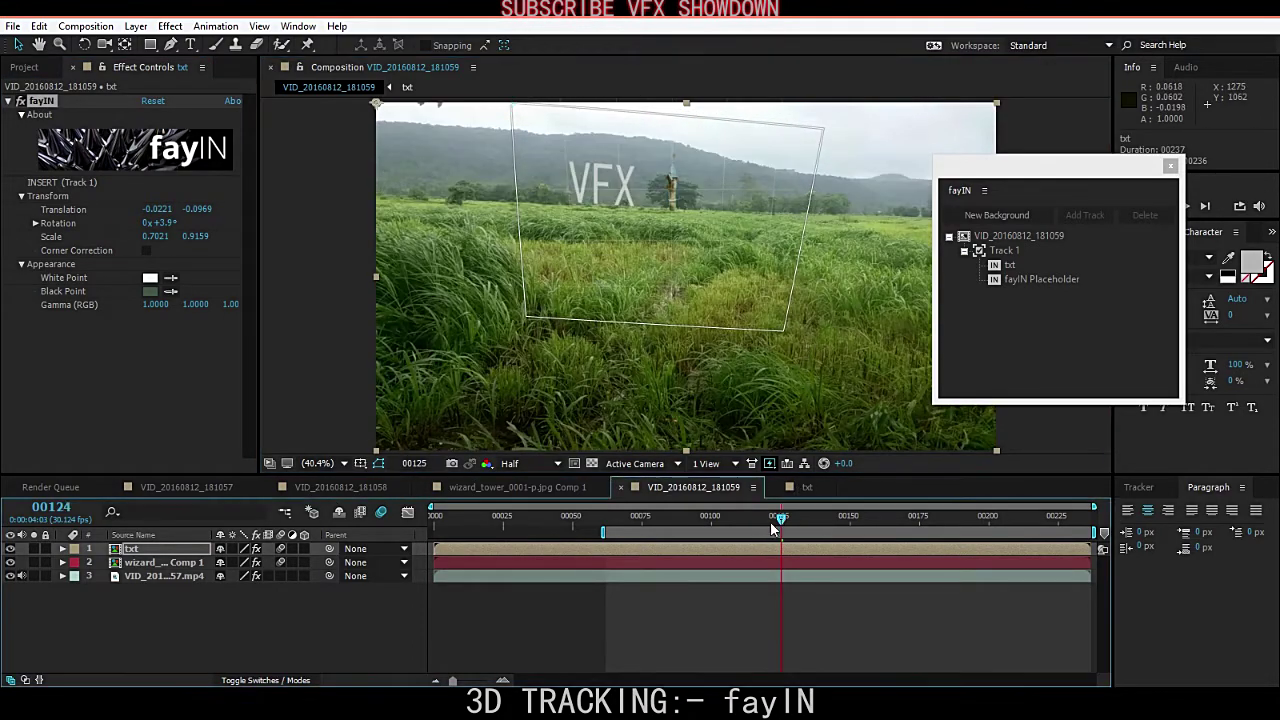
left_click_drag(770, 521, 605, 519)
key("space")
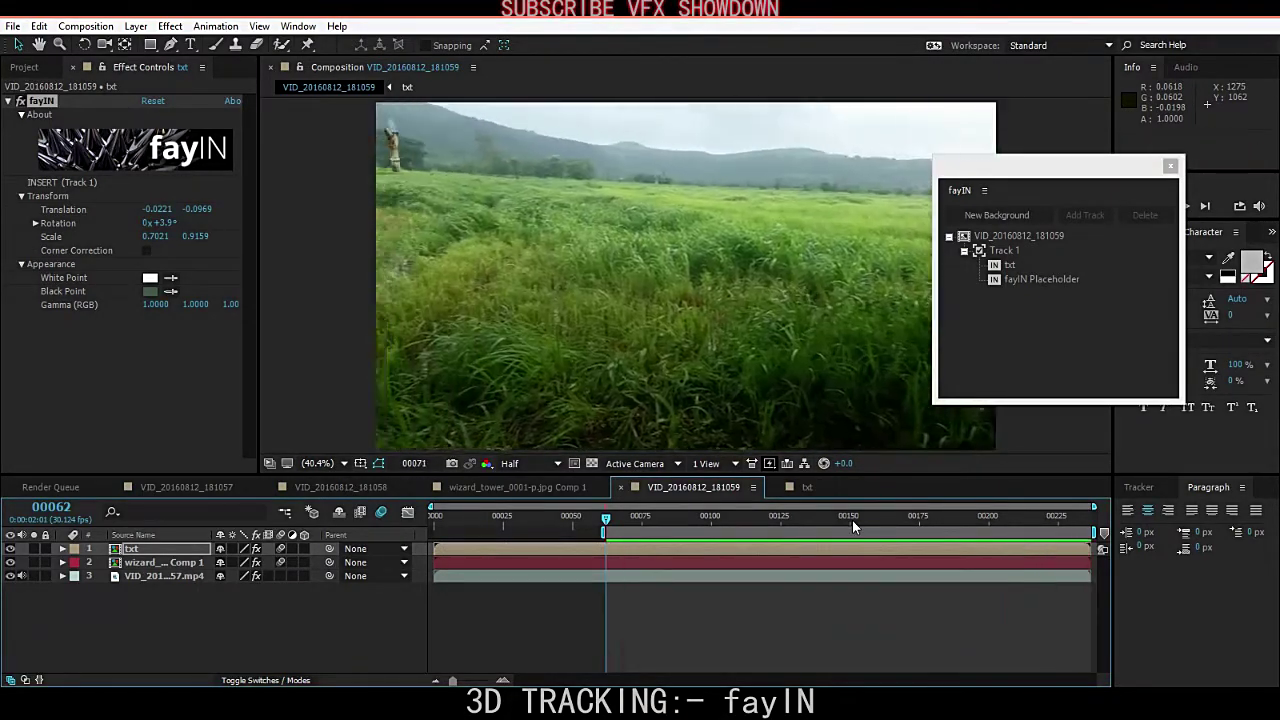
- At frame 191, move the txt insert up into the sky at translation 0.4175, 0.2105, scaled to 2.0050 by 2.1932 and rotated -2.1°
left_click_drag(852, 520, 967, 530)
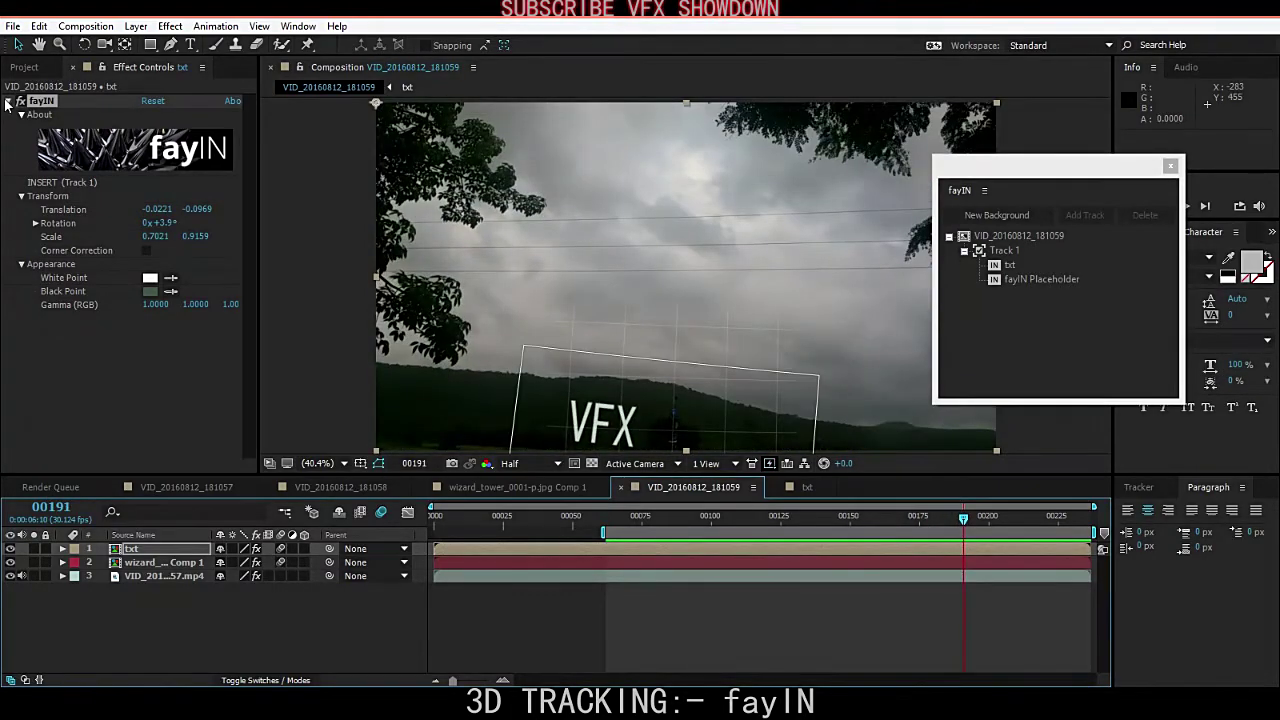
left_click(50, 110)
left_click(36, 103)
left_click_drag(670, 400, 688, 316)
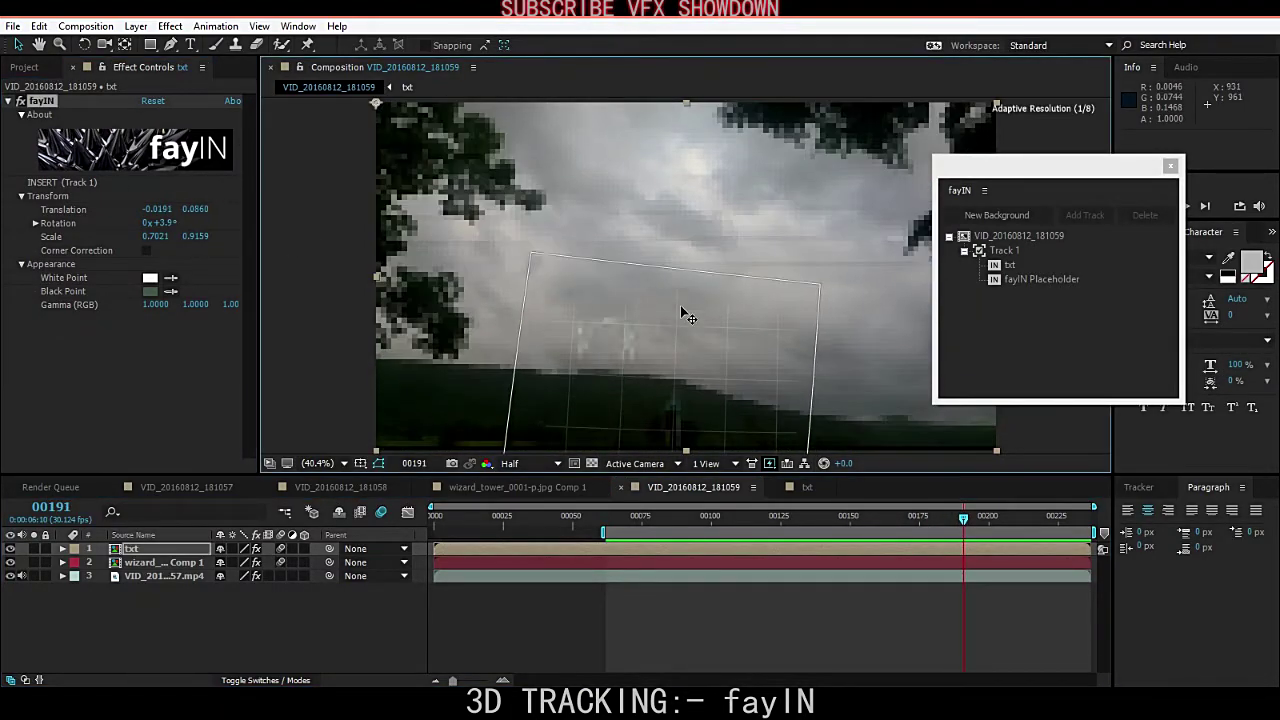
left_click_drag(697, 222, 730, 236)
left_click_drag(817, 402, 650, 402)
left_click_drag(431, 98, 446, 100)
left_click_drag(665, 330, 688, 334)
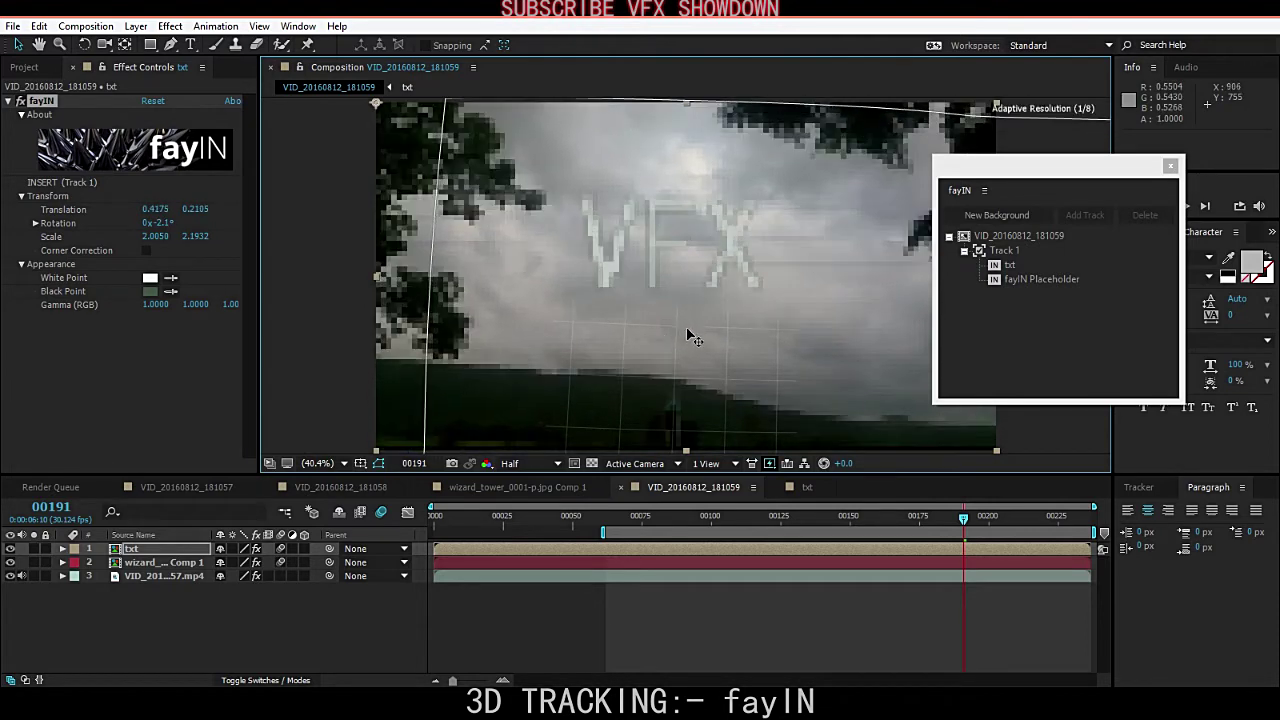
- Preview the enlarged sky text from frame 140 as the camera tilts upward
left_click_drag(963, 518, 822, 522)
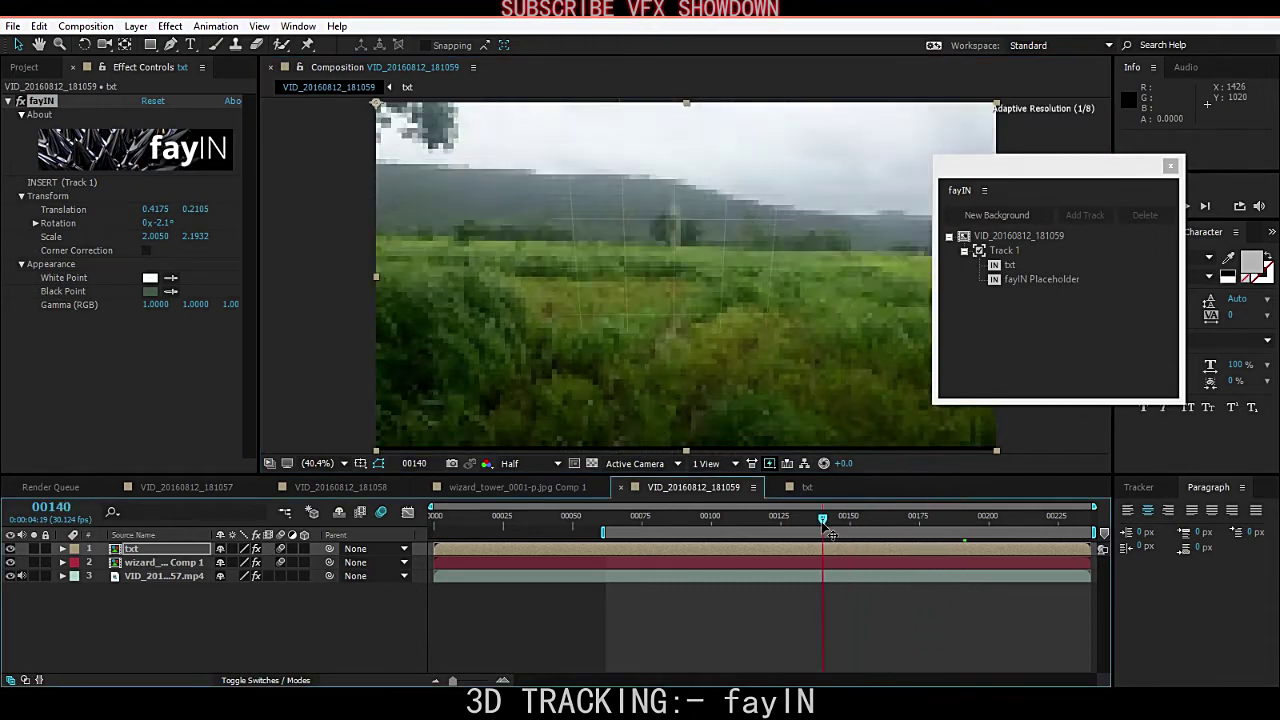
key("space")
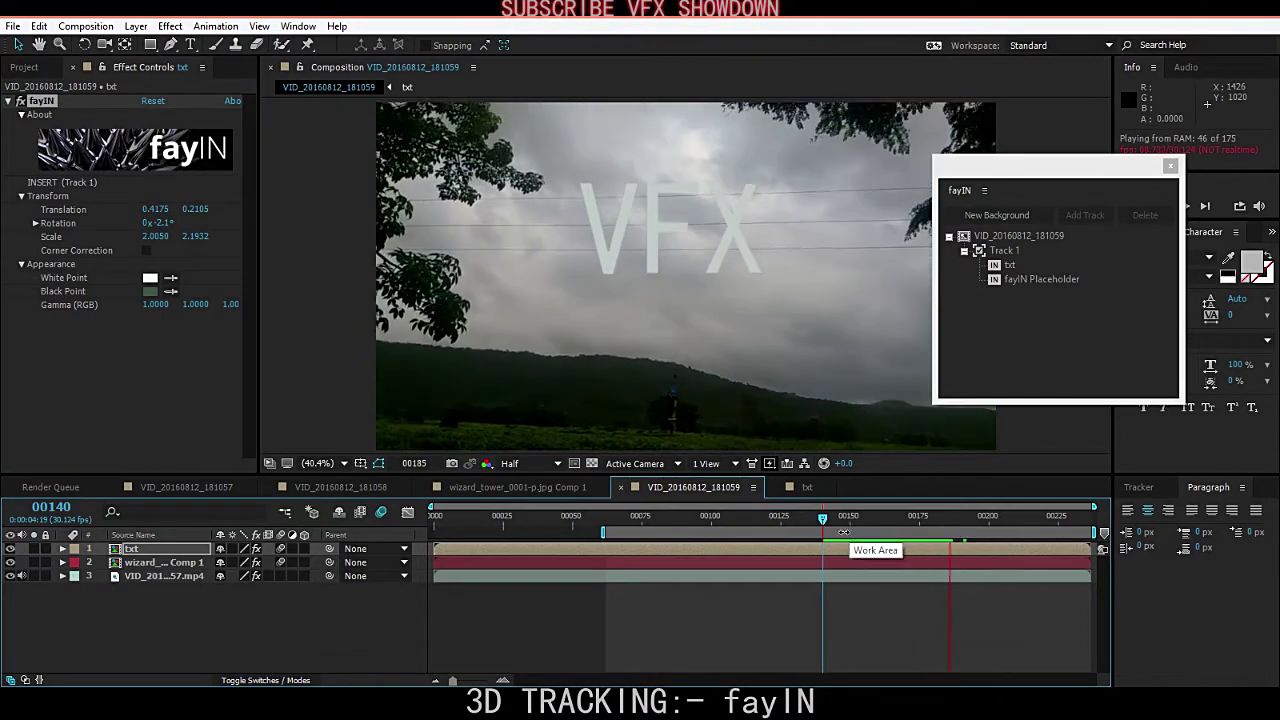
key("space")
- At frame 181, restore full preview resolution and set the txt layer's blending mode to Overlay after trying Soft Light
key("F4")
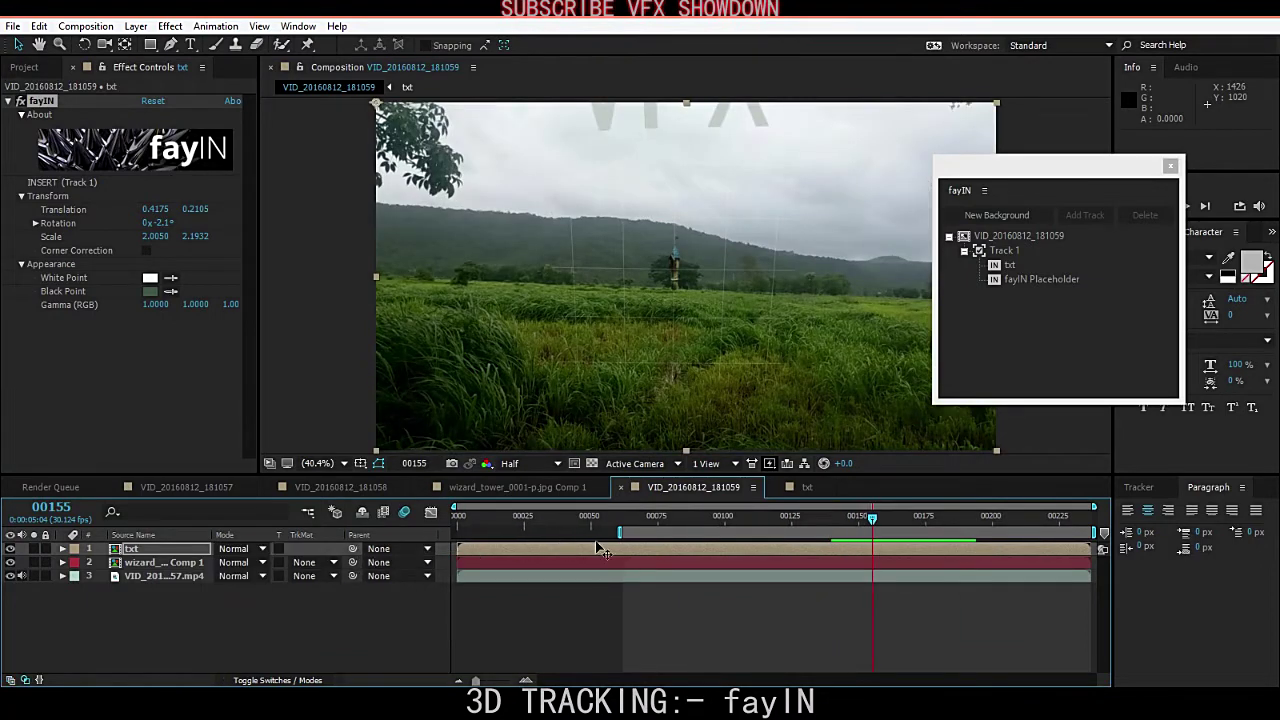
left_click(940, 522)
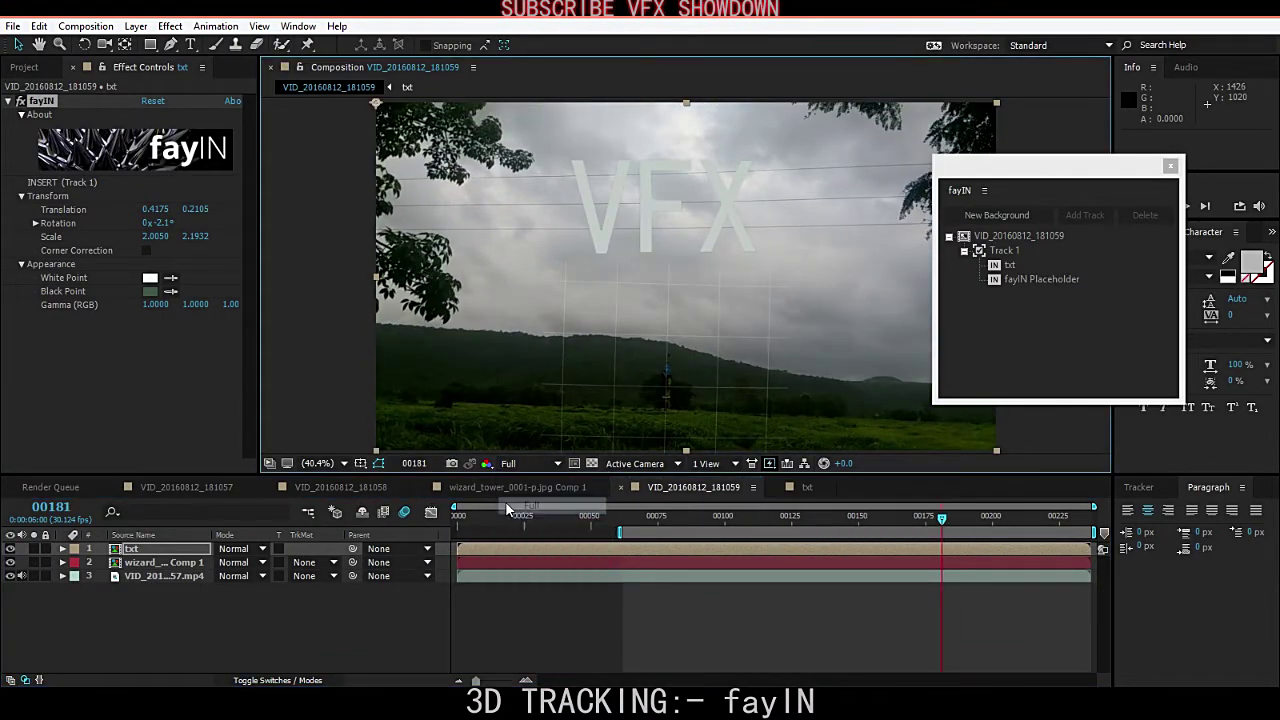
left_click(238, 549)
left_click(308, 378)
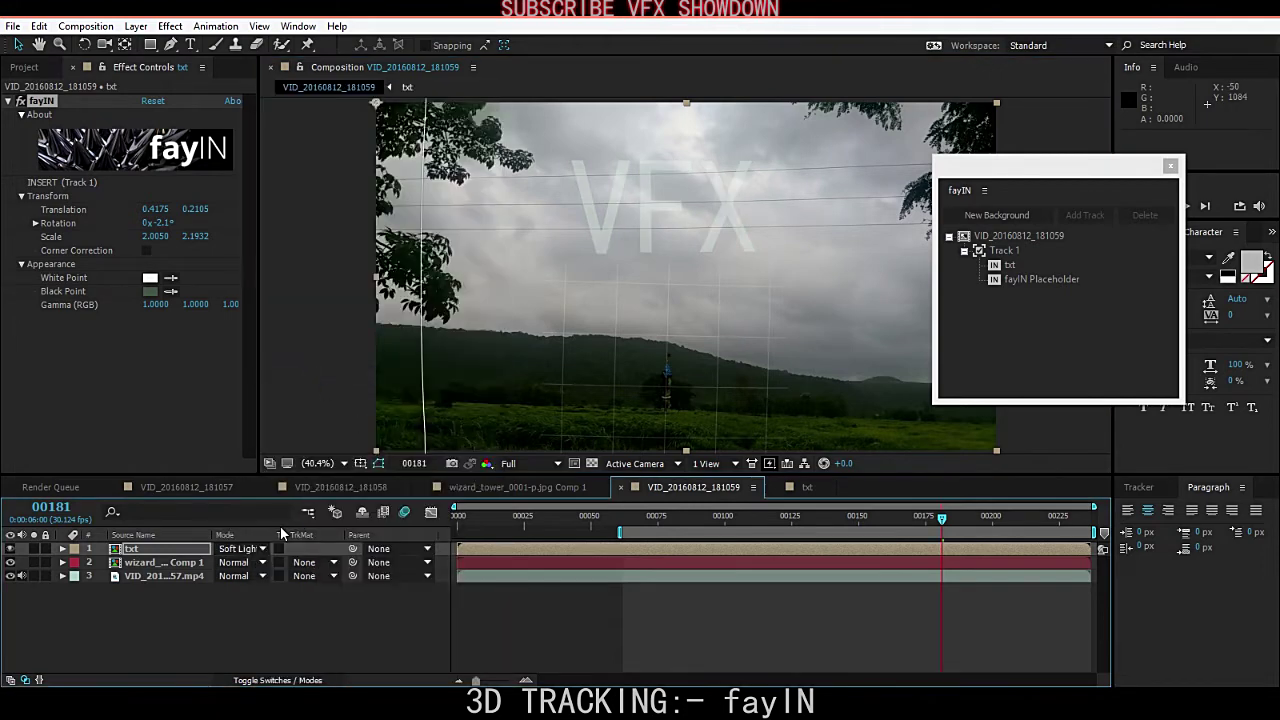
left_click(238, 549)
left_click(300, 364)
- Try a Drop Shadow layer style on the txt layer and undo it
right_click(195, 551)
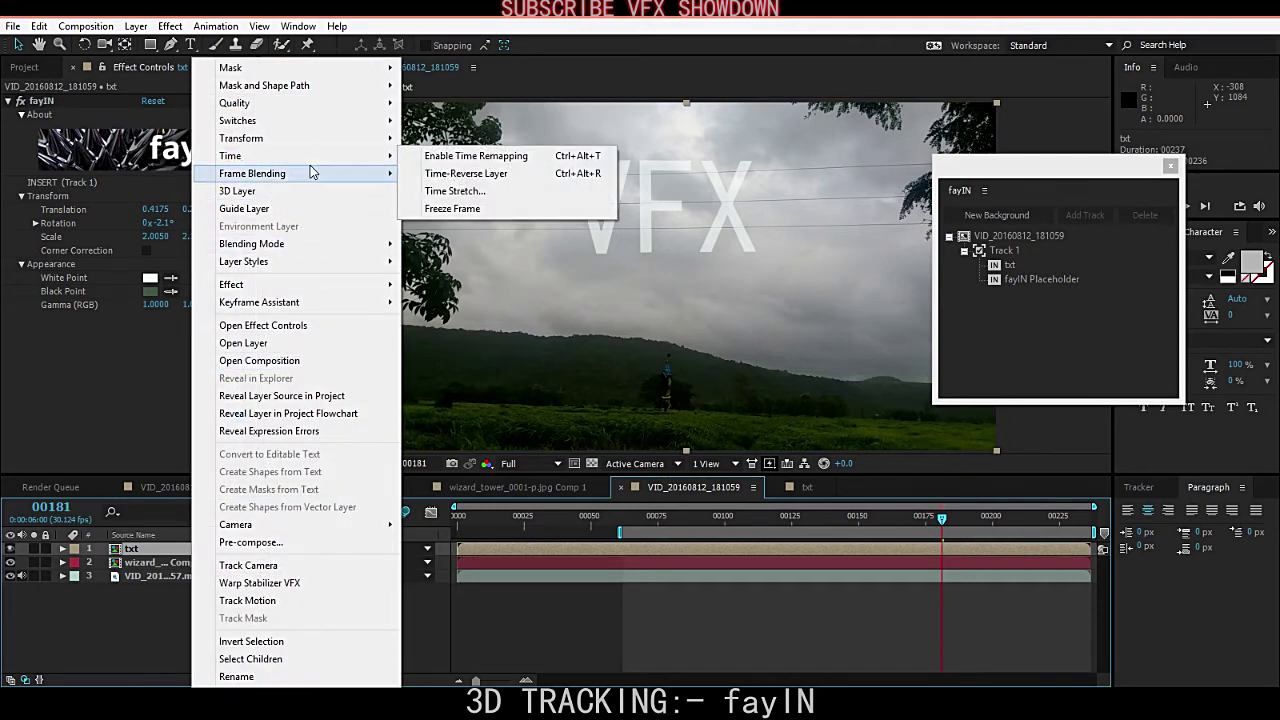
mouse_move(295, 262)
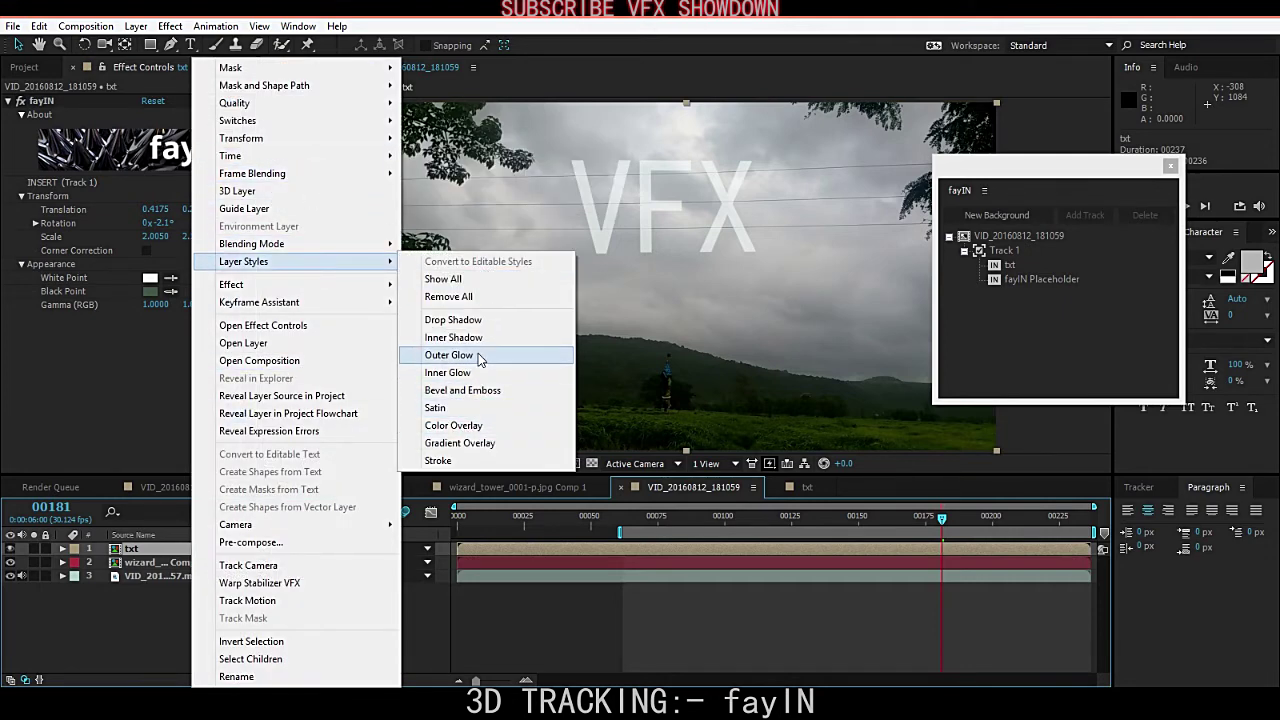
left_click(453, 320)
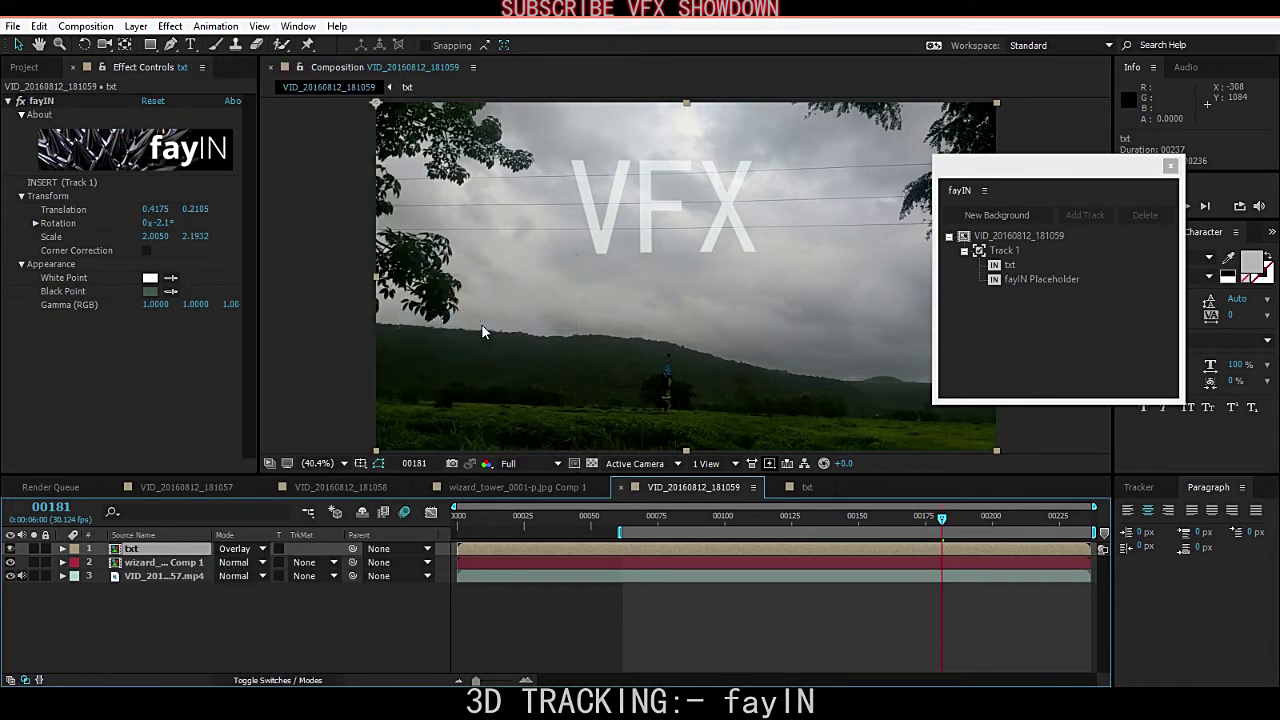
scroll(83, 565, "up", 5)
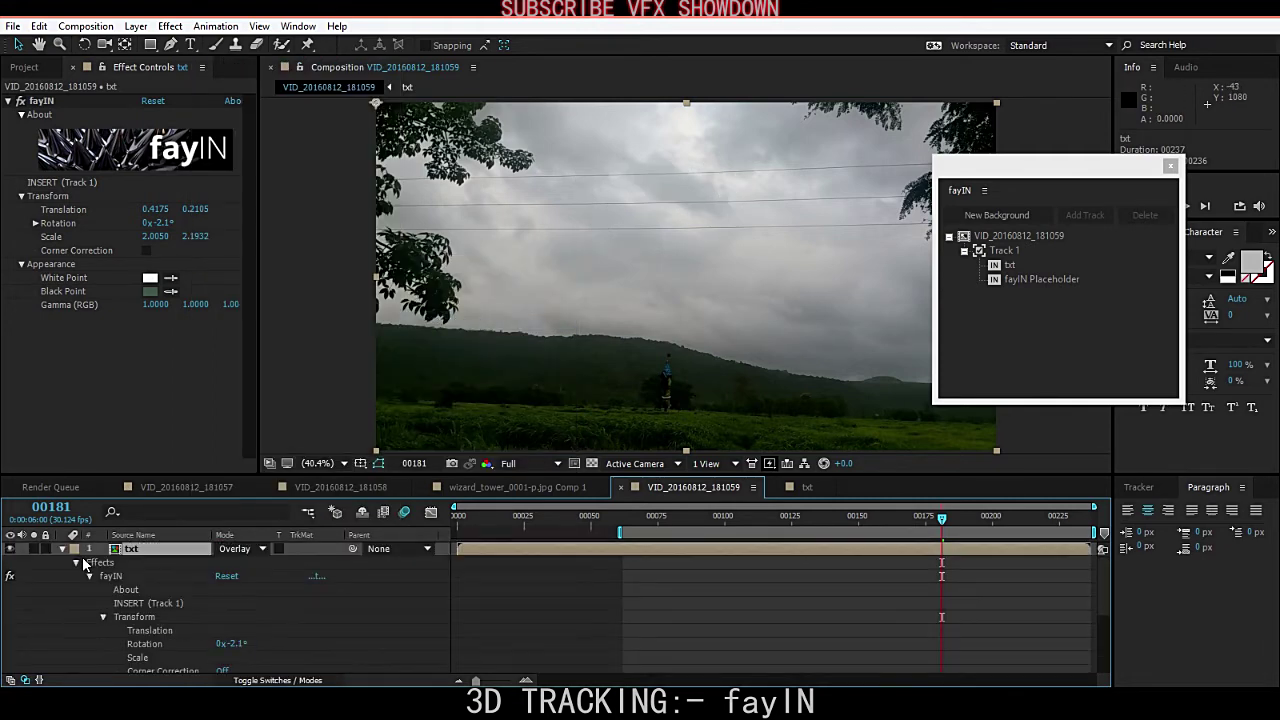
left_click(63, 549)
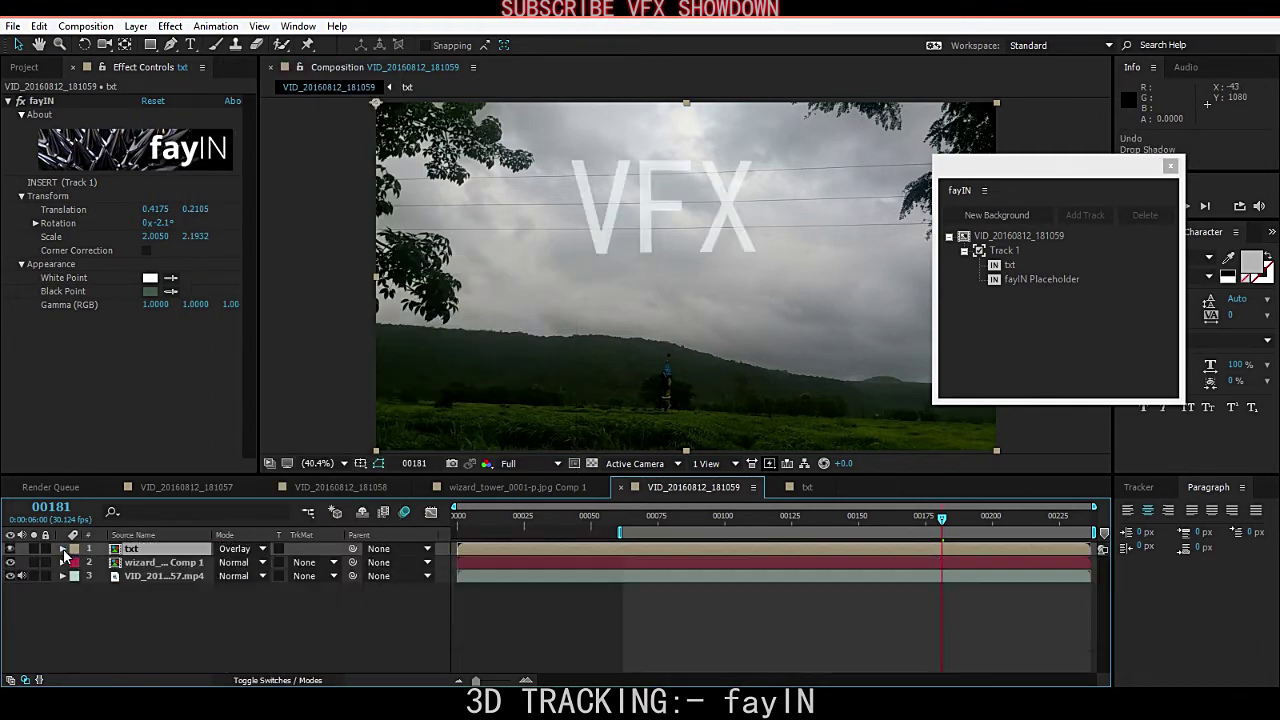
- Close the floating fayIN panel and scrub through the composition from frame 62 to frame 236 to review the final scene
left_click(1170, 165)
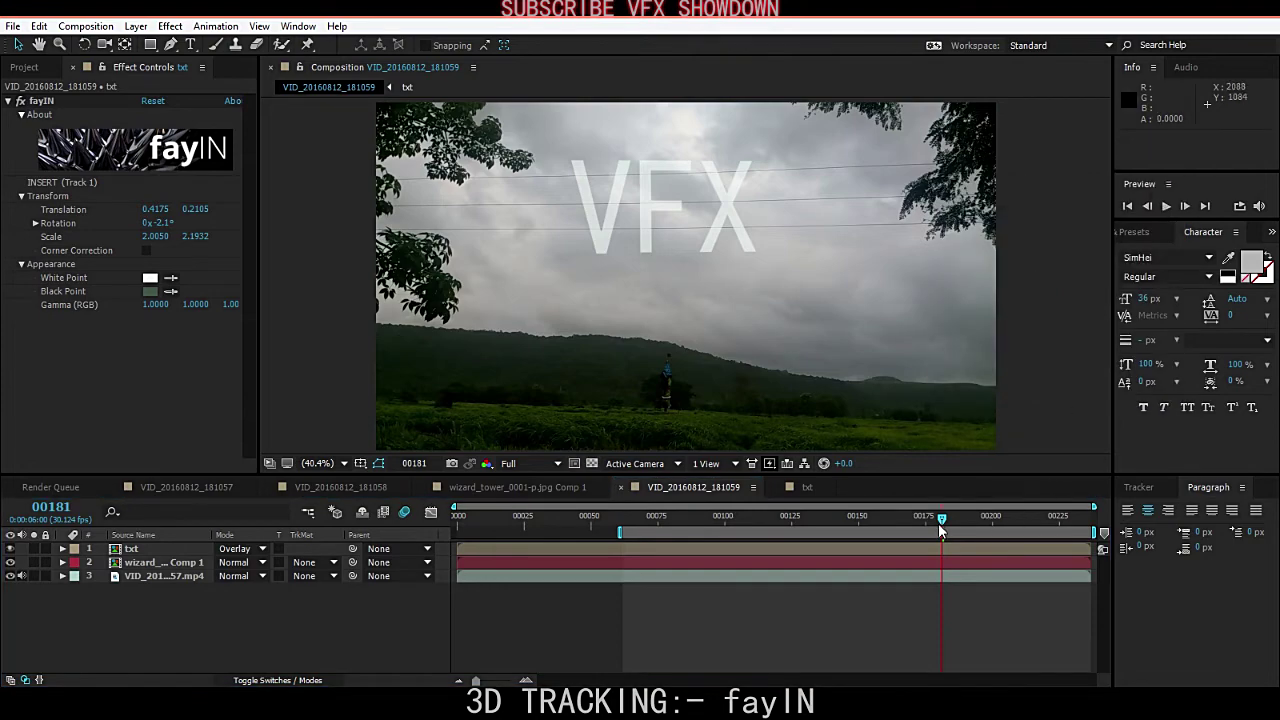
left_click_drag(940, 530, 625, 533)
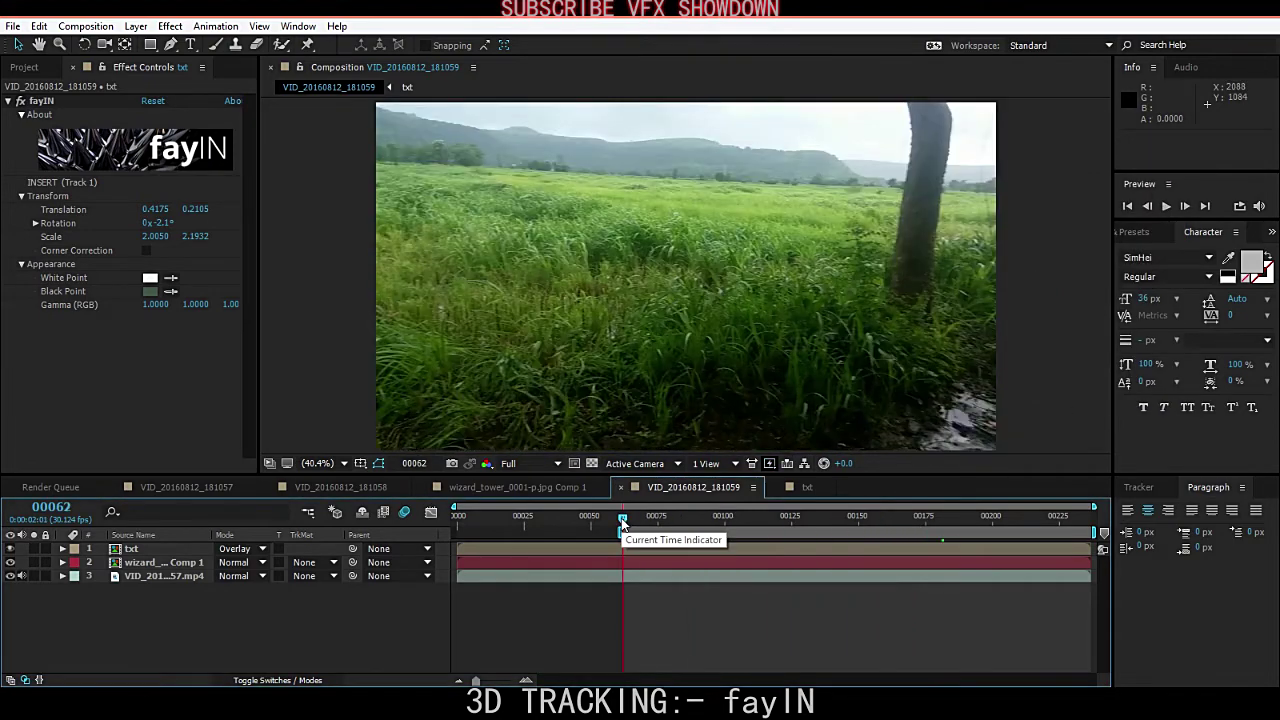
left_click_drag(625, 522, 1093, 537)
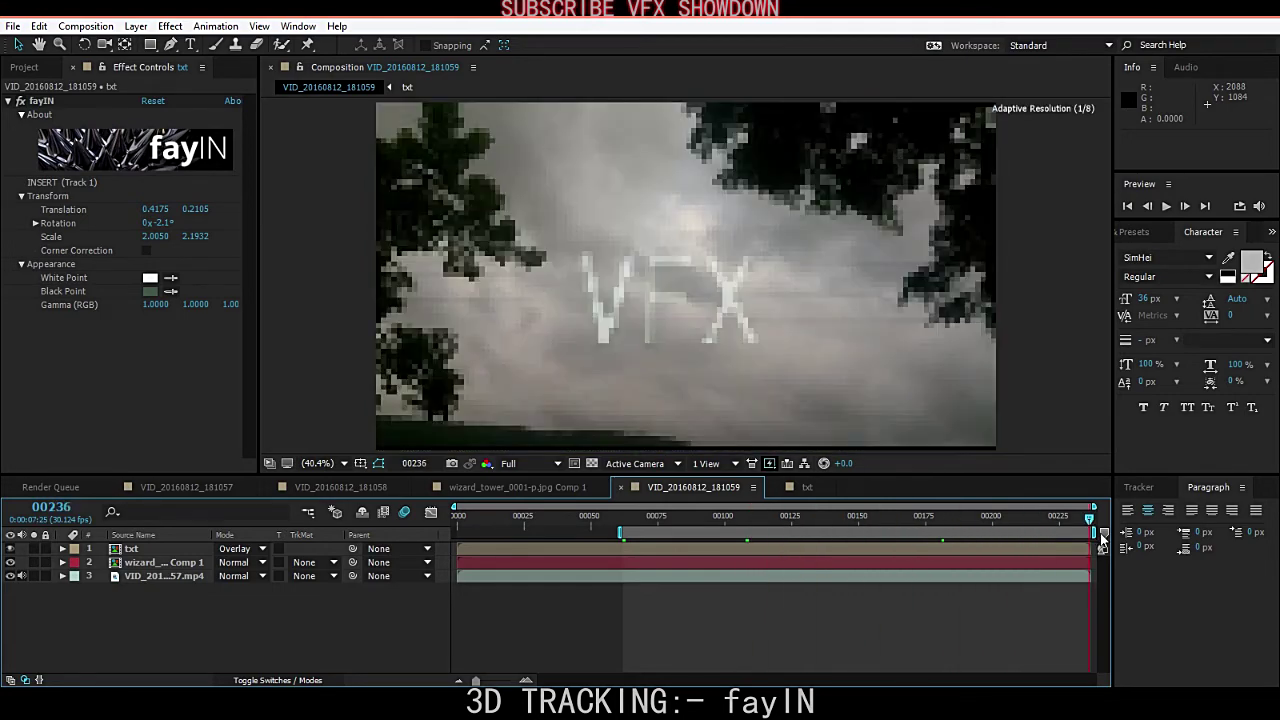